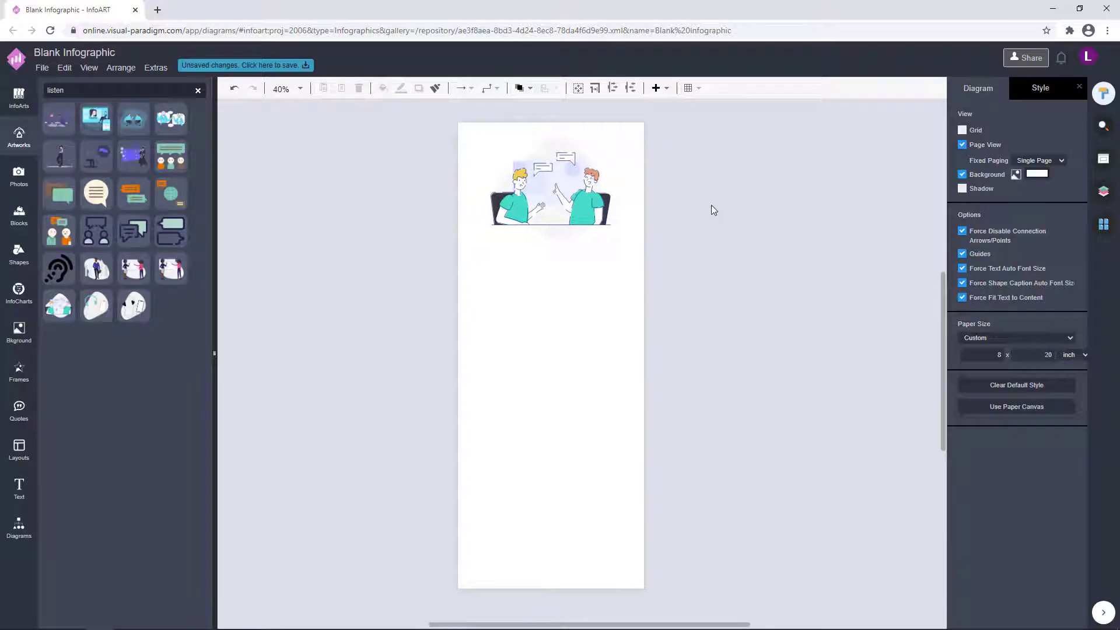
Set the page background colour to EAF0FF.
{"action": "left_click", "coordinate": [616, 241]}
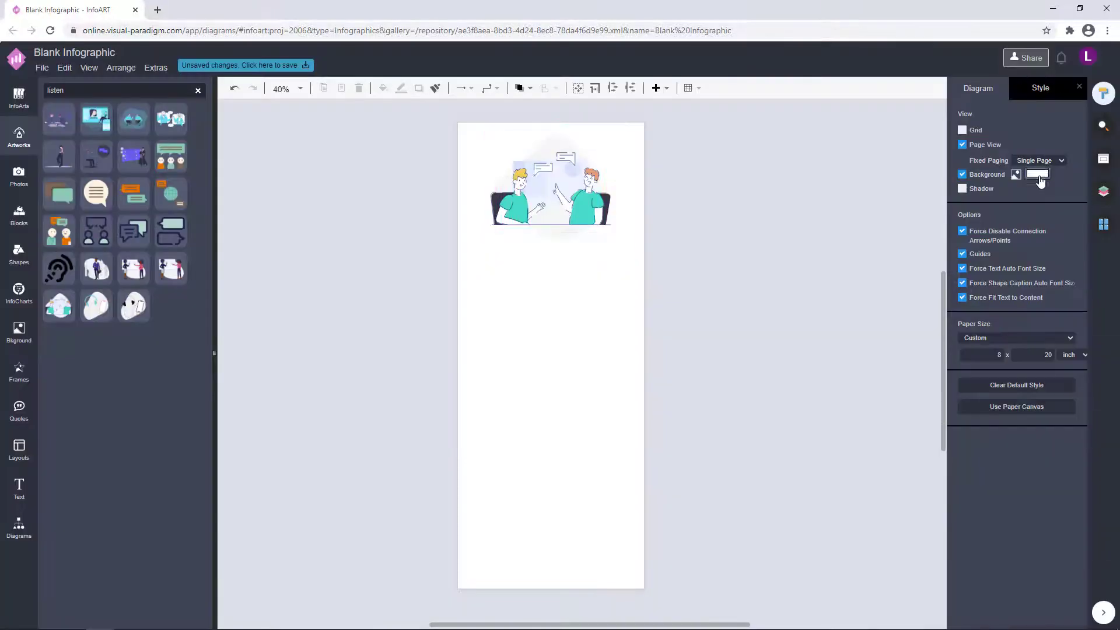
{"action": "left_click", "coordinate": [1040, 178]}
{"action": "type", "text": "#e9efff"}
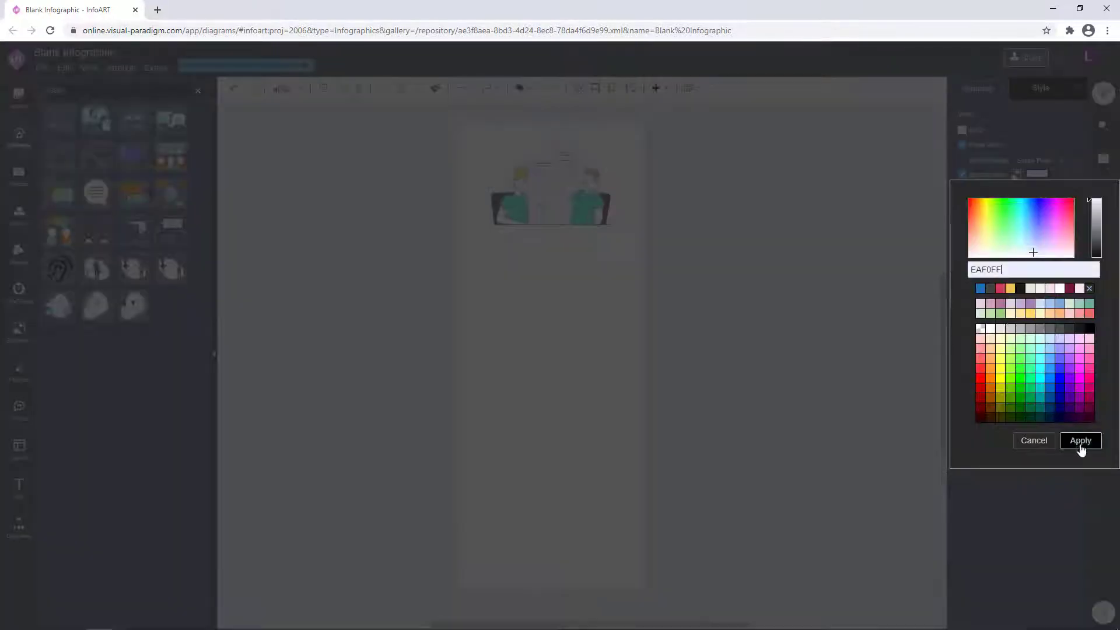
{"action": "left_click", "coordinate": [1080, 441]}
Scale down the conversation illustration slightly near the upper edge of the page.
{"action": "left_click", "coordinate": [573, 206]}
{"action": "left_click_drag", "start_coordinate": [616, 242], "coordinate": [602, 236]}
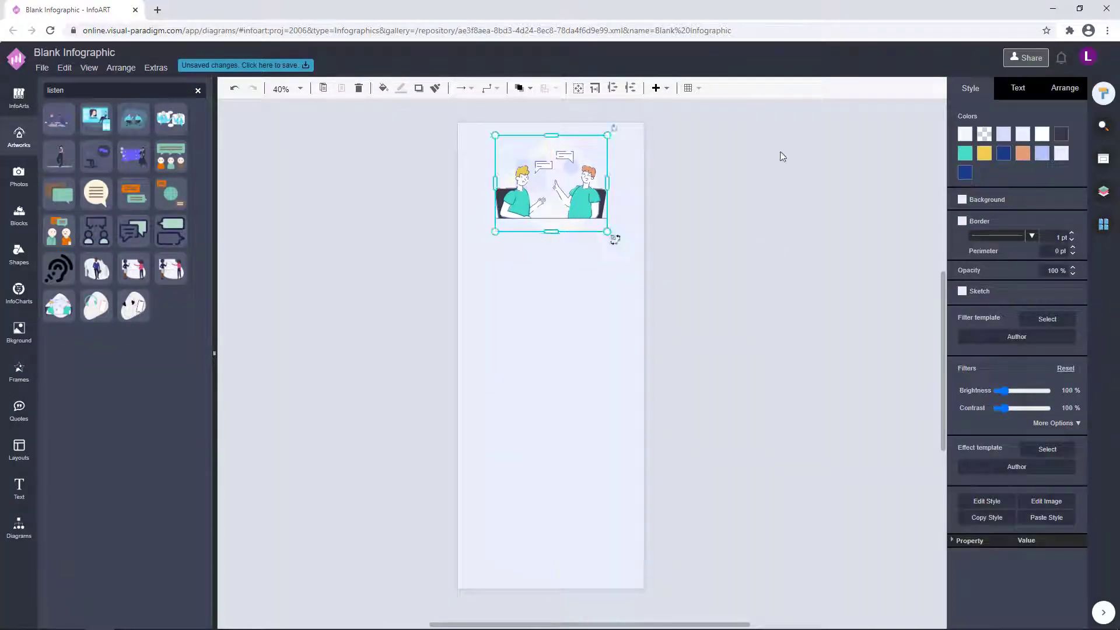
Check the illustration's pale blue colour and reapply EAF0FF as the page background colour.
{"action": "left_click", "coordinate": [783, 156]}
{"action": "left_click", "coordinate": [1037, 174]}
{"action": "left_click", "coordinate": [1034, 441]}
{"action": "left_click", "coordinate": [1062, 157]}
{"action": "left_click", "coordinate": [1034, 421]}
{"action": "left_click", "coordinate": [782, 169]}
{"action": "left_click", "coordinate": [1038, 174]}
{"action": "type", "text": "EAF0FF"}
{"action": "left_click", "coordinate": [1080, 440]}
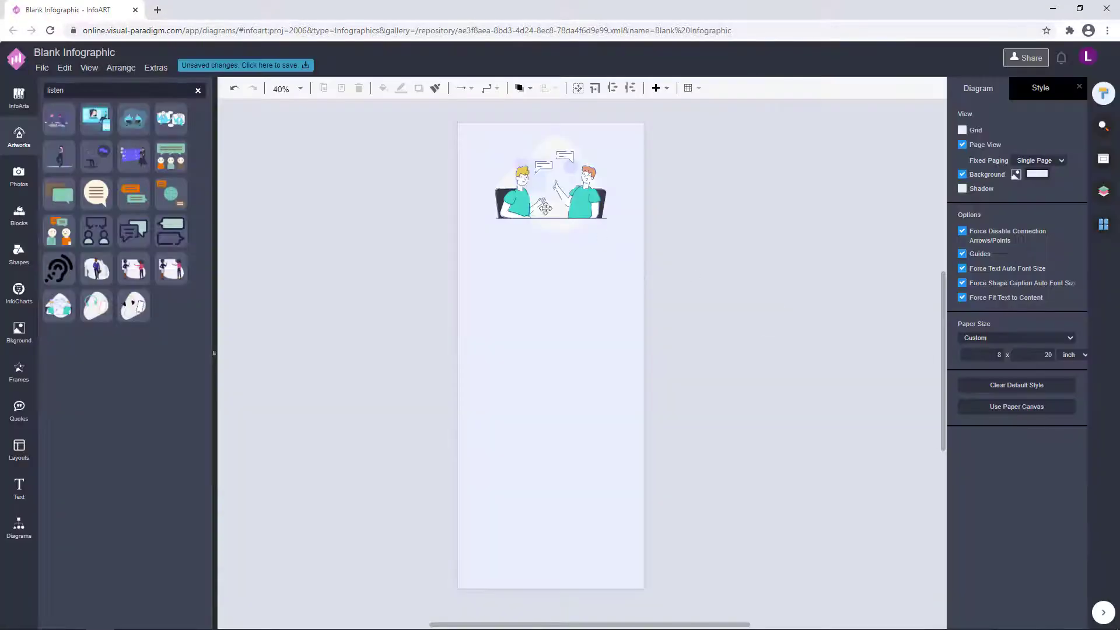
Move the conversation illustration slightly lower on the page.
{"action": "left_click", "coordinate": [546, 208]}
{"action": "left_click_drag", "start_coordinate": [574, 227], "coordinate": [574, 231]}
{"action": "left_click", "coordinate": [574, 242]}
Add the title text "10 Steps to effective listening" below the illustration.
{"action": "double_click", "coordinate": [380, 264]}
{"action": "left_click_drag", "start_coordinate": [388, 273], "coordinate": [561, 255]}
{"action": "double_click", "coordinate": [576, 251]}
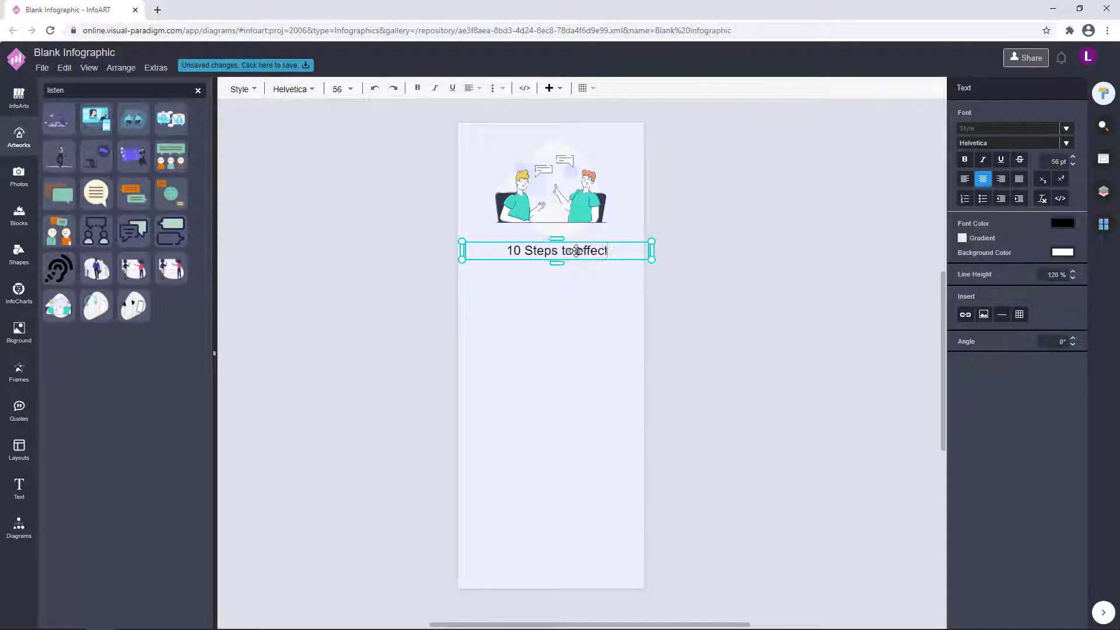
{"action": "left_click", "coordinate": [712, 236]}
Break the title into two lines after "10 Steps" and reposition it under the illustration.
{"action": "left_click", "coordinate": [545, 253]}
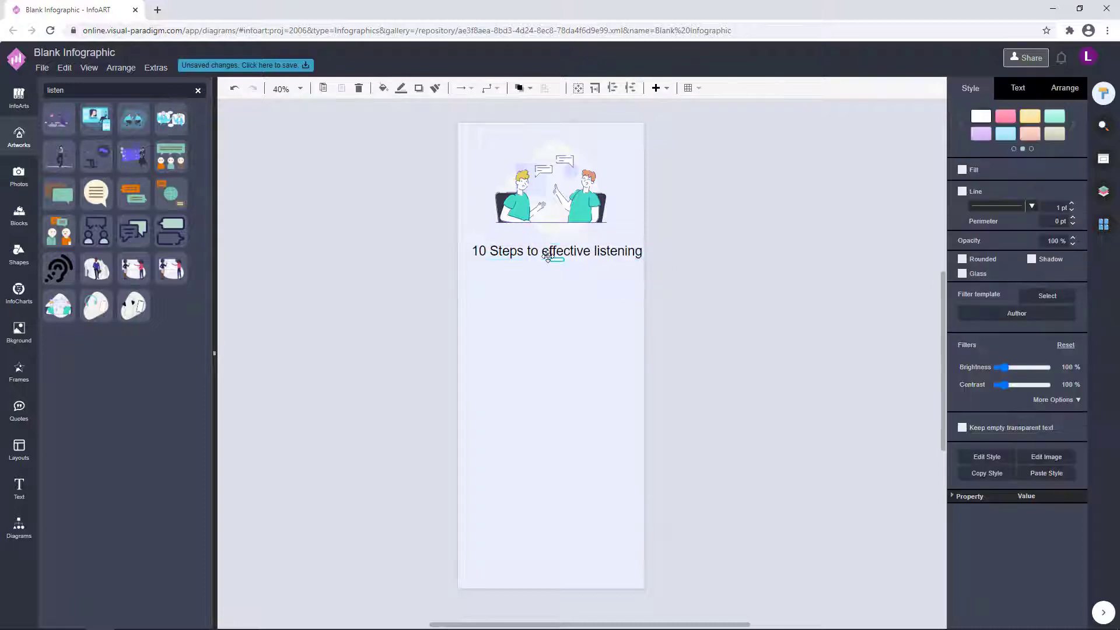
{"action": "double_click", "coordinate": [527, 256]}
{"action": "left_click", "coordinate": [709, 245]}
{"action": "left_click", "coordinate": [598, 258]}
{"action": "left_click_drag", "start_coordinate": [598, 258], "coordinate": [585, 263]}
Set the whole title in the Didact Gothic font.
{"action": "double_click", "coordinate": [584, 263]}
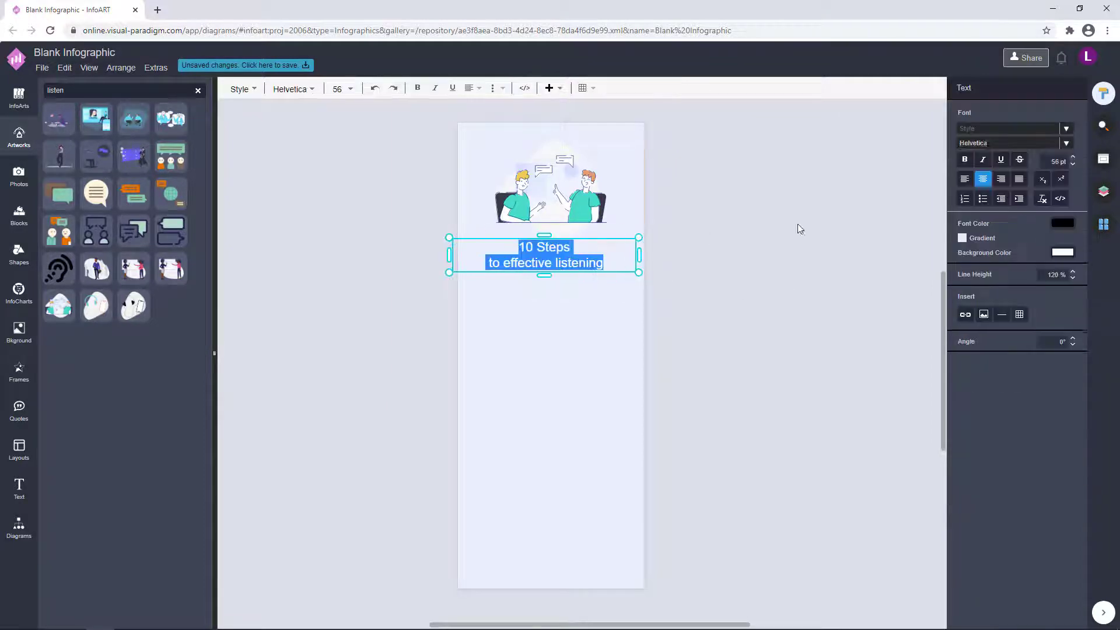
{"action": "left_click", "coordinate": [1066, 144]}
{"action": "scroll", "coordinate": [965, 319], "scroll_direction": "down", "scroll_amount": 20}
{"action": "left_click", "coordinate": [934, 276]}
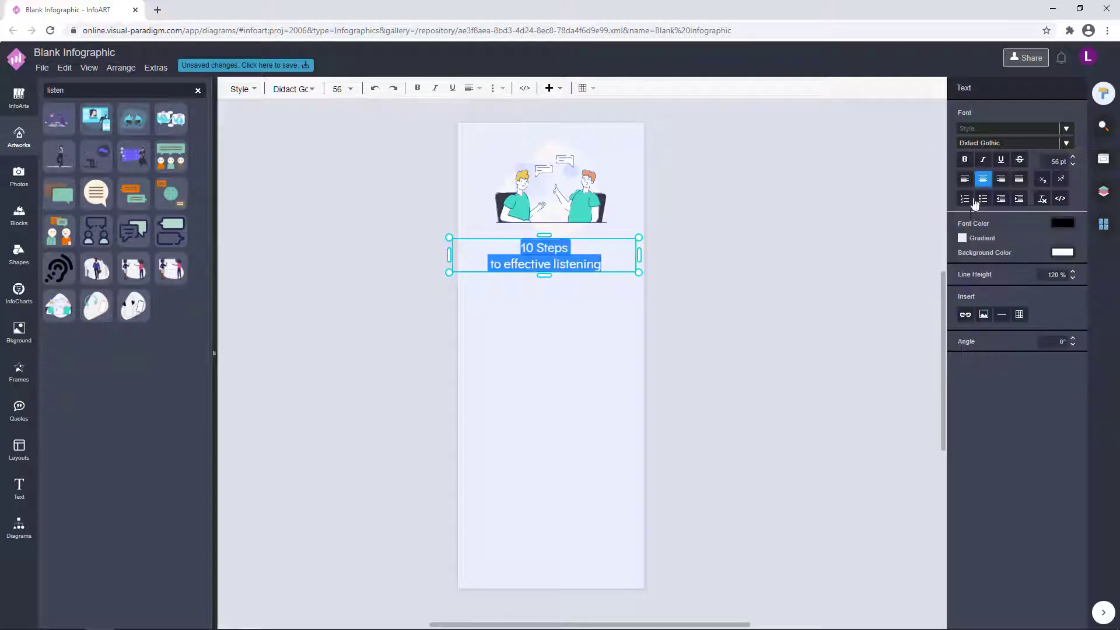
{"action": "left_click", "coordinate": [773, 231]}
{"action": "left_click", "coordinate": [548, 256]}
{"action": "left_click", "coordinate": [760, 204]}
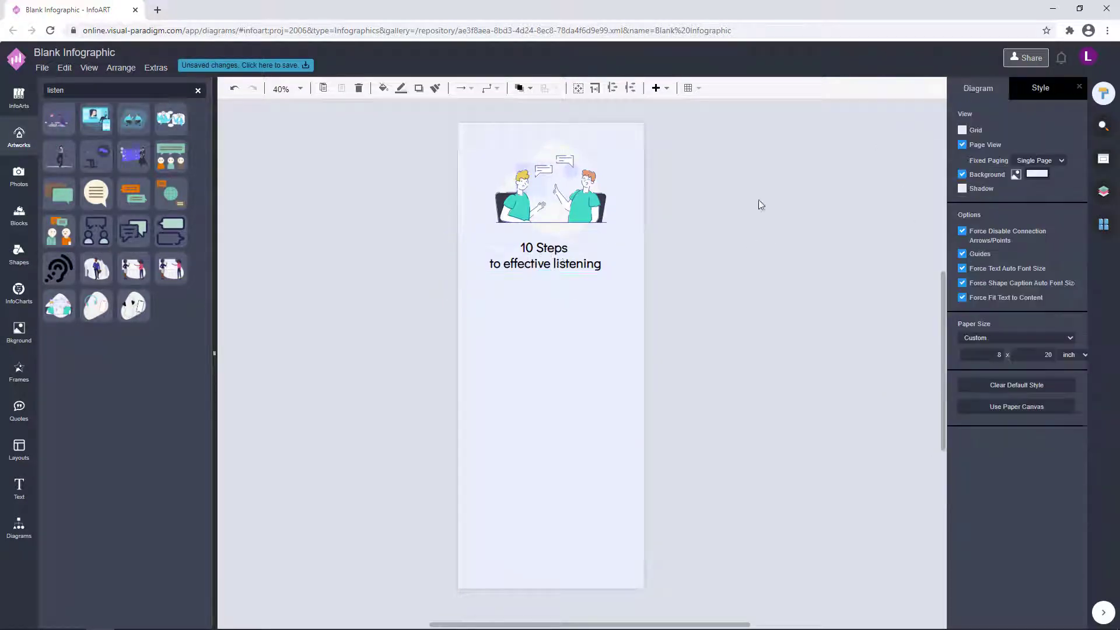
Centre the title on the page and format it as bold with a 130% line height.
{"action": "left_click_drag", "start_coordinate": [568, 260], "coordinate": [577, 264]}
{"action": "scroll", "coordinate": [591, 265], "scroll_direction": "up", "scroll_amount": 4}
{"action": "double_click", "coordinate": [638, 270]}
{"action": "left_click", "coordinate": [1073, 272]}
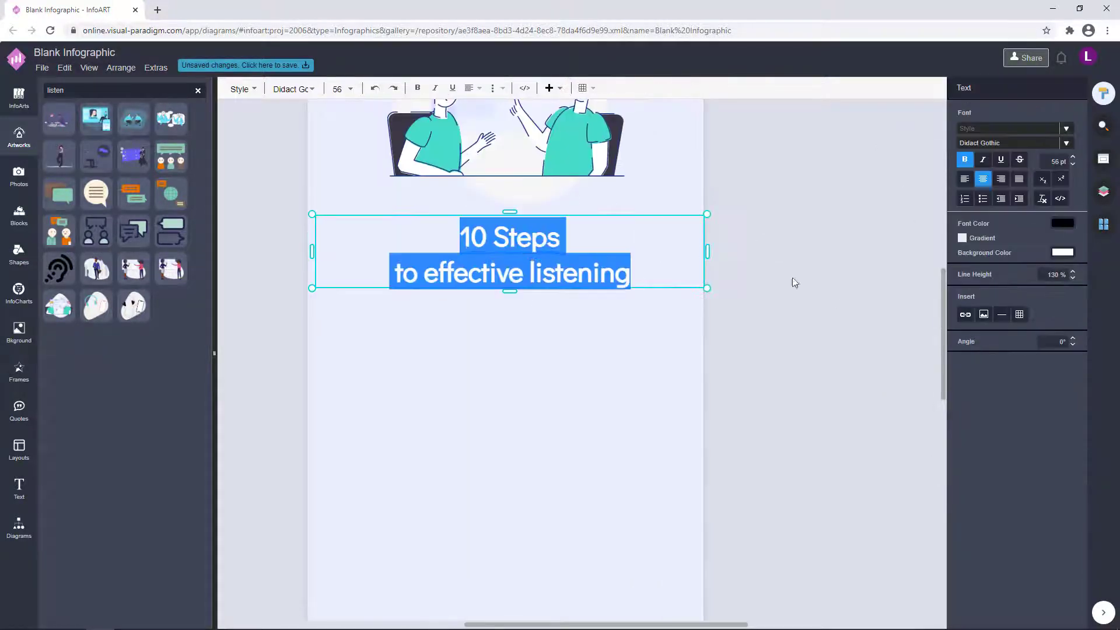
{"action": "left_click", "coordinate": [794, 280]}
{"action": "scroll", "coordinate": [732, 286], "scroll_direction": "down", "scroll_amount": 2}
Change the title's font colour to a dark, near-black shade.
{"action": "left_click", "coordinate": [549, 251]}
{"action": "left_click", "coordinate": [1065, 137]}
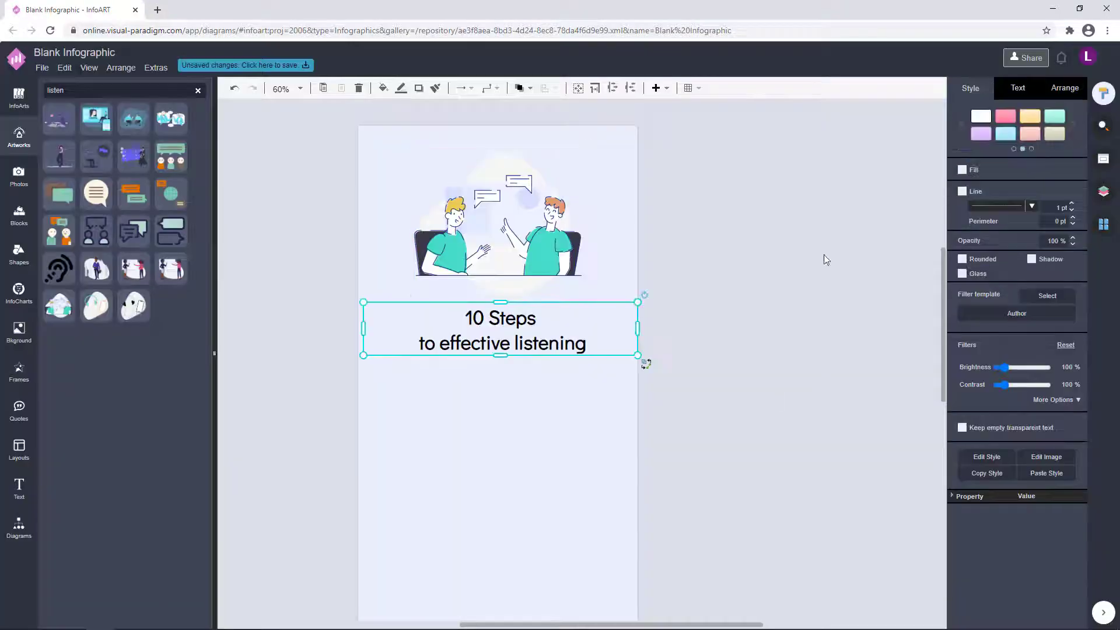
{"action": "left_click", "coordinate": [1064, 220]}
{"action": "left_click_drag", "start_coordinate": [1109, 291], "coordinate": [1109, 295]}
{"action": "left_click", "coordinate": [1081, 487]}
{"action": "left_click", "coordinate": [720, 319]}
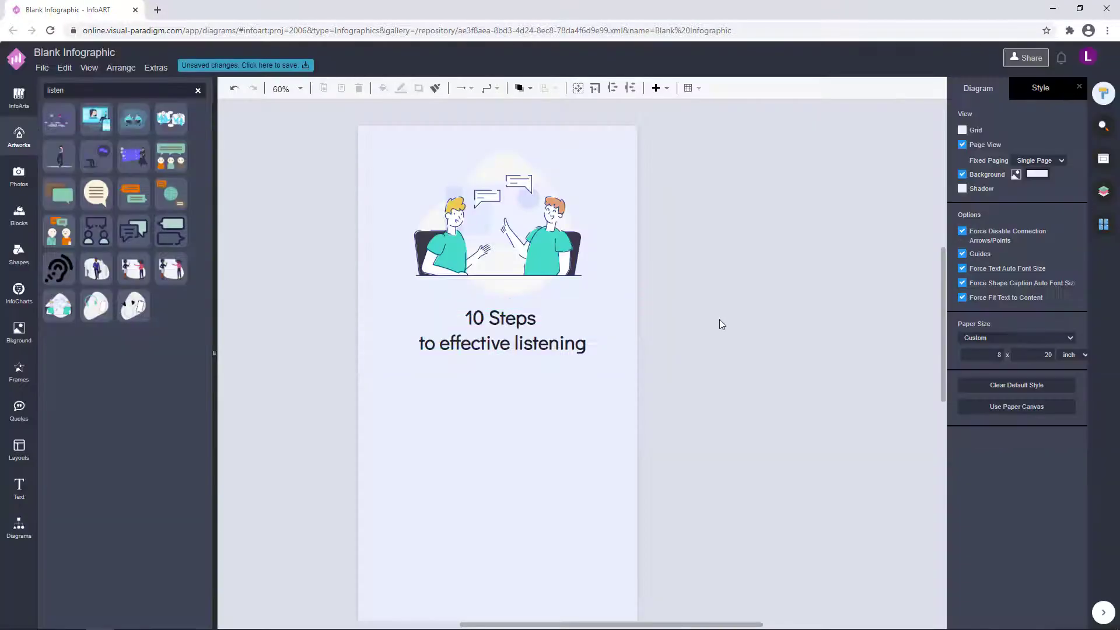
{"action": "scroll", "coordinate": [720, 327], "scroll_direction": "down", "scroll_amount": 3}
{"action": "left_click_drag", "start_coordinate": [726, 405], "coordinate": [679, 316]}
{"action": "left_click", "coordinate": [531, 188]}
{"action": "left_click_drag", "start_coordinate": [578, 229], "coordinate": [499, 179]}
{"action": "left_click_drag", "start_coordinate": [556, 261], "coordinate": [525, 196]}
{"action": "key", "text": "ctrl+z"}
{"action": "key", "text": "ctrl+z"}
{"action": "key", "text": "ctrl+z"}
{"action": "left_click", "coordinate": [685, 204]}
{"action": "key", "text": "ctrl+a"}
Add the artwork of two stacked speech bubbles, scaled small, in the page's upper-left corner.
{"action": "left_click", "coordinate": [285, 233]}
{"action": "left_click_drag", "start_coordinate": [167, 237], "coordinate": [478, 159]}
{"action": "left_click_drag", "start_coordinate": [504, 133], "coordinate": [508, 189]}
{"action": "left_click", "coordinate": [642, 153]}
{"action": "scroll", "coordinate": [445, 173], "scroll_direction": "up", "scroll_amount": 3}
{"action": "left_click_drag", "start_coordinate": [483, 160], "coordinate": [490, 142]}
Recolour the stacked speech bubbles' outline to match the dark colour used in the illustration.
{"action": "left_click", "coordinate": [970, 92]}
{"action": "left_click", "coordinate": [984, 133]}
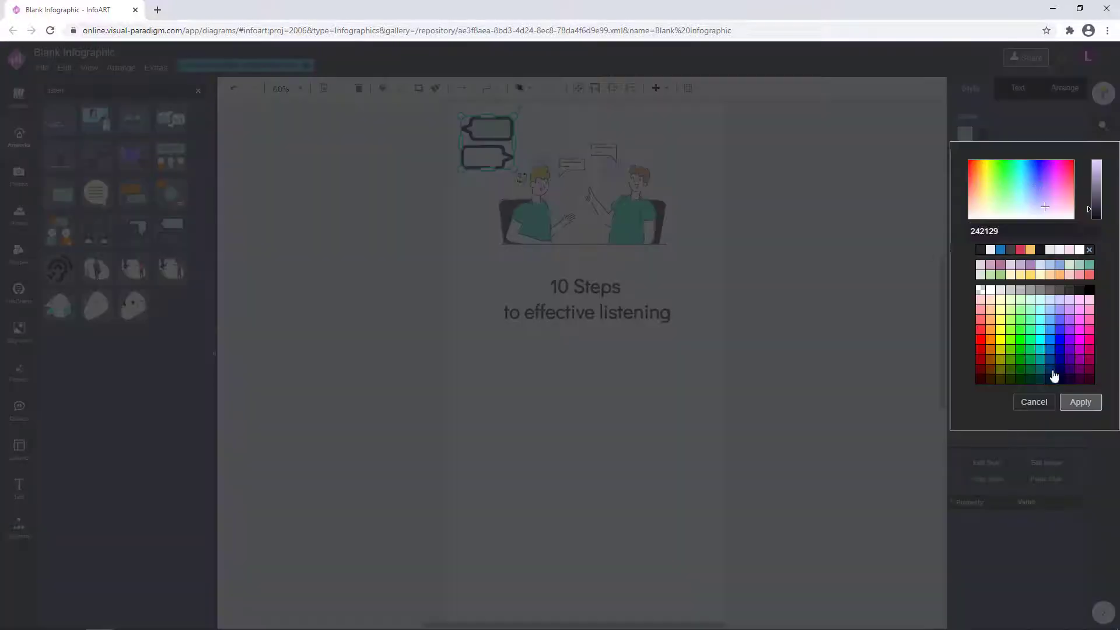
{"action": "left_click", "coordinate": [1080, 402]}
{"action": "left_click", "coordinate": [608, 210]}
{"action": "left_click", "coordinate": [1062, 135]}
{"action": "left_click", "coordinate": [1081, 401]}
{"action": "left_click", "coordinate": [834, 187]}
{"action": "left_click", "coordinate": [480, 125]}
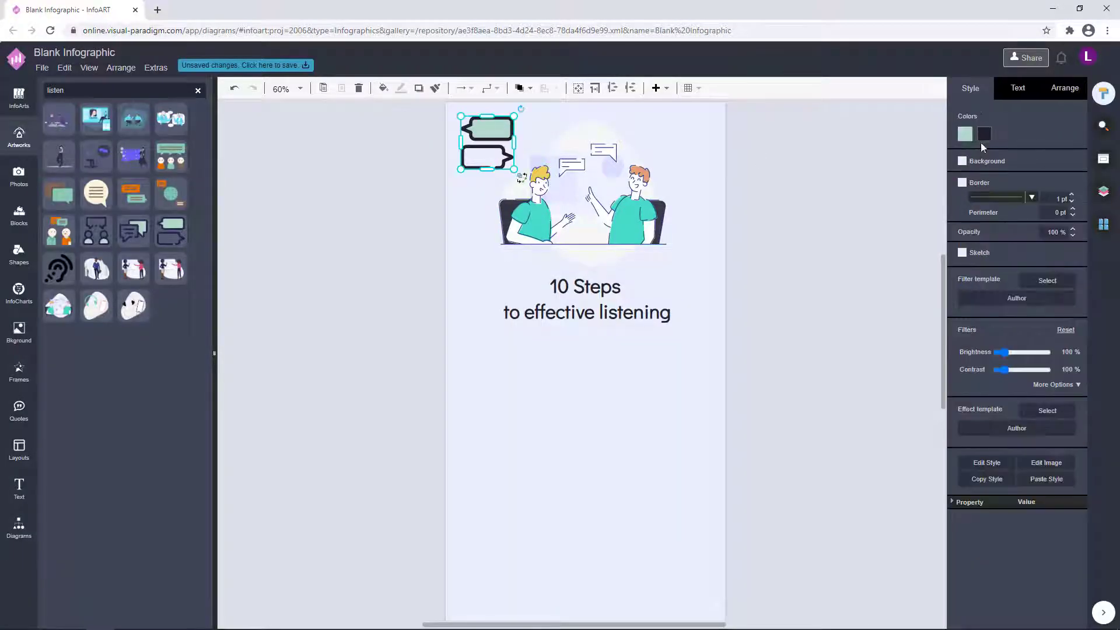
{"action": "left_click", "coordinate": [984, 136]}
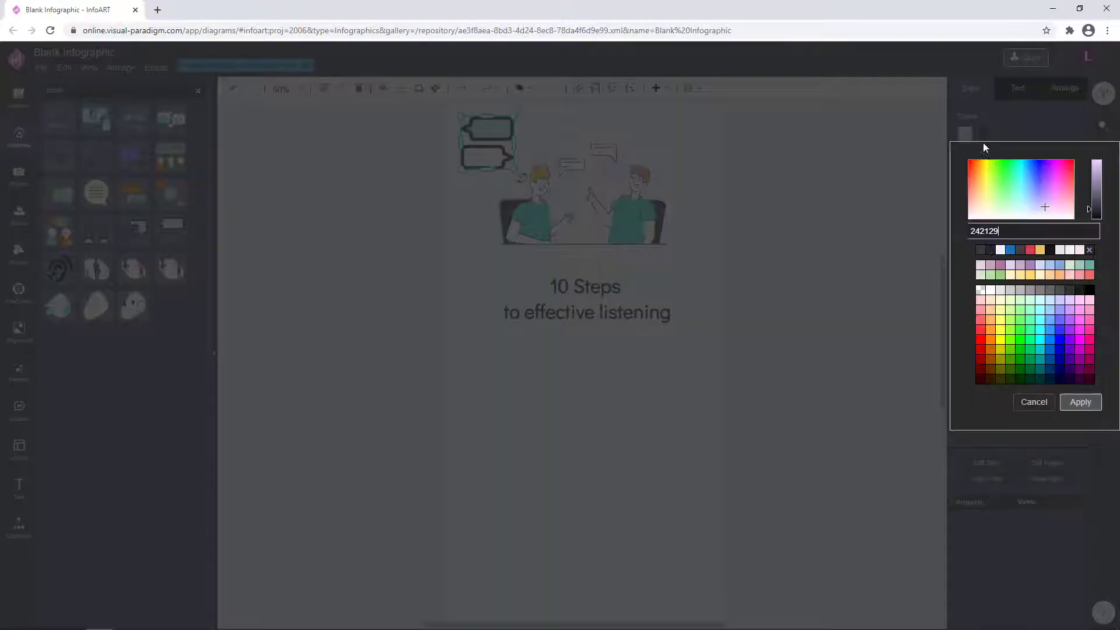
{"action": "left_click", "coordinate": [981, 249]}
{"action": "left_click", "coordinate": [1068, 404]}
Recolour the filled speech bubble with the teal green used in the illustration.
{"action": "left_click", "coordinate": [608, 210]}
{"action": "left_click", "coordinate": [965, 154]}
{"action": "left_click", "coordinate": [1080, 424]}
{"action": "left_click", "coordinate": [487, 129]}
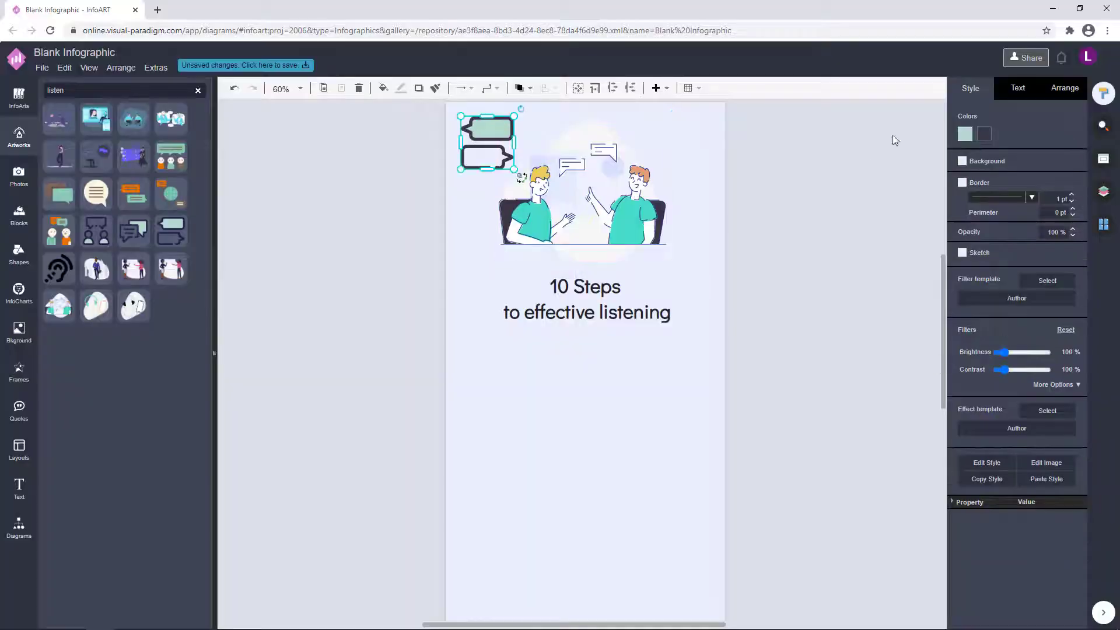
{"action": "left_click", "coordinate": [966, 135]}
{"action": "left_click", "coordinate": [981, 251]}
{"action": "left_click", "coordinate": [1080, 402]}
{"action": "left_click", "coordinate": [742, 200]}
{"action": "scroll", "coordinate": [741, 200], "scroll_direction": "down", "scroll_amount": 1}
{"action": "left_click", "coordinate": [446, 216]}
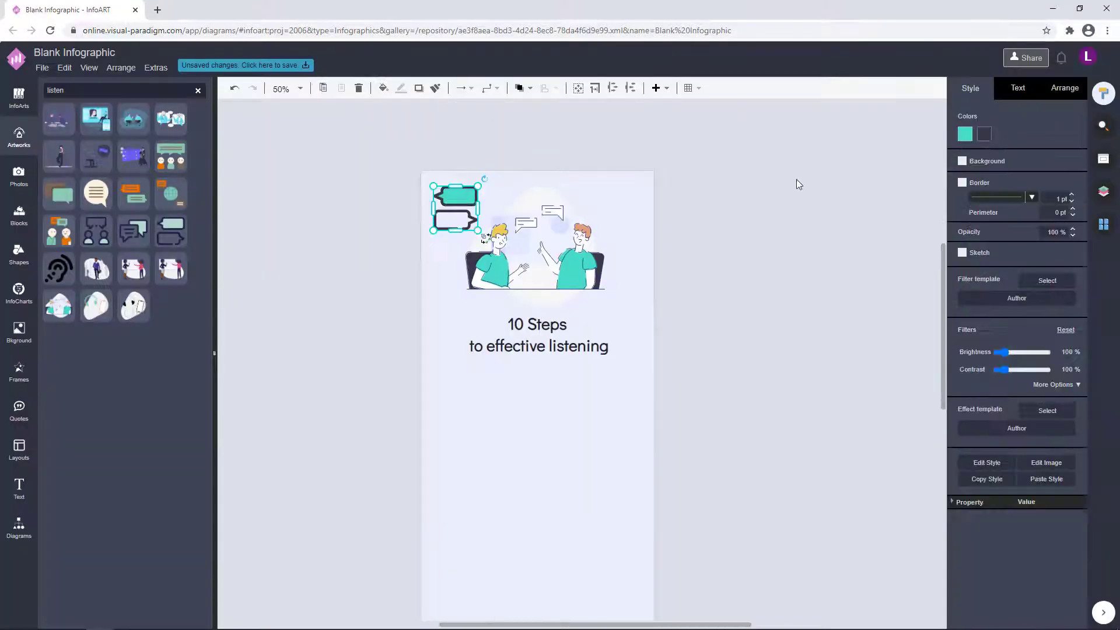
{"action": "left_click", "coordinate": [799, 185]}
Add the overlapping speech bubbles artwork and scale it down in the page's upper-right corner.
{"action": "left_click", "coordinate": [458, 197]}
{"action": "left_click", "coordinate": [547, 152]}
{"action": "mouse_move", "coordinate": [484, 179]}
{"action": "left_mouse_down"}
{"action": "mouse_move", "coordinate": [475, 172]}
{"action": "mouse_move", "coordinate": [484, 179]}
{"action": "left_mouse_up"}
{"action": "left_click", "coordinate": [458, 197]}
{"action": "left_click", "coordinate": [547, 152]}
{"action": "left_click_drag", "start_coordinate": [667, 269], "coordinate": [664, 269]}
{"action": "left_click_drag", "start_coordinate": [705, 312], "coordinate": [681, 289]}
{"action": "left_click_drag", "start_coordinate": [665, 272], "coordinate": [630, 225]}
{"action": "left_click_drag", "start_coordinate": [621, 208], "coordinate": [634, 211]}
Recolour the overlapping speech bubbles with the recent teal for the fill and the recent dark colour for the outline.
{"action": "left_click", "coordinate": [984, 135]}
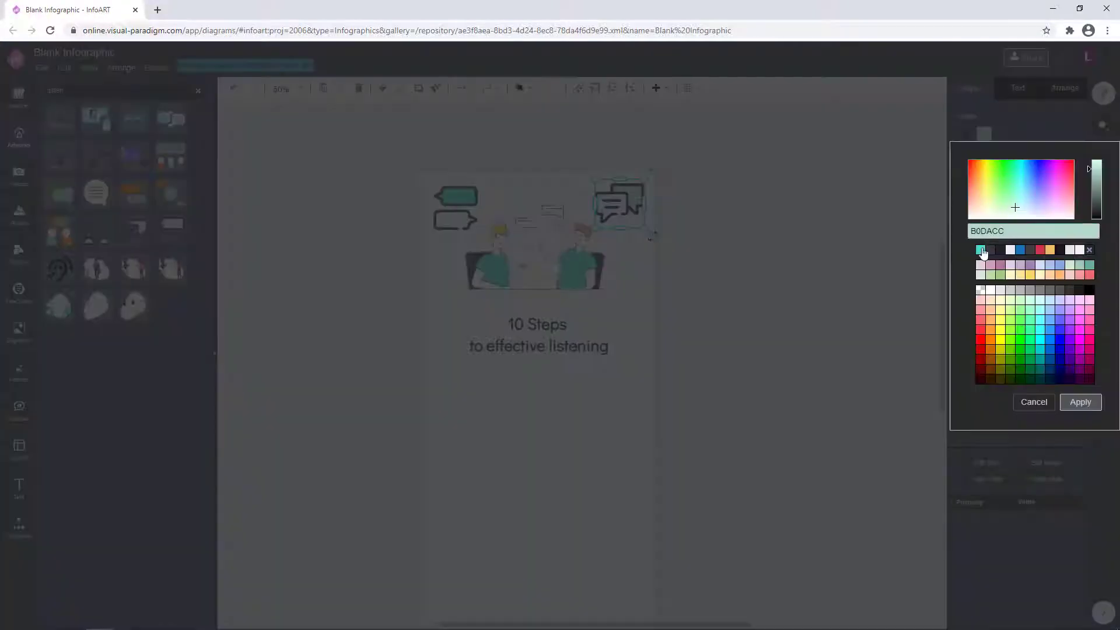
{"action": "left_click", "coordinate": [981, 250]}
{"action": "left_click", "coordinate": [1080, 403]}
{"action": "left_click", "coordinate": [966, 135]}
{"action": "left_click", "coordinate": [991, 250]}
{"action": "left_click", "coordinate": [1080, 402]}
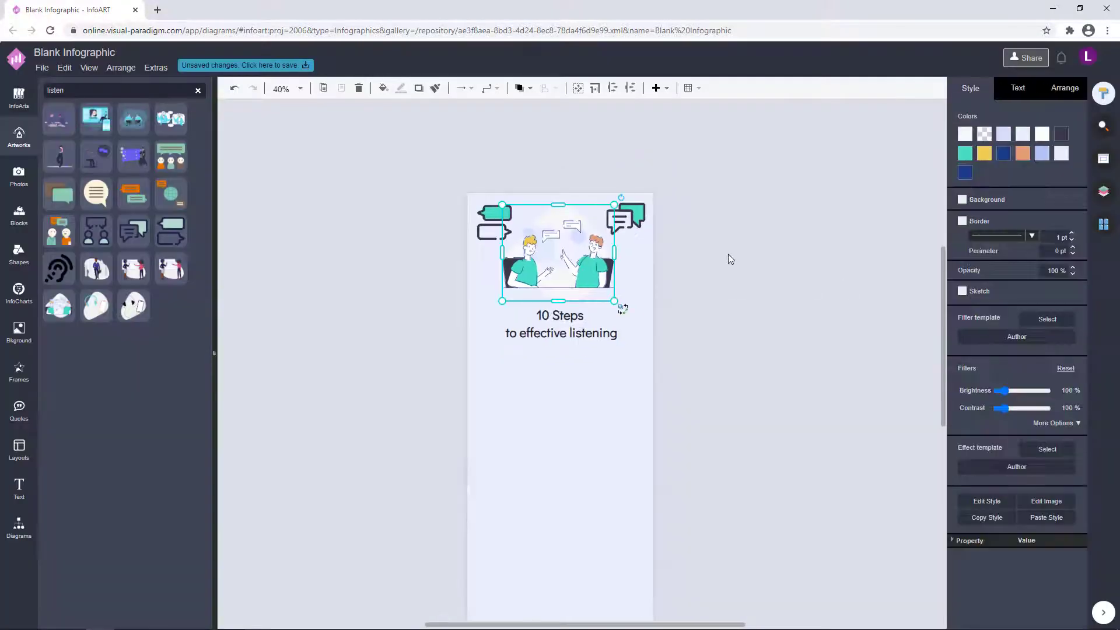
Adjust the corner speech bubble artworks and align the two with each other by their vertical middles.
{"action": "left_click", "coordinate": [491, 220], "text": "shift"}
{"action": "left_click_drag", "start_coordinate": [645, 239], "coordinate": [625, 217]}
{"action": "left_click", "coordinate": [677, 239]}
{"action": "left_click", "coordinate": [677, 227]}
{"action": "left_click", "coordinate": [493, 213]}
{"action": "left_click", "coordinate": [625, 217], "text": "shift"}
{"action": "left_click", "coordinate": [1065, 88]}
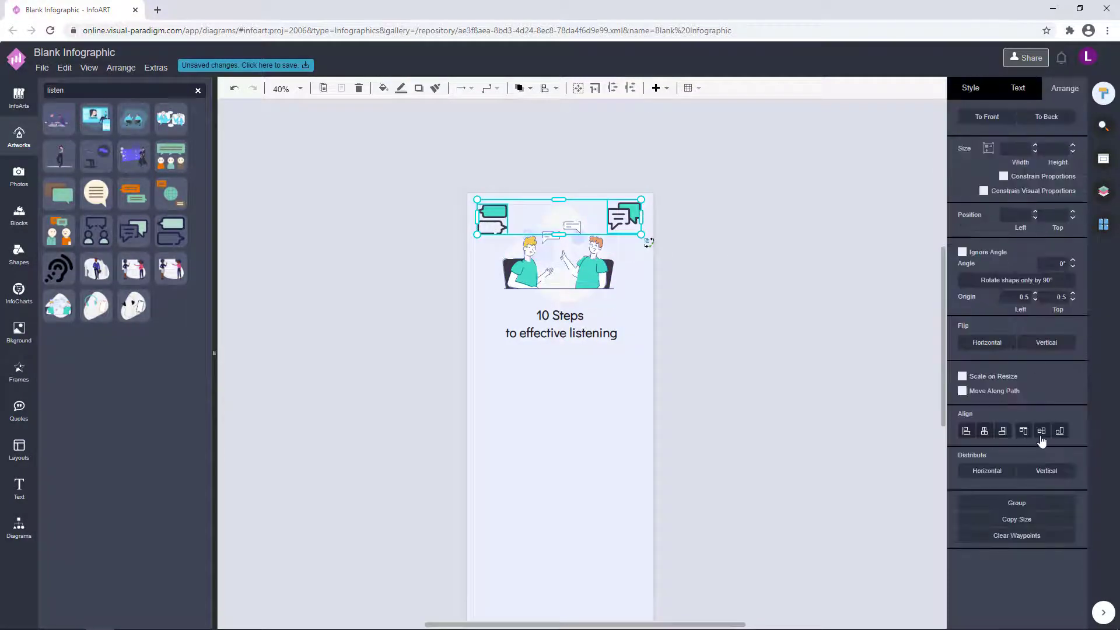
{"action": "left_click", "coordinate": [758, 236]}
{"action": "left_click", "coordinate": [589, 264]}
{"action": "left_click", "coordinate": [760, 262]}
{"action": "left_click_drag", "start_coordinate": [672, 306], "coordinate": [665, 243]}
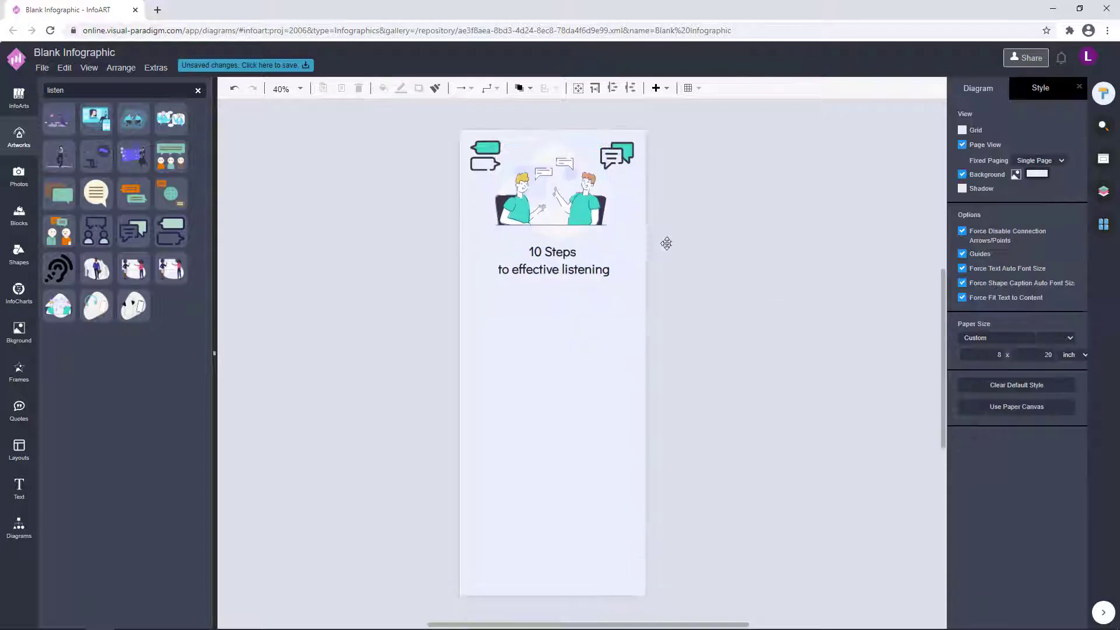
{"action": "left_click", "coordinate": [584, 204]}
{"action": "left_click", "coordinate": [727, 289]}
{"action": "left_click_drag", "start_coordinate": [727, 289], "coordinate": [715, 291]}
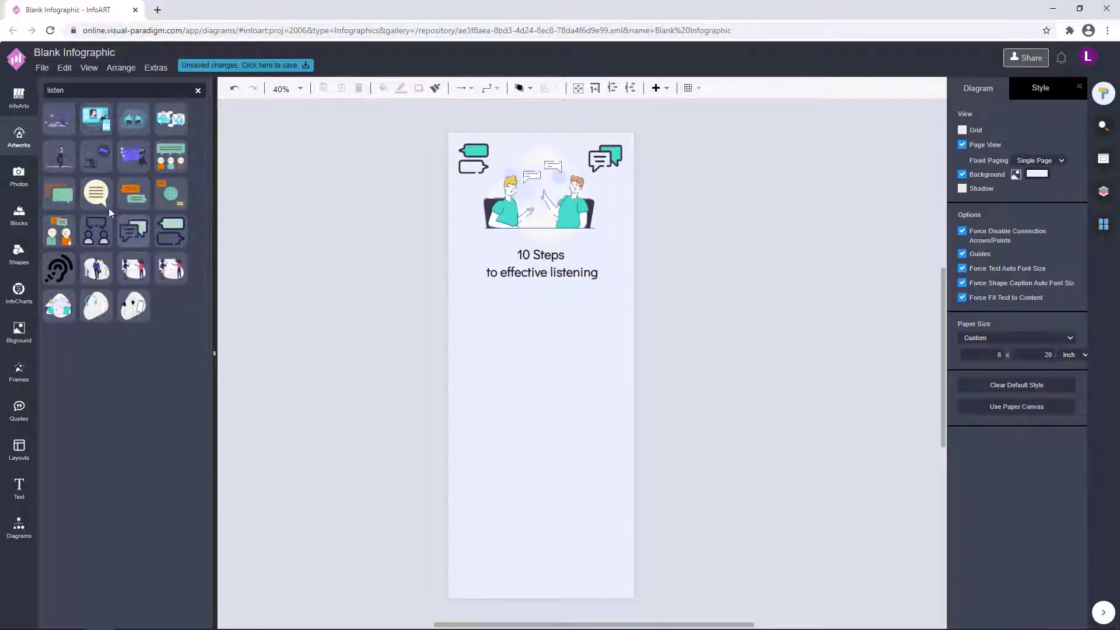
Show the InfoART collection and change the title's font to bold Poppins.
{"action": "left_click", "coordinate": [12, 104]}
{"action": "double_click", "coordinate": [552, 265]}
{"action": "left_click", "coordinate": [1067, 143]}
{"action": "scroll", "coordinate": [992, 327], "scroll_direction": "down", "scroll_amount": 10}
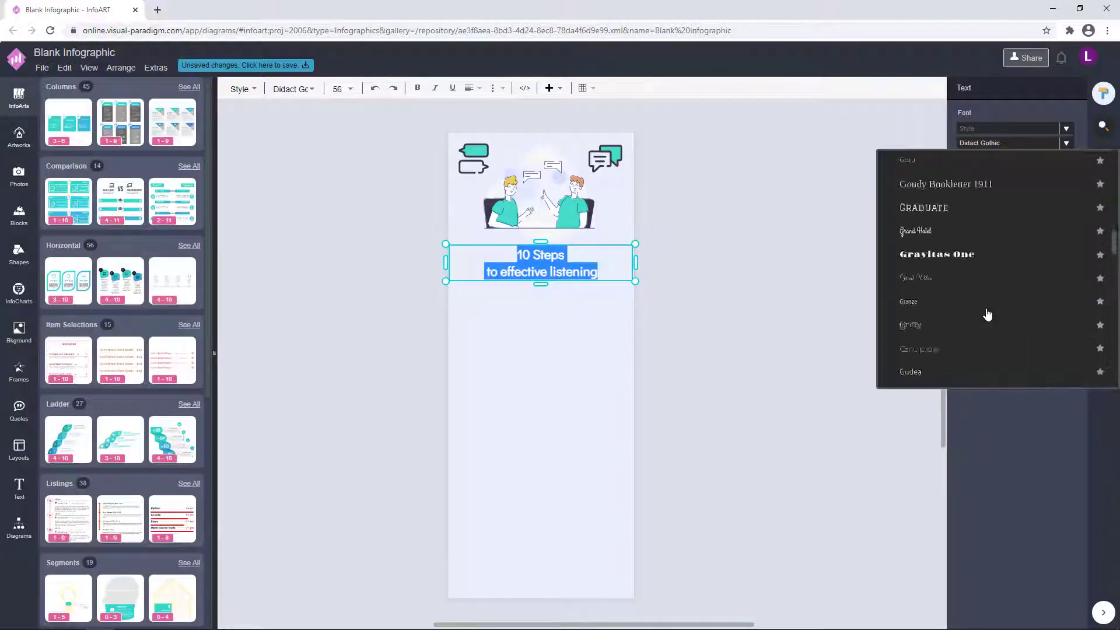
{"action": "scroll", "coordinate": [987, 315], "scroll_direction": "down", "scroll_amount": 15}
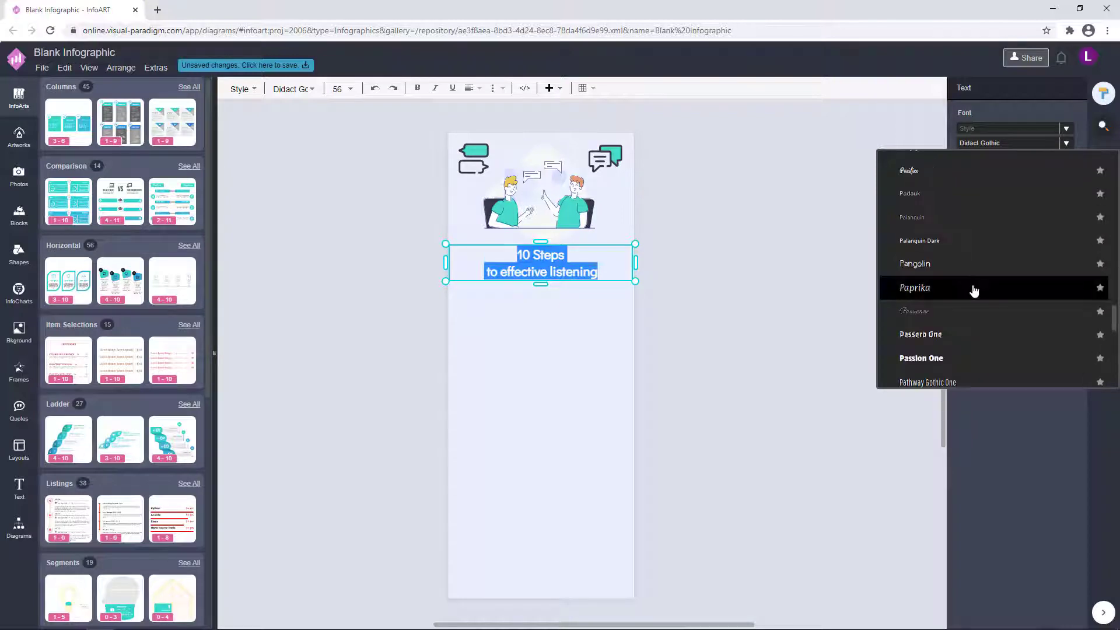
{"action": "scroll", "coordinate": [974, 290], "scroll_direction": "down", "scroll_amount": 8}
{"action": "left_click", "coordinate": [938, 241]}
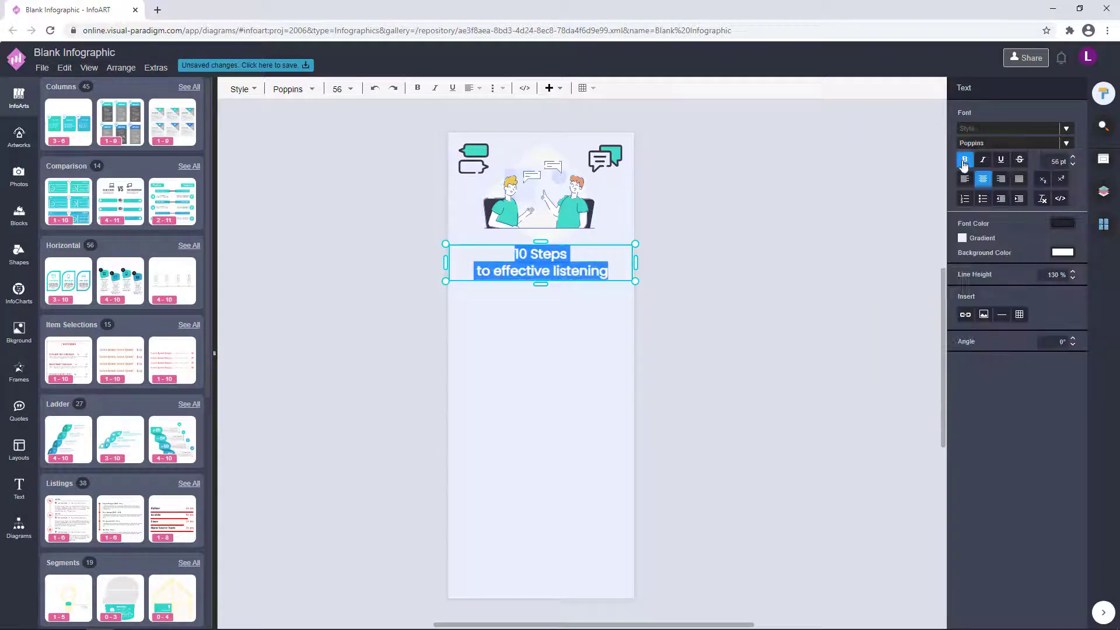
{"action": "left_click", "coordinate": [814, 207]}
Try other display fonts on the title and set it in Archivo Black.
{"action": "scroll", "coordinate": [556, 269], "scroll_direction": "up", "scroll_amount": 5}
{"action": "double_click", "coordinate": [555, 269]}
{"action": "left_click", "coordinate": [1066, 145]}
{"action": "scroll", "coordinate": [973, 320], "scroll_direction": "down", "scroll_amount": 10}
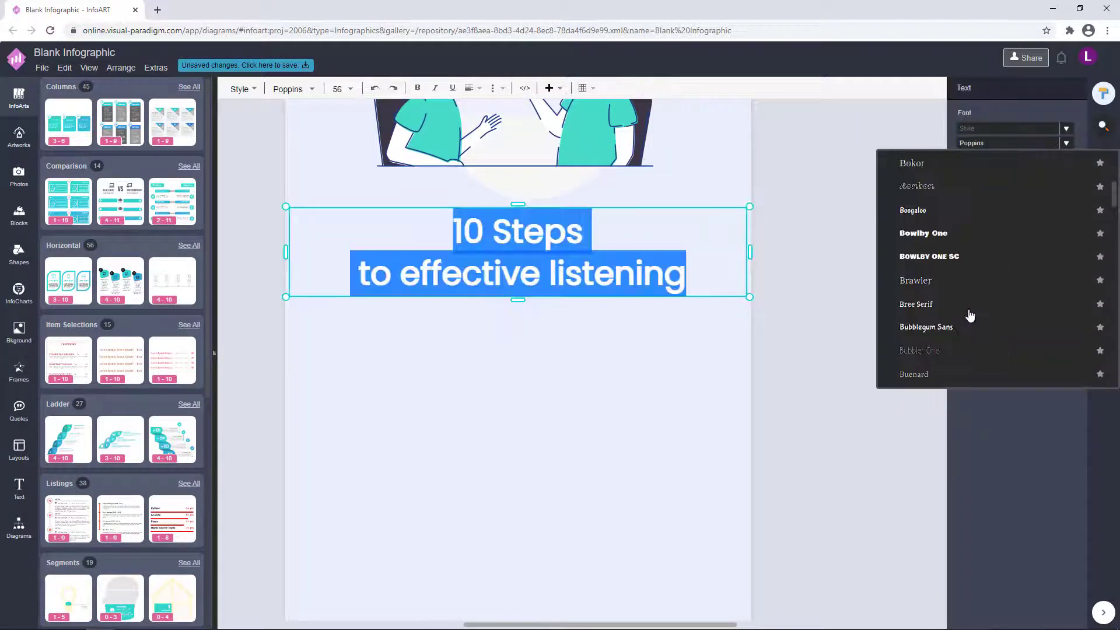
{"action": "left_click", "coordinate": [986, 233]}
{"action": "left_click", "coordinate": [1066, 144]}
{"action": "scroll", "coordinate": [992, 245], "scroll_direction": "up", "scroll_amount": 5}
{"action": "left_click", "coordinate": [960, 255]}
{"action": "left_click", "coordinate": [853, 258]}
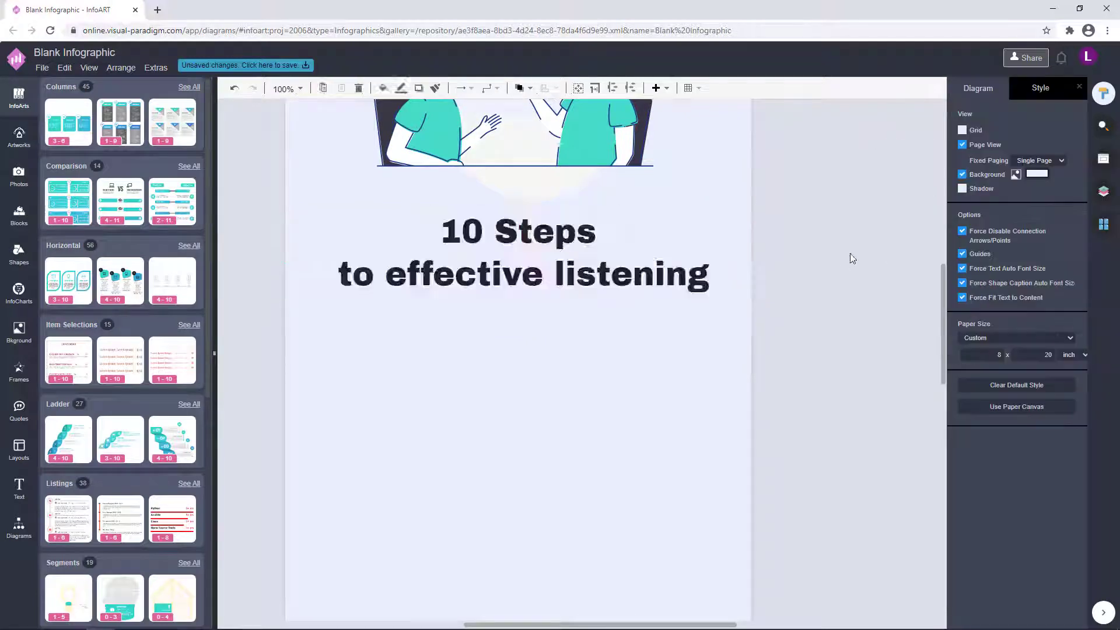
Browse the font list for a different title typeface and set the title in Hammersmith One.
{"action": "scroll", "coordinate": [718, 303], "scroll_direction": "down", "scroll_amount": 5}
{"action": "left_click", "coordinate": [655, 314]}
{"action": "left_click", "coordinate": [1006, 91]}
{"action": "double_click", "coordinate": [655, 314]}
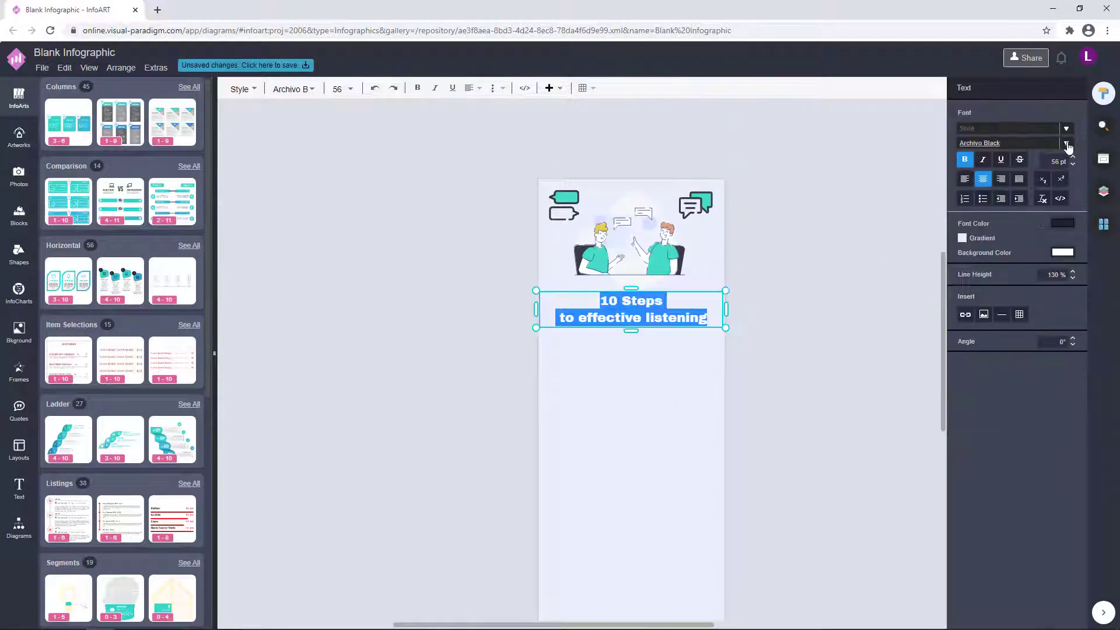
{"action": "left_click", "coordinate": [1066, 144]}
{"action": "scroll", "coordinate": [979, 324], "scroll_direction": "down", "scroll_amount": 5}
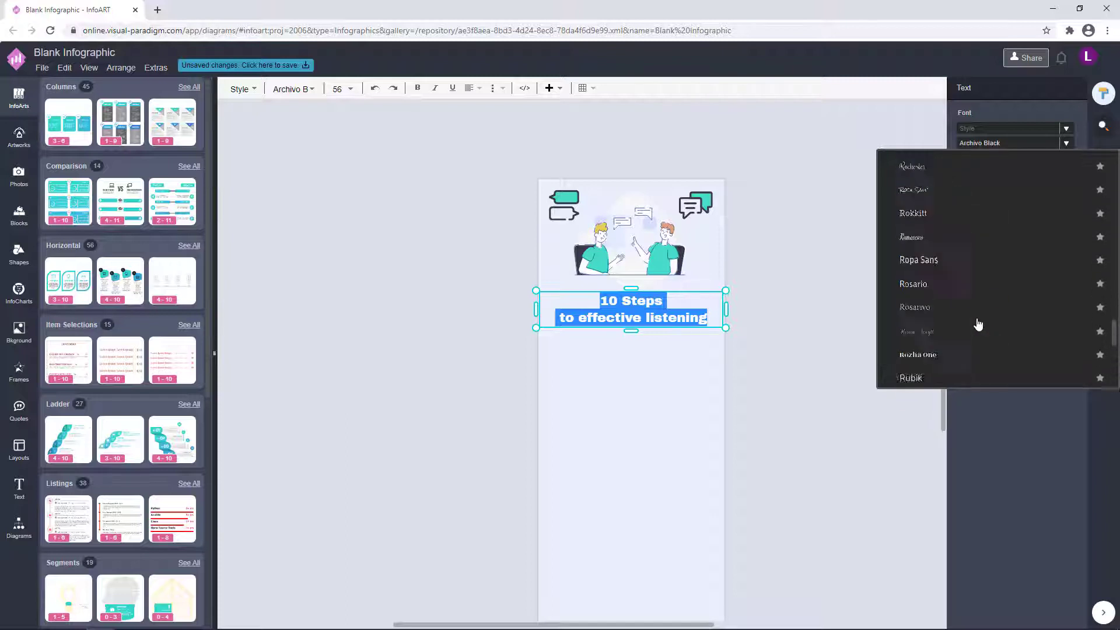
{"action": "scroll", "coordinate": [979, 324], "scroll_direction": "up", "scroll_amount": 10}
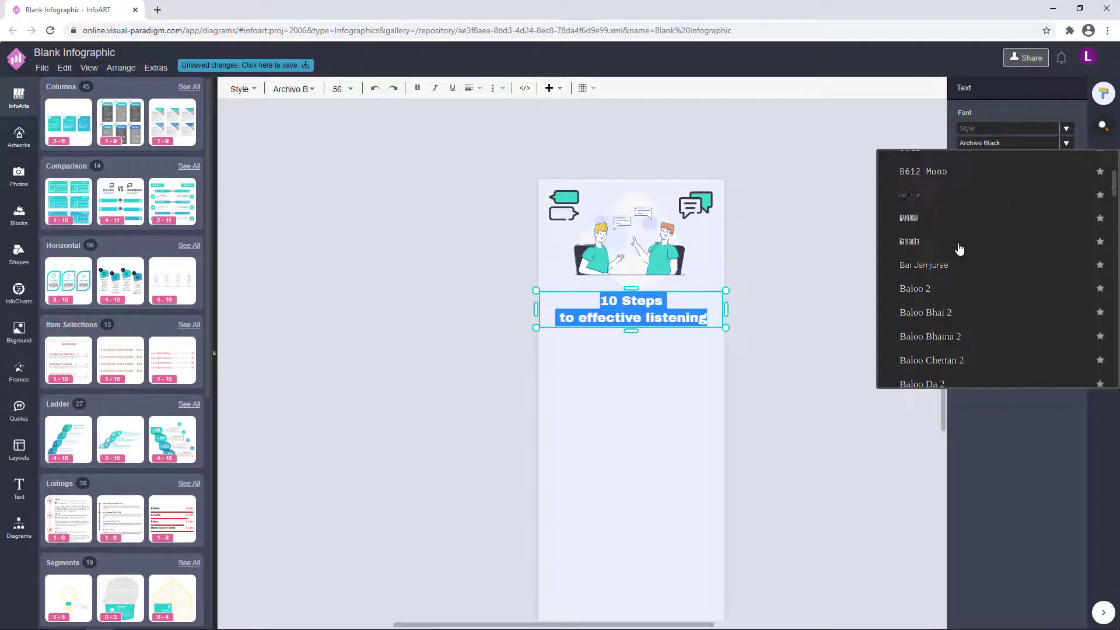
{"action": "scroll", "coordinate": [960, 250], "scroll_direction": "down", "scroll_amount": 10}
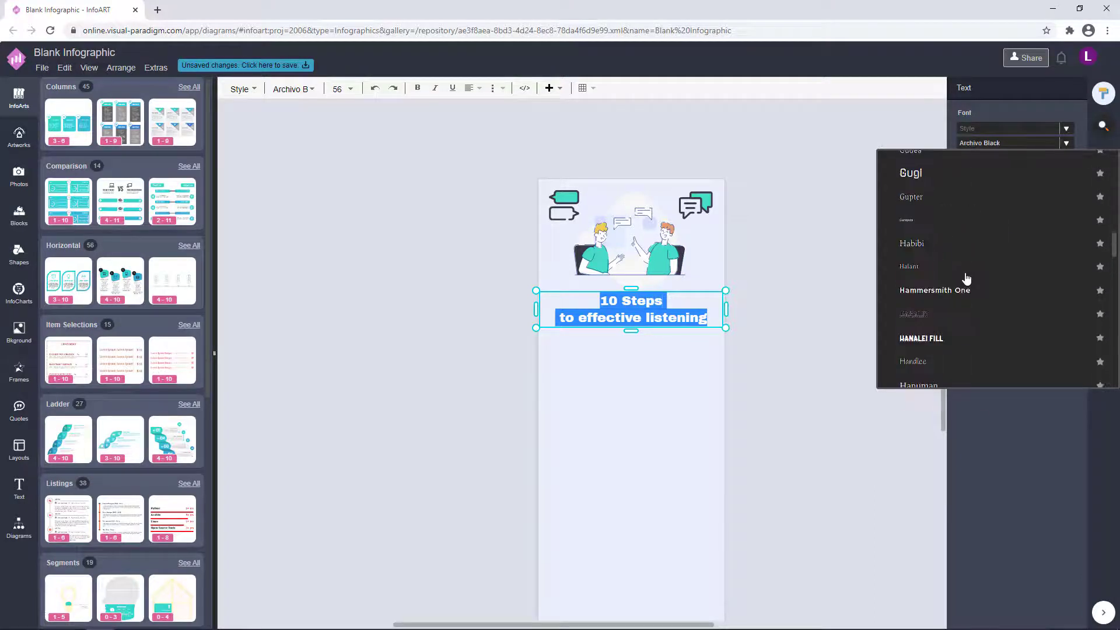
{"action": "left_click", "coordinate": [987, 290]}
{"action": "left_click", "coordinate": [776, 306]}
{"action": "scroll", "coordinate": [754, 332], "scroll_direction": "up", "scroll_amount": 2}
{"action": "left_click", "coordinate": [578, 340]}
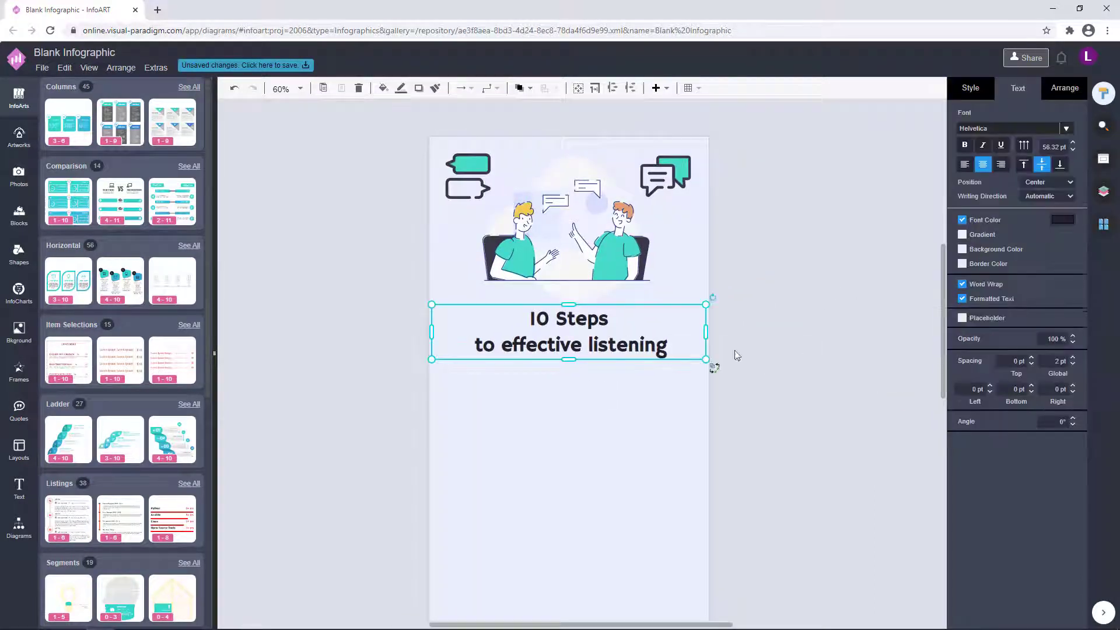
{"action": "left_click", "coordinate": [736, 355]}
Delete both speech bubble artworks from the page's upper corners.
{"action": "scroll", "coordinate": [736, 355], "scroll_direction": "down", "scroll_amount": 3}
{"action": "left_click_drag", "start_coordinate": [797, 374], "coordinate": [726, 302]}
{"action": "left_click", "coordinate": [506, 178]}
{"action": "left_click", "coordinate": [623, 177], "text": "shift"}
{"action": "key", "text": "Delete"}
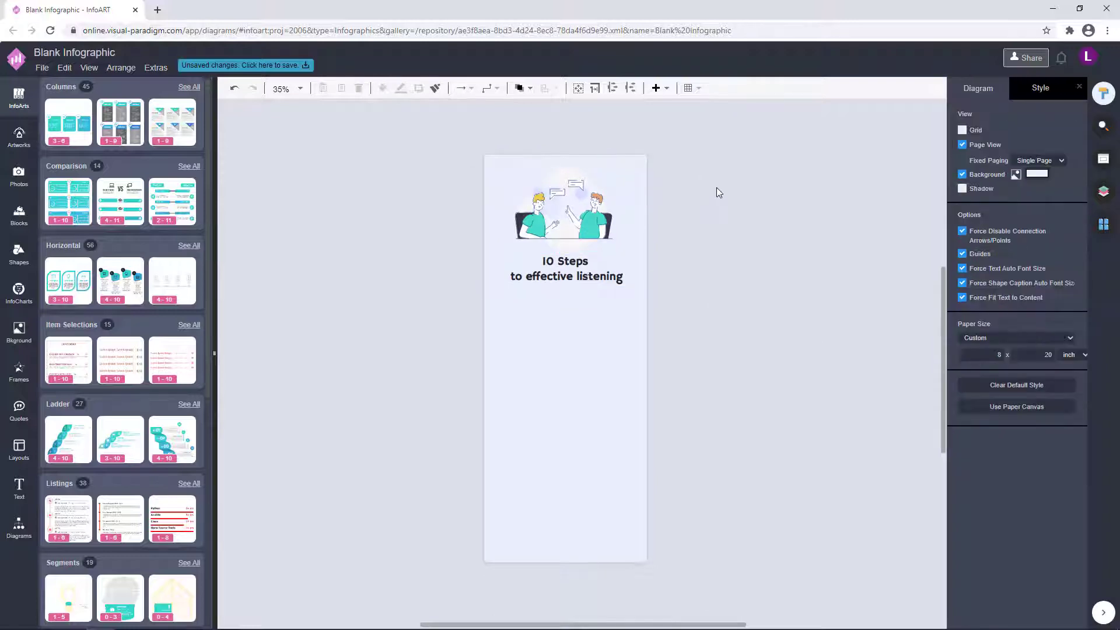
Replace the title's Hammersmith One font with a plainer sans-serif font.
{"action": "key", "text": "ctrl+a"}
{"action": "left_click", "coordinate": [716, 248]}
{"action": "double_click", "coordinate": [590, 271]}
{"action": "left_click", "coordinate": [1067, 144]}
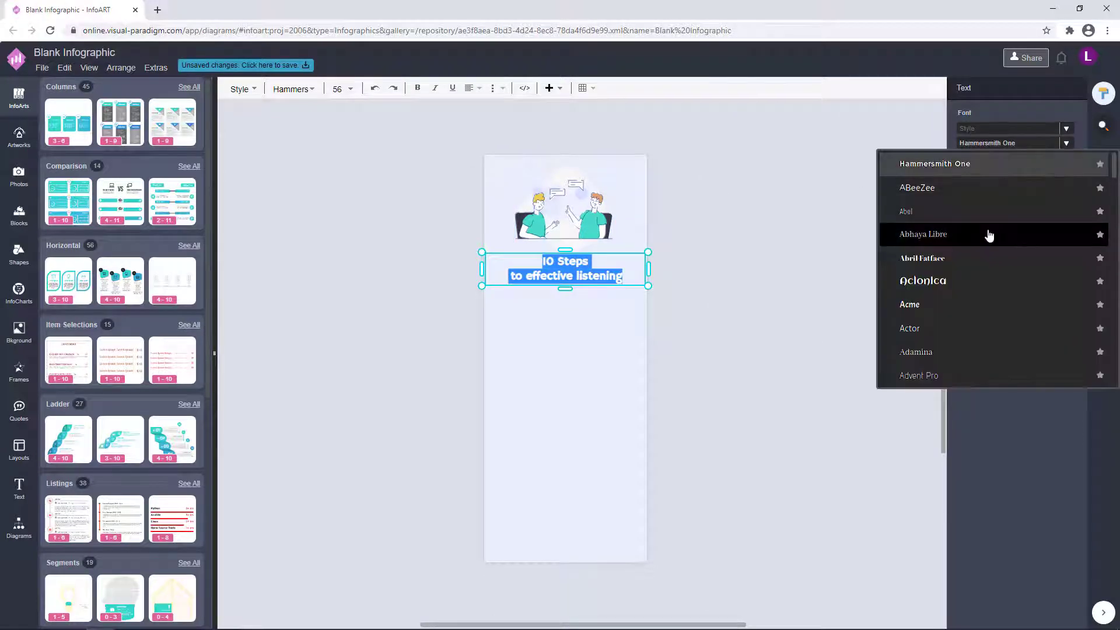
{"action": "scroll", "coordinate": [972, 309], "scroll_direction": "down", "scroll_amount": 14}
{"action": "left_click", "coordinate": [971, 323]}
{"action": "left_click", "coordinate": [765, 266]}
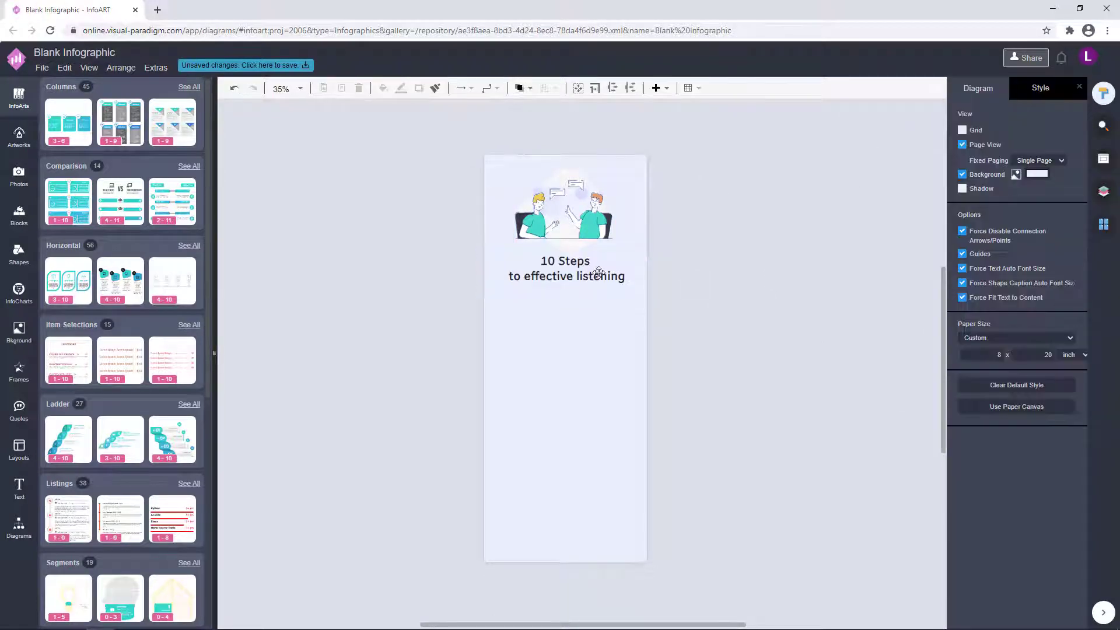
Shrink the header illustration toward the page's upper-left corner and break the title so "listening" sits on its own line.
{"action": "left_click_drag", "start_coordinate": [600, 227], "coordinate": [570, 231]}
{"action": "left_click", "coordinate": [590, 263]}
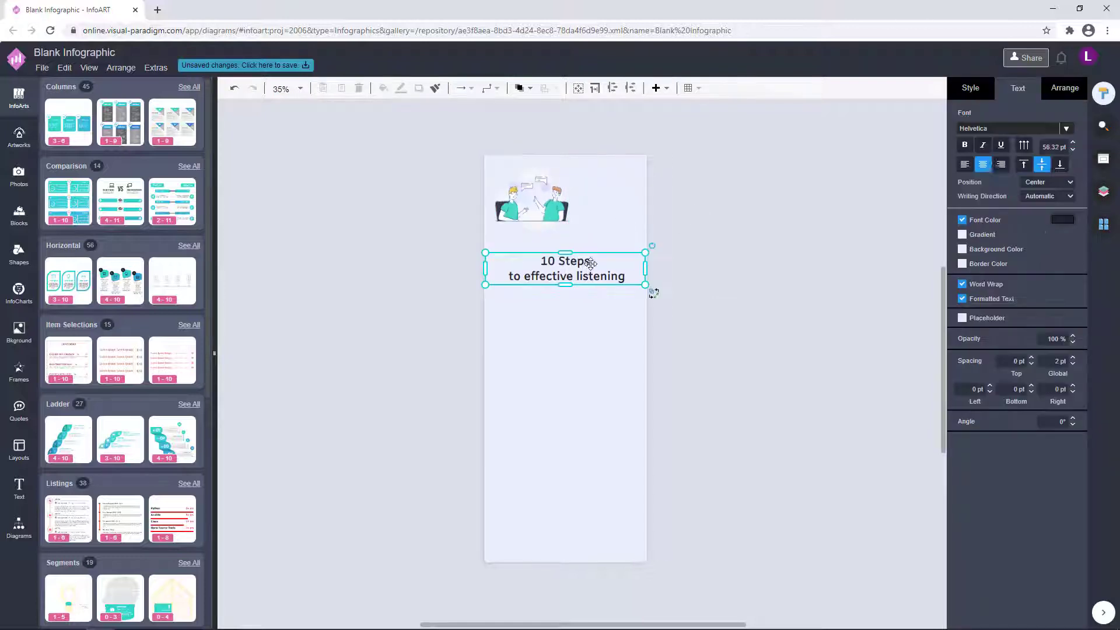
{"action": "left_click", "coordinate": [1001, 164]}
{"action": "double_click", "coordinate": [594, 278]}
{"action": "left_click", "coordinate": [595, 278]}
{"action": "key", "text": "Return"}
{"action": "left_click", "coordinate": [728, 248]}
Place the title beside the header illustration, fit its text box to the free space and center its text.
{"action": "left_click_drag", "start_coordinate": [613, 263], "coordinate": [606, 191]}
{"action": "left_click", "coordinate": [690, 194]}
{"action": "left_click", "coordinate": [612, 204]}
{"action": "left_click_drag", "start_coordinate": [477, 205], "coordinate": [602, 218]}
{"action": "left_click", "coordinate": [660, 210]}
{"action": "scroll", "coordinate": [641, 210], "scroll_direction": "up", "scroll_amount": 4}
{"action": "left_click", "coordinate": [596, 225]}
{"action": "left_click_drag", "start_coordinate": [644, 144], "coordinate": [636, 151]}
{"action": "left_click", "coordinate": [983, 164]}
{"action": "left_click", "coordinate": [688, 216]}
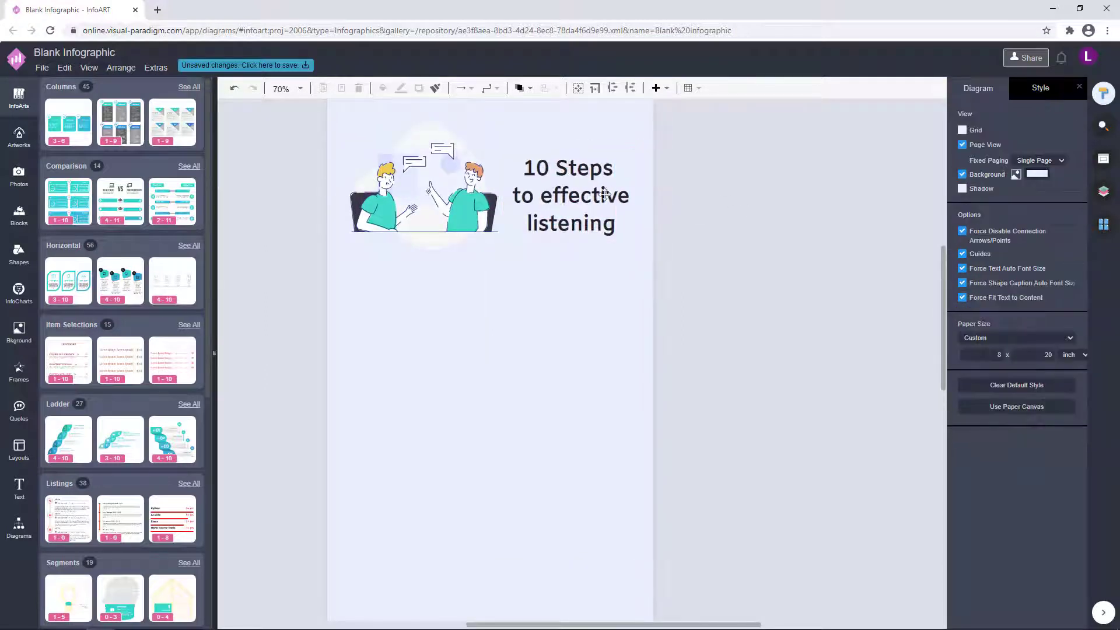
Clean up the spacing in the title text and select the illustration and title together.
{"action": "double_click", "coordinate": [615, 225]}
{"action": "left_click", "coordinate": [619, 226]}
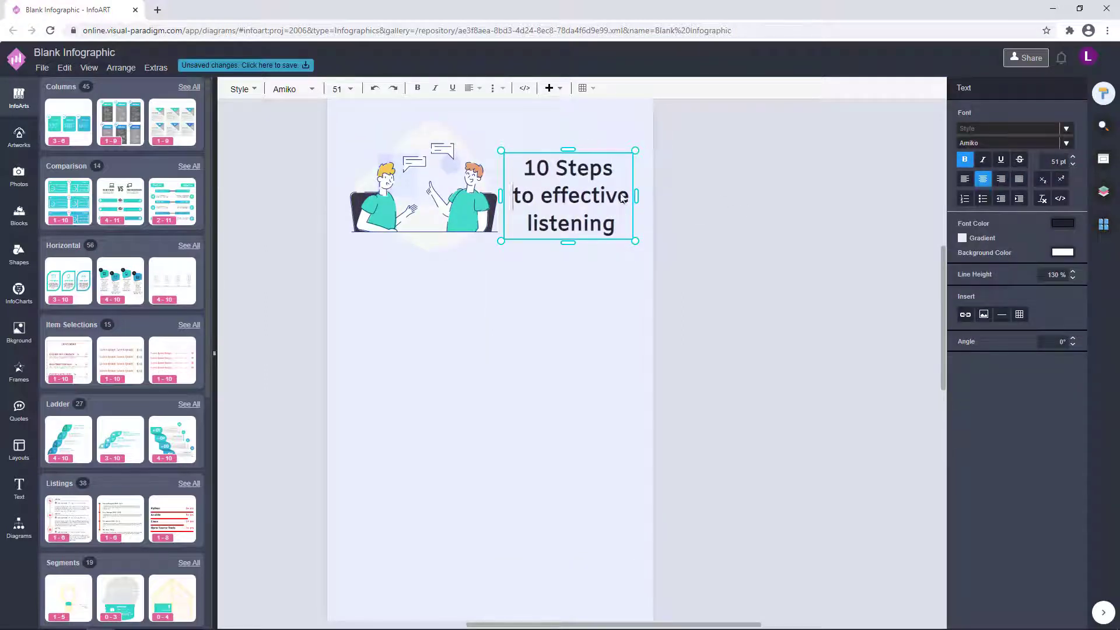
{"action": "key", "text": "BackSpace"}
{"action": "left_click", "coordinate": [684, 198]}
{"action": "scroll", "coordinate": [684, 199], "scroll_direction": "down", "scroll_amount": 2}
{"action": "scroll", "coordinate": [616, 227], "scroll_direction": "up", "scroll_amount": 4}
{"action": "double_click", "coordinate": [624, 232]}
{"action": "left_click", "coordinate": [625, 233]}
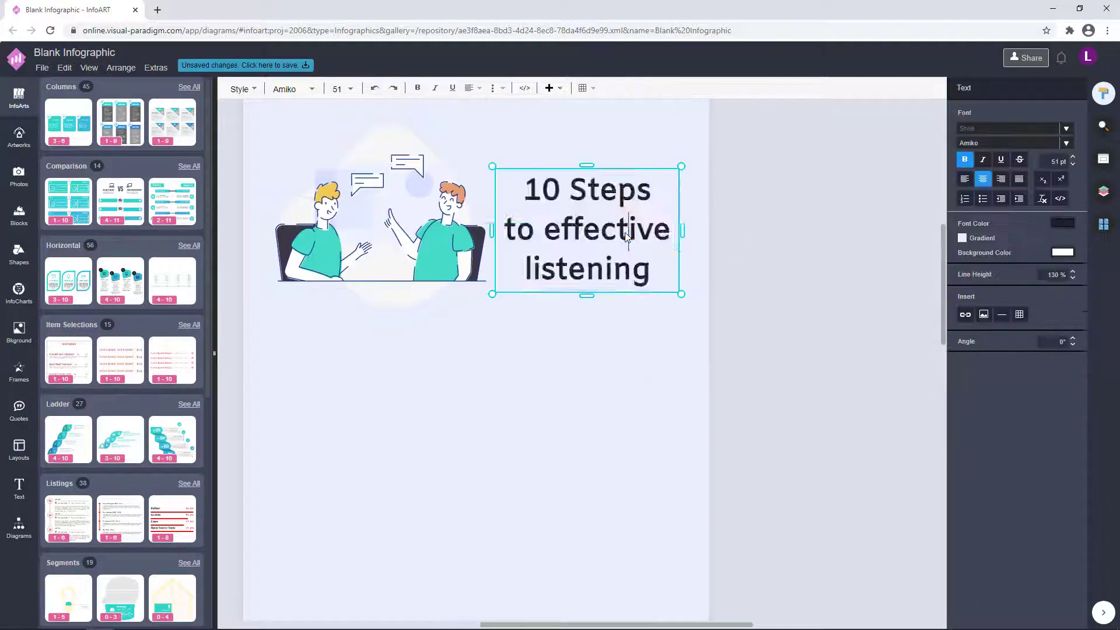
{"action": "left_click", "coordinate": [704, 316]}
{"action": "scroll", "coordinate": [704, 315], "scroll_direction": "down", "scroll_amount": 3}
{"action": "left_click_drag", "start_coordinate": [716, 326], "coordinate": [435, 191]}
{"action": "left_click", "coordinate": [785, 227]}
{"action": "left_click_drag", "start_coordinate": [692, 312], "coordinate": [505, 225]}
{"action": "scroll", "coordinate": [662, 217], "scroll_direction": "down", "scroll_amount": 3}
Add the overlapping speech bubbles artwork above the title, scaled down to a small icon centered over the text.
{"action": "left_click", "coordinate": [18, 137]}
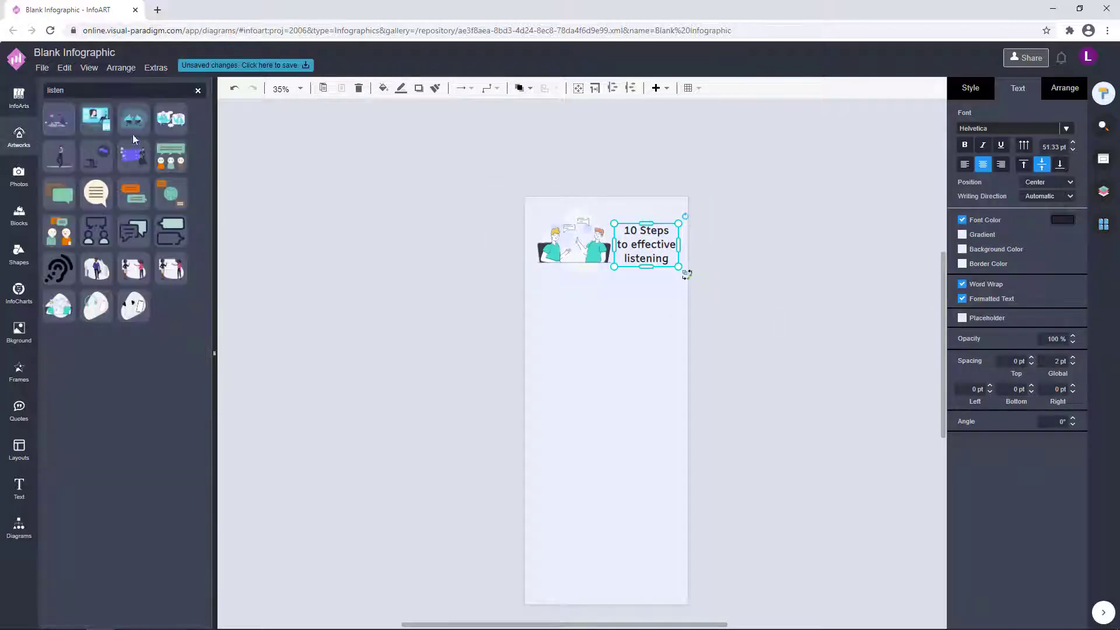
{"action": "left_click_drag", "start_coordinate": [612, 165], "coordinate": [611, 164]}
{"action": "left_click_drag", "start_coordinate": [640, 164], "coordinate": [643, 162]}
{"action": "scroll", "coordinate": [645, 211], "scroll_direction": "up", "scroll_amount": 3}
{"action": "left_click_drag", "start_coordinate": [646, 211], "coordinate": [650, 223]}
{"action": "left_click_drag", "start_coordinate": [635, 236], "coordinate": [640, 235]}
Recolor the speech bubbles icon, using teal for its light color and dark navy for its dark color.
{"action": "left_click", "coordinate": [973, 91]}
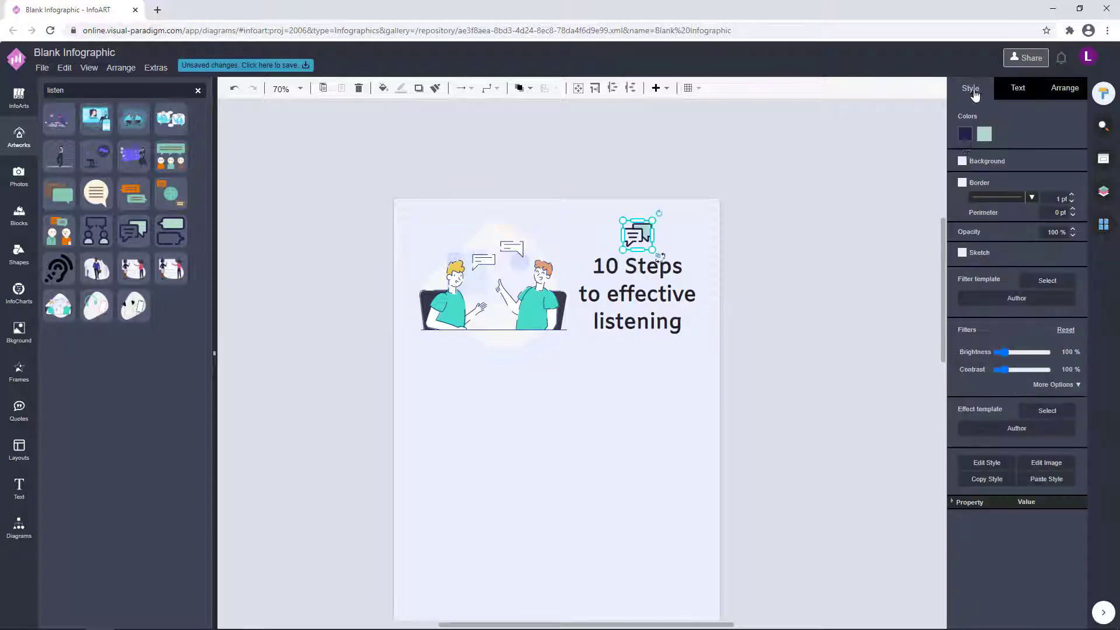
{"action": "left_click", "coordinate": [966, 134]}
{"action": "left_click", "coordinate": [988, 252]}
{"action": "left_click", "coordinate": [1079, 401]}
{"action": "left_click", "coordinate": [984, 135]}
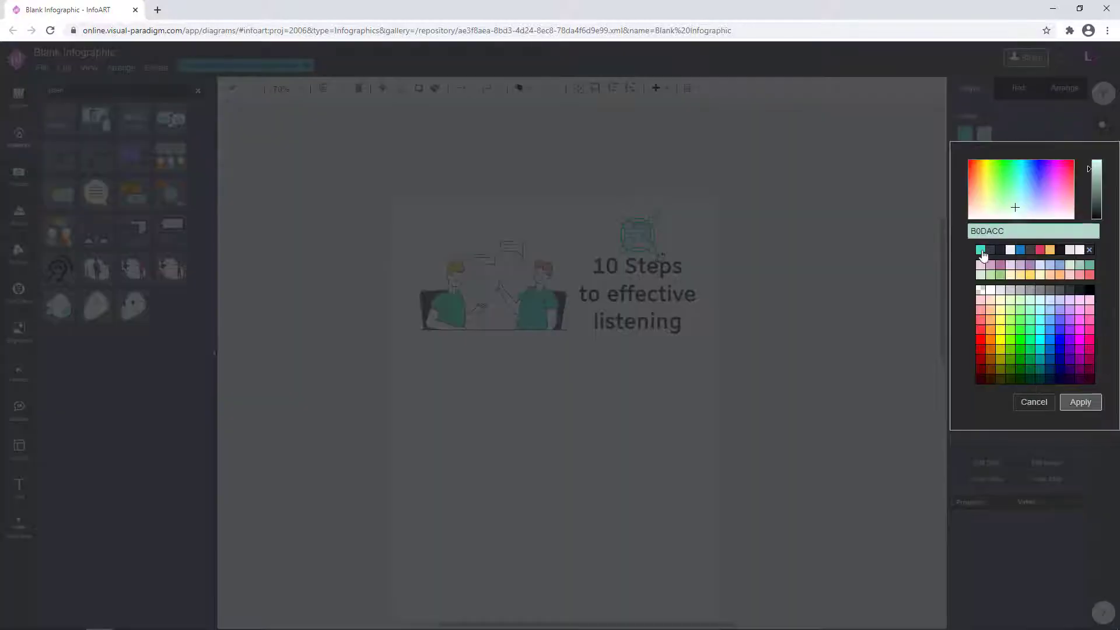
{"action": "left_click", "coordinate": [983, 252]}
{"action": "left_click", "coordinate": [1080, 401]}
{"action": "left_click", "coordinate": [966, 136]}
{"action": "left_click", "coordinate": [992, 252]}
{"action": "left_click", "coordinate": [1080, 401]}
{"action": "left_click", "coordinate": [776, 207]}
Lighten the background circle color of the header illustration.
{"action": "scroll", "coordinate": [650, 249], "scroll_direction": "down", "scroll_amount": 3}
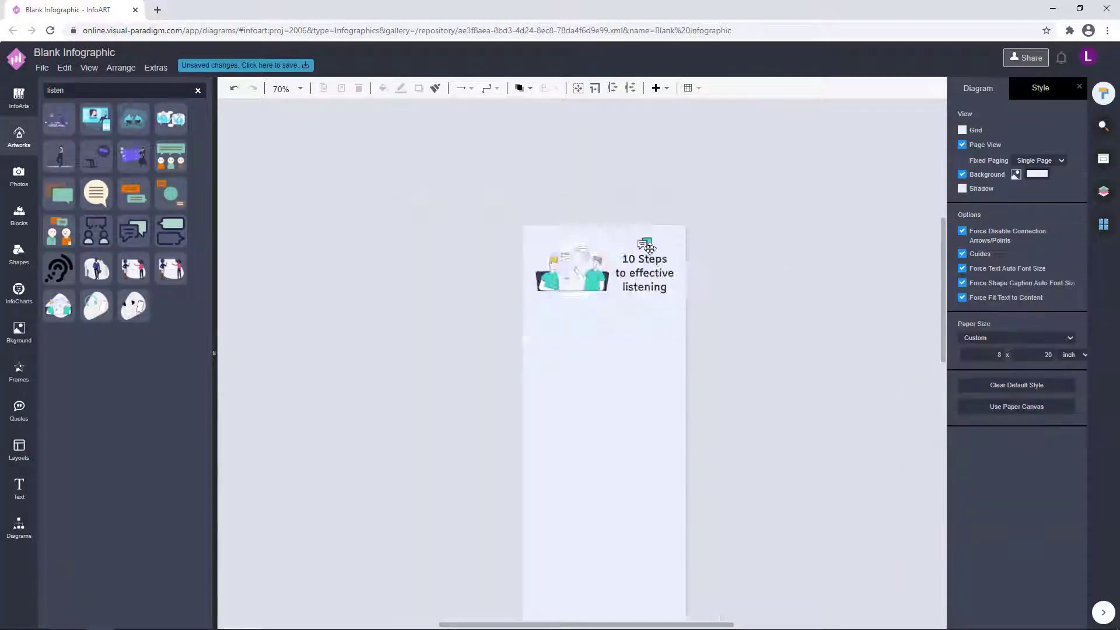
{"action": "scroll", "coordinate": [650, 249], "scroll_direction": "up", "scroll_amount": 5}
{"action": "left_click", "coordinate": [647, 247]}
{"action": "left_click", "coordinate": [780, 230]}
{"action": "scroll", "coordinate": [817, 248], "scroll_direction": "down", "scroll_amount": 5}
{"action": "left_click_drag", "start_coordinate": [700, 254], "coordinate": [493, 146]}
{"action": "left_click", "coordinate": [548, 182]}
{"action": "left_click", "coordinate": [966, 136]}
{"action": "left_click", "coordinate": [1092, 163]}
{"action": "left_click", "coordinate": [1080, 401]}
{"action": "left_click", "coordinate": [795, 235]}
{"action": "left_click", "coordinate": [750, 197]}
Browse the Columns InfoArt templates and preview layouts that can hold ten items.
{"action": "left_click", "coordinate": [344, 136]}
{"action": "left_click", "coordinate": [4, 106]}
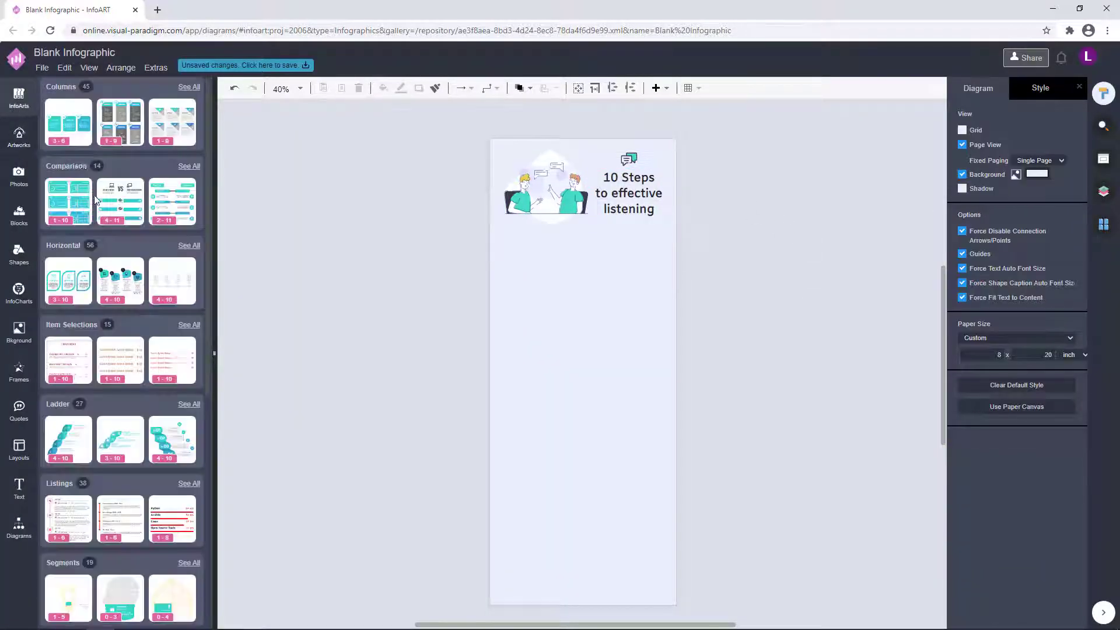
{"action": "left_click", "coordinate": [60, 86]}
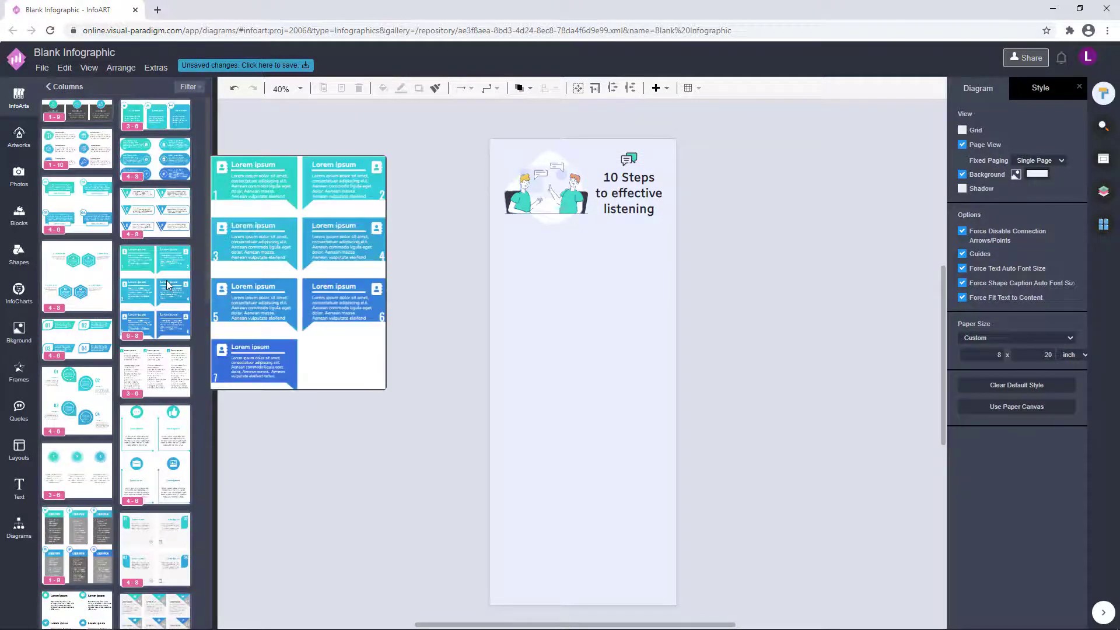
{"action": "scroll", "coordinate": [117, 362], "scroll_direction": "down", "scroll_amount": 10}
{"action": "mouse_move", "coordinate": [87, 457]}
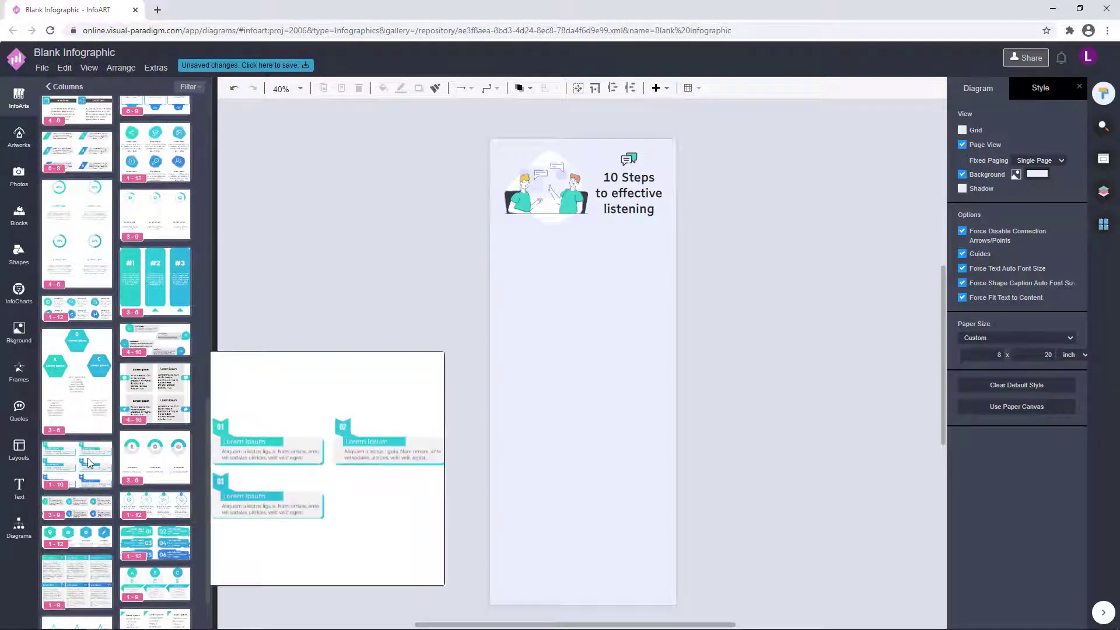
{"action": "scroll", "coordinate": [144, 585], "scroll_direction": "down", "scroll_amount": 1}
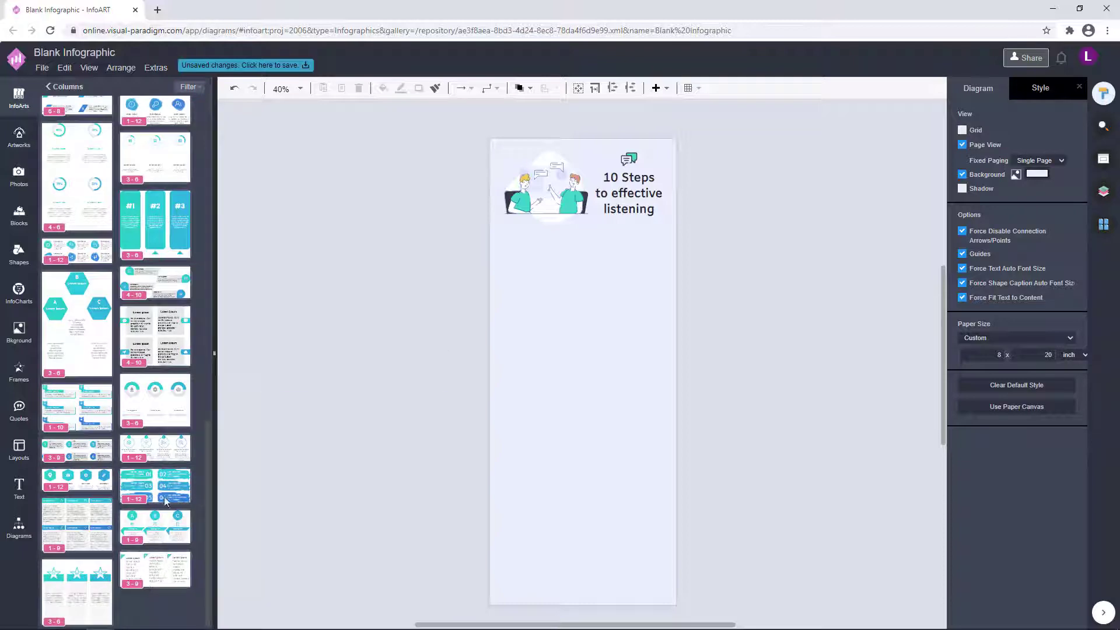
{"action": "mouse_move", "coordinate": [164, 352]}
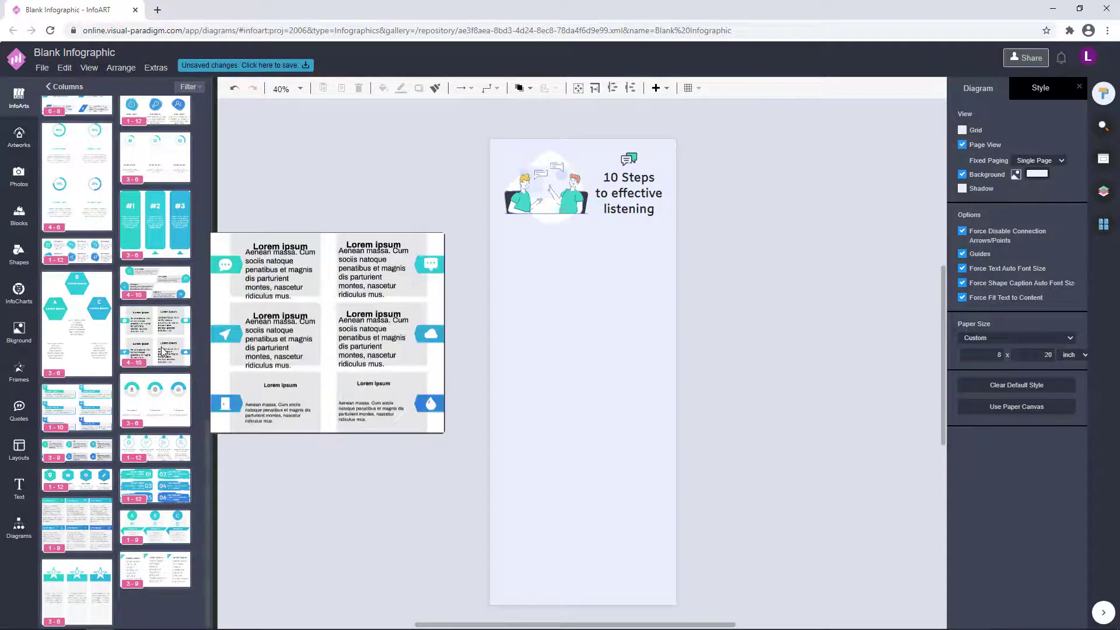
{"action": "scroll", "coordinate": [167, 344], "scroll_direction": "up", "scroll_amount": 8}
{"action": "mouse_move", "coordinate": [173, 311]}
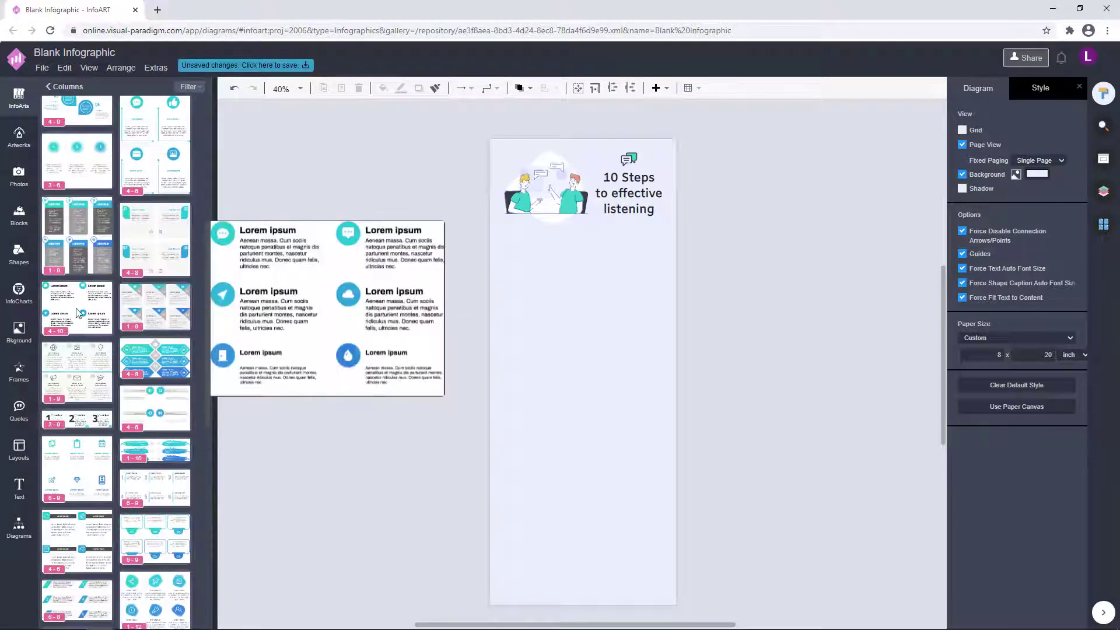
{"action": "scroll", "coordinate": [77, 268], "scroll_direction": "up", "scroll_amount": 5}
{"action": "mouse_move", "coordinate": [74, 156]}
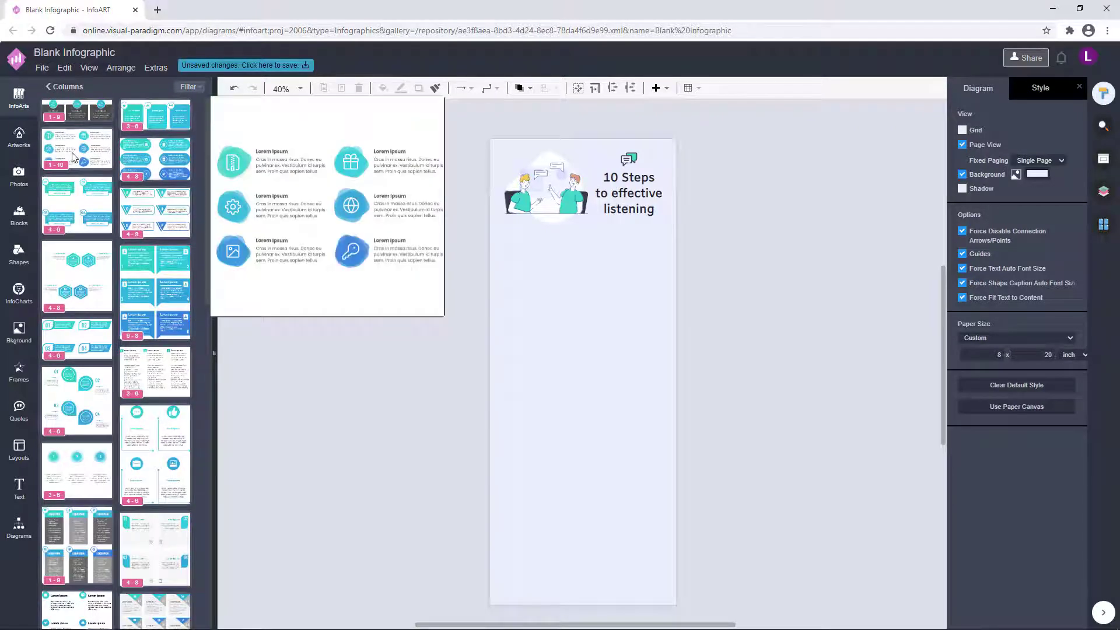
Try the numbered staircase InfoArt from the Ladder category below the header and delete it.
{"action": "left_click", "coordinate": [48, 87]}
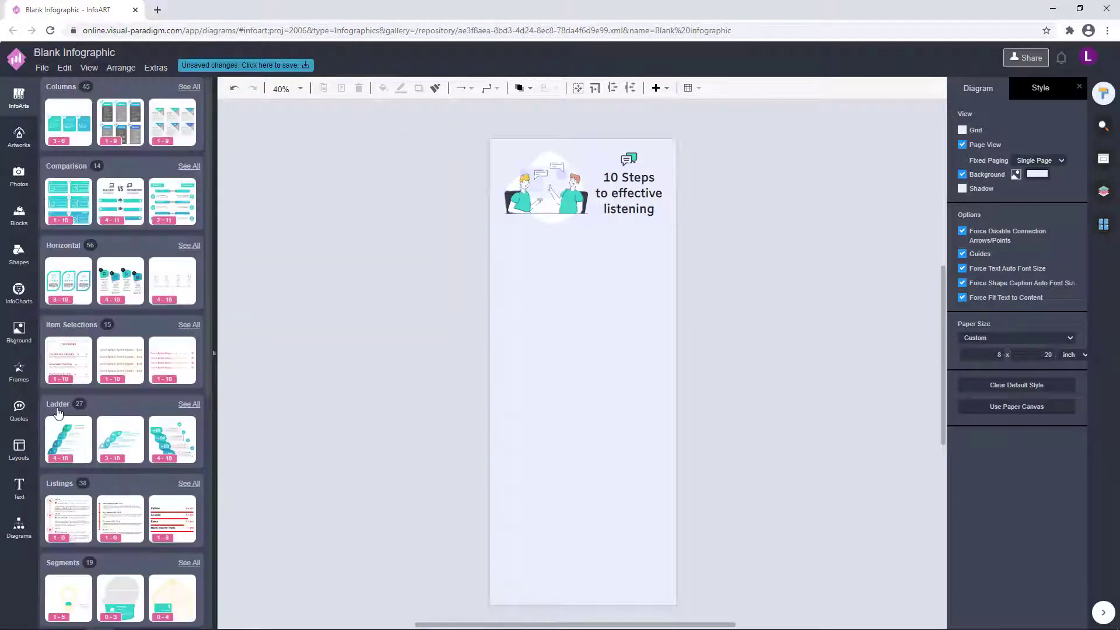
{"action": "left_click", "coordinate": [57, 407]}
{"action": "mouse_move", "coordinate": [82, 174]}
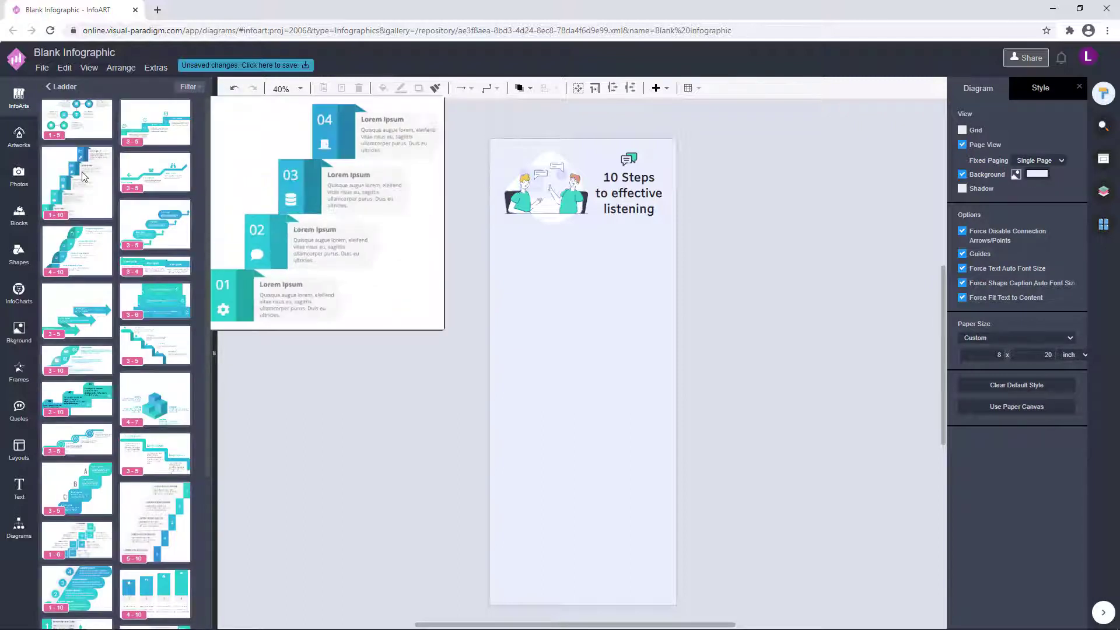
{"action": "left_click_drag", "start_coordinate": [82, 174], "coordinate": [508, 296]}
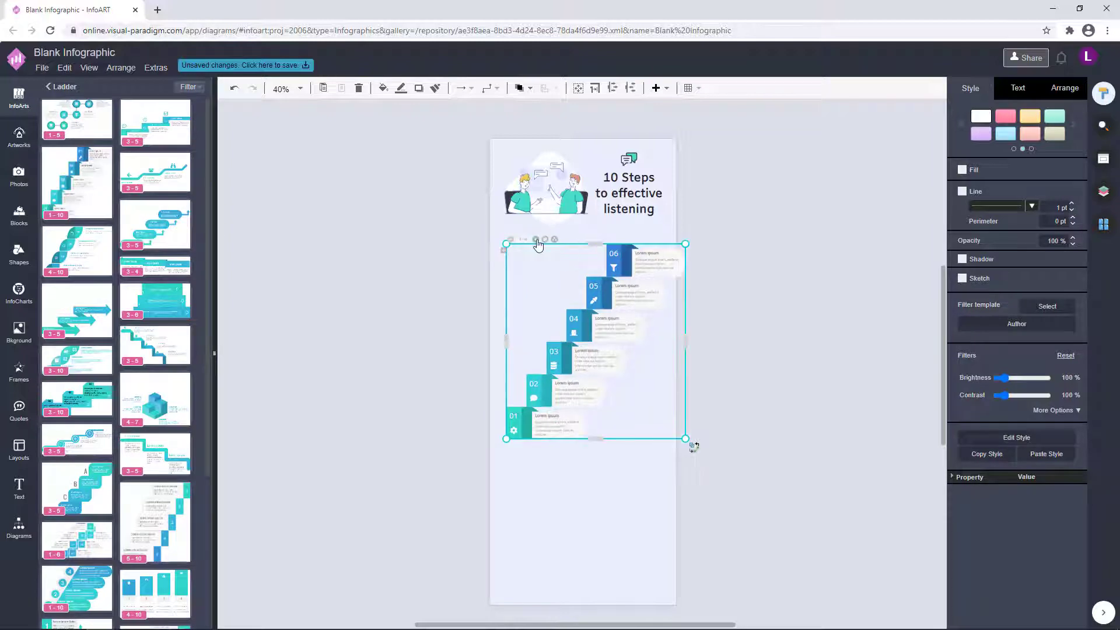
{"action": "key", "text": "Delete"}
Try the numbered ribbon list InfoArt from the Vertical category below the header, enlarged to nearly the page width.
{"action": "left_click", "coordinate": [49, 89]}
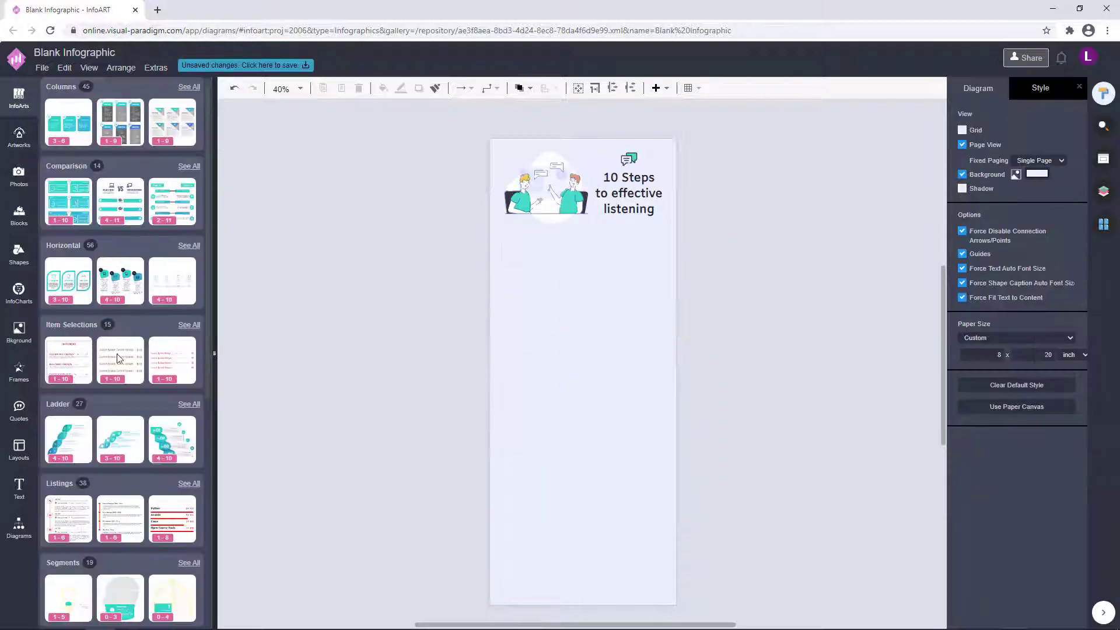
{"action": "scroll", "coordinate": [86, 465], "scroll_direction": "down", "scroll_amount": 7}
{"action": "left_click", "coordinate": [69, 570]}
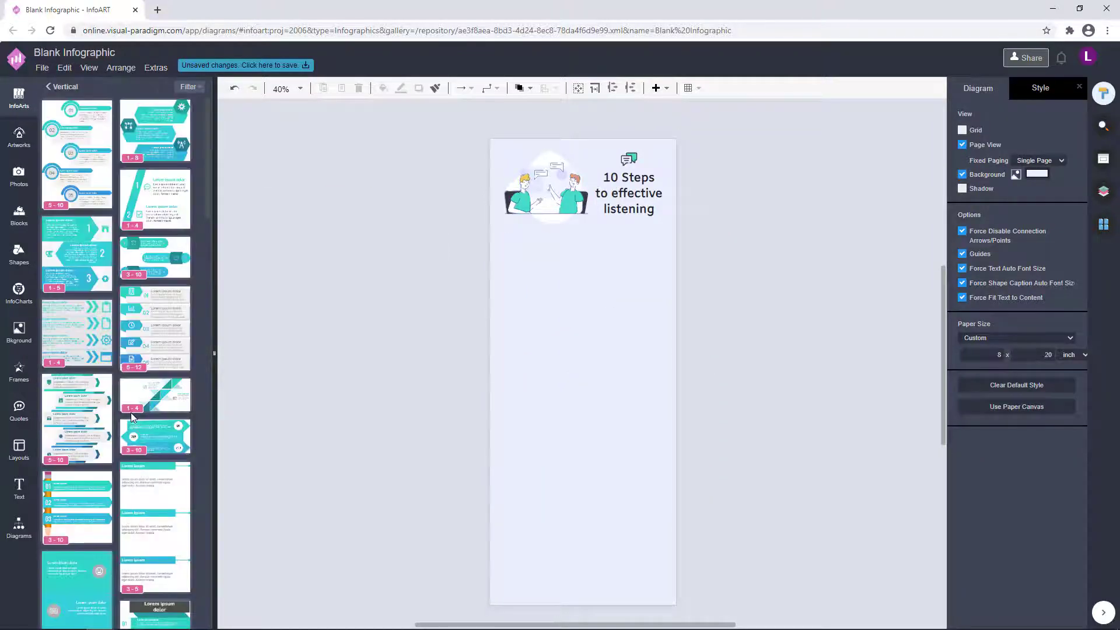
{"action": "scroll", "coordinate": [131, 363], "scroll_direction": "down", "scroll_amount": 2}
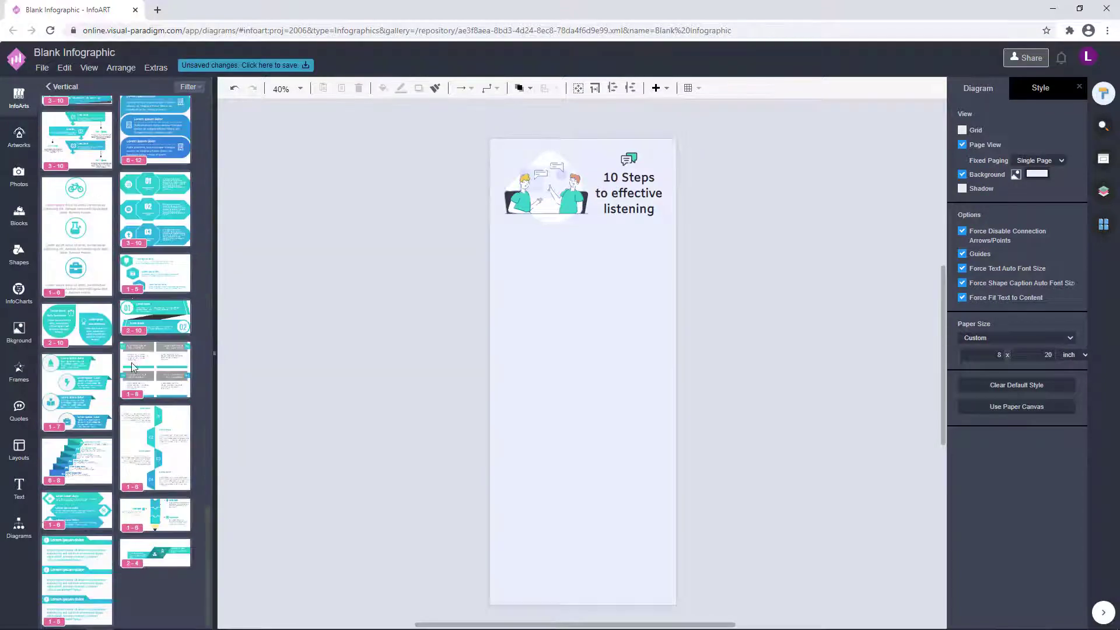
{"action": "scroll", "coordinate": [123, 442], "scroll_direction": "down", "scroll_amount": 2}
{"action": "scroll", "coordinate": [122, 441], "scroll_direction": "down", "scroll_amount": 4}
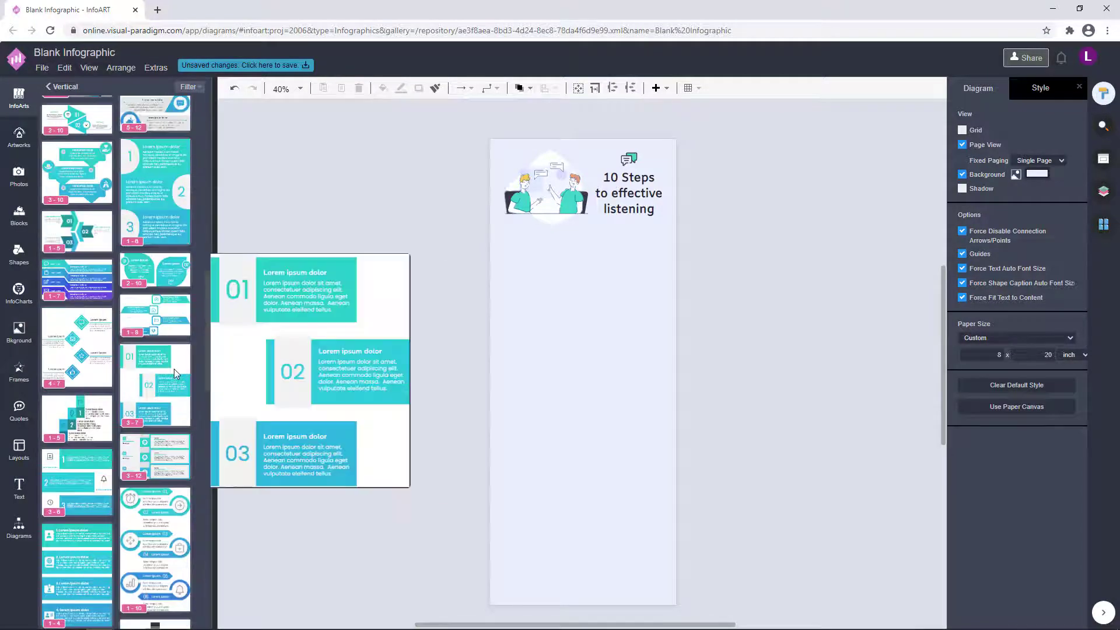
{"action": "left_click_drag", "start_coordinate": [158, 326], "coordinate": [506, 247]}
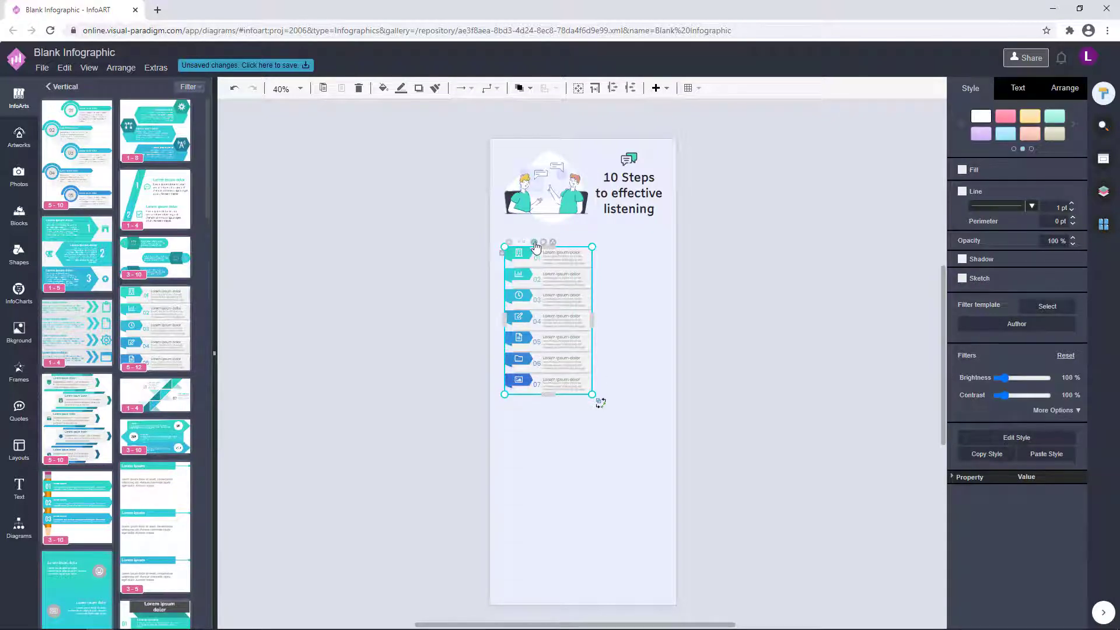
{"action": "left_click_drag", "start_coordinate": [593, 436], "coordinate": [664, 593]}
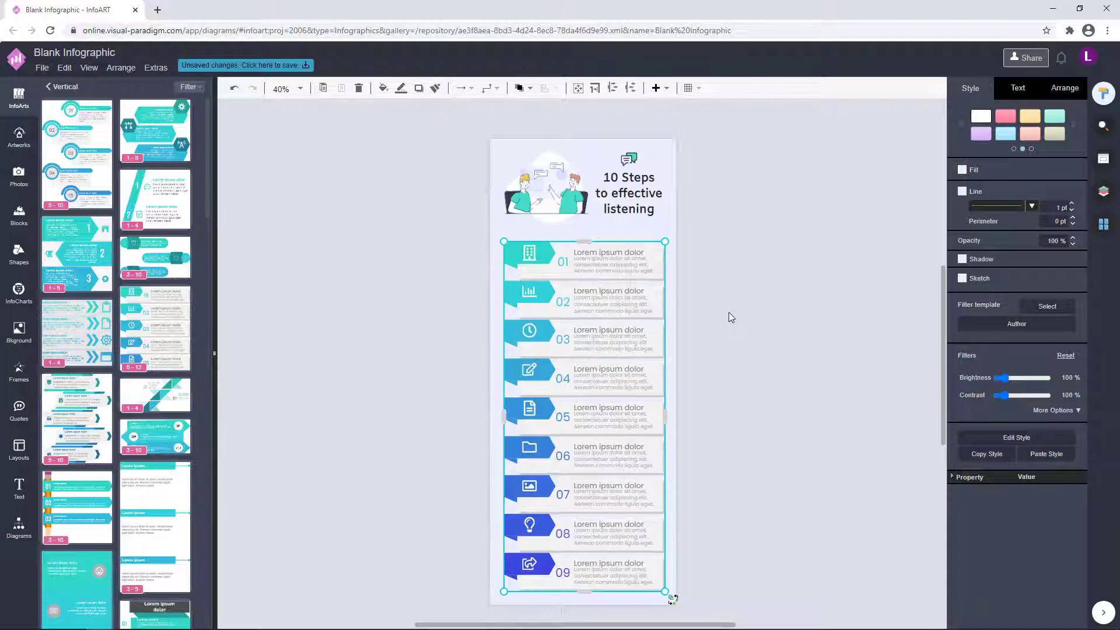
Scale the ten-item ribbon list to fit the page height, reposition it and delete it.
{"action": "scroll", "coordinate": [730, 359], "scroll_direction": "down", "scroll_amount": 4}
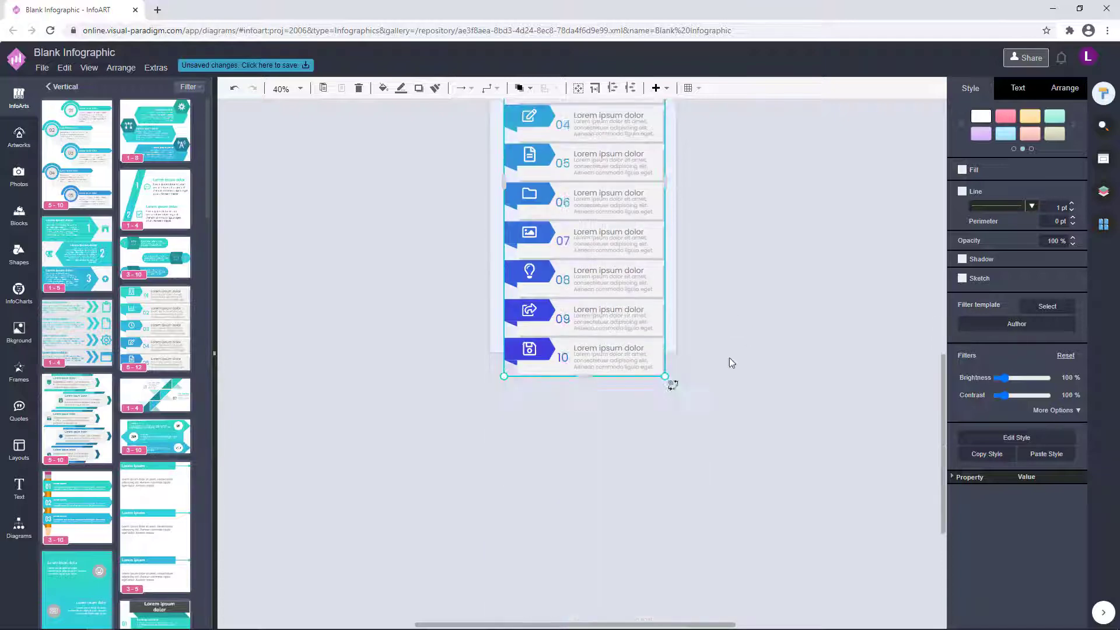
{"action": "scroll", "coordinate": [757, 241], "scroll_direction": "up", "scroll_amount": 4}
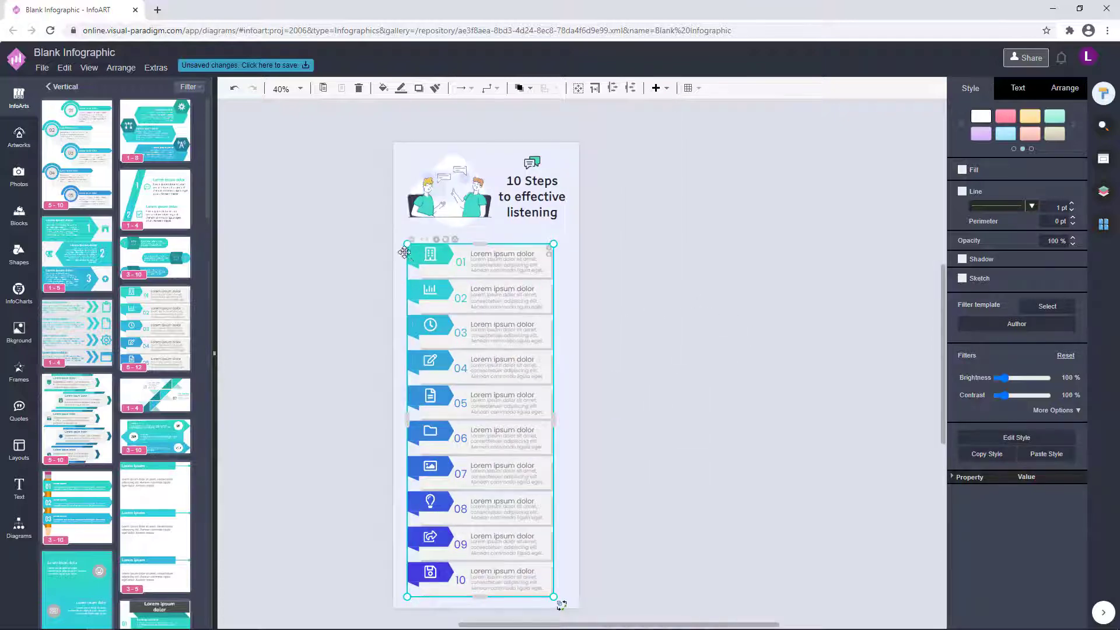
{"action": "left_click_drag", "start_coordinate": [424, 255], "coordinate": [431, 252]}
{"action": "left_click", "coordinate": [699, 224]}
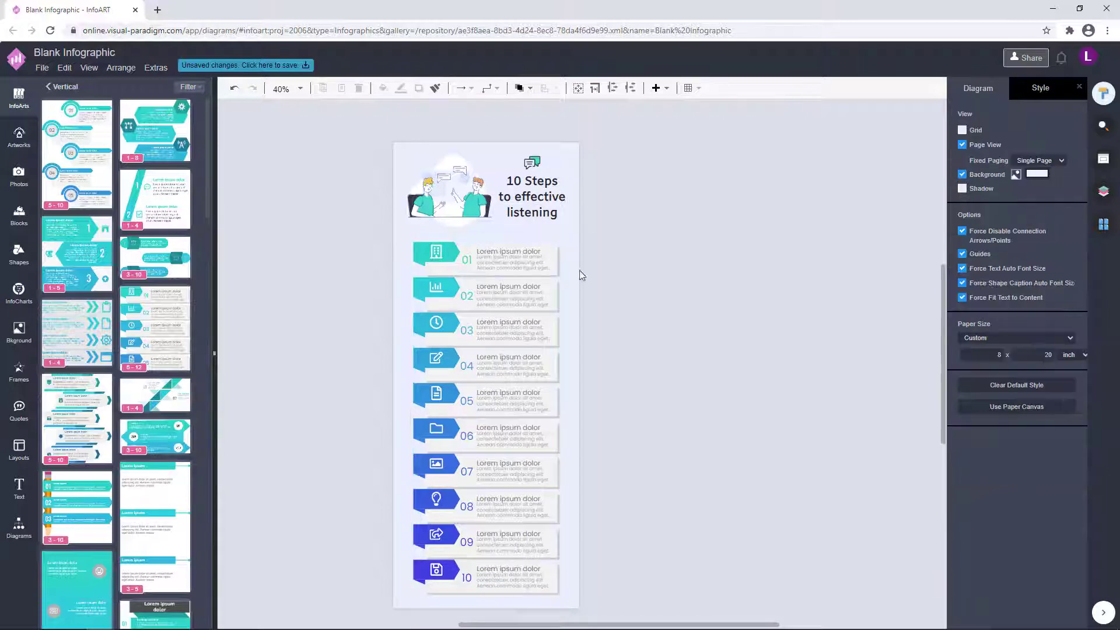
{"action": "left_click", "coordinate": [413, 248]}
{"action": "key", "text": "Delete"}
Insert the two-column round-icon InfoArt from the Columns category below the header, with ten items and scaled within the page width.
{"action": "left_click", "coordinate": [61, 88]}
{"action": "scroll", "coordinate": [119, 135], "scroll_direction": "up", "scroll_amount": 7}
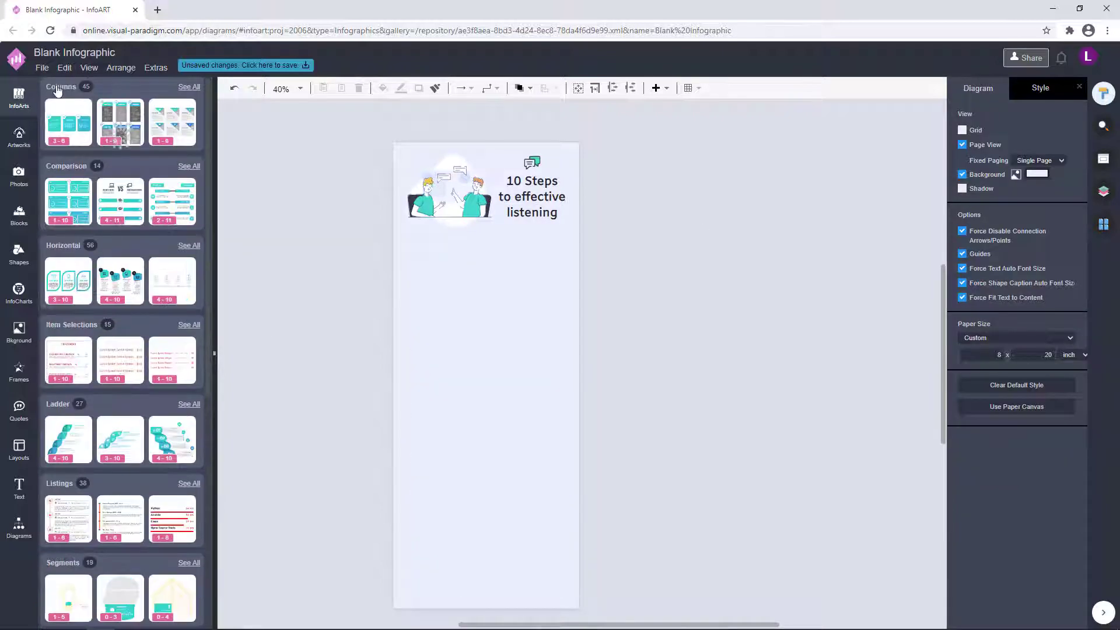
{"action": "left_click", "coordinate": [58, 88]}
{"action": "scroll", "coordinate": [105, 429], "scroll_direction": "down", "scroll_amount": 2}
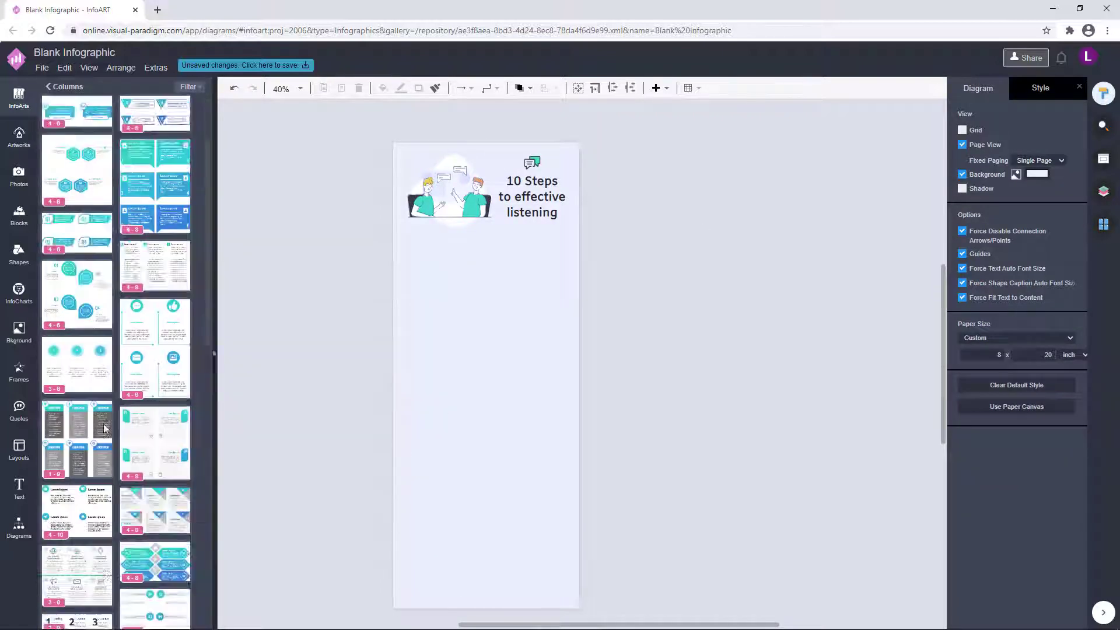
{"action": "scroll", "coordinate": [103, 423], "scroll_direction": "up", "scroll_amount": 2}
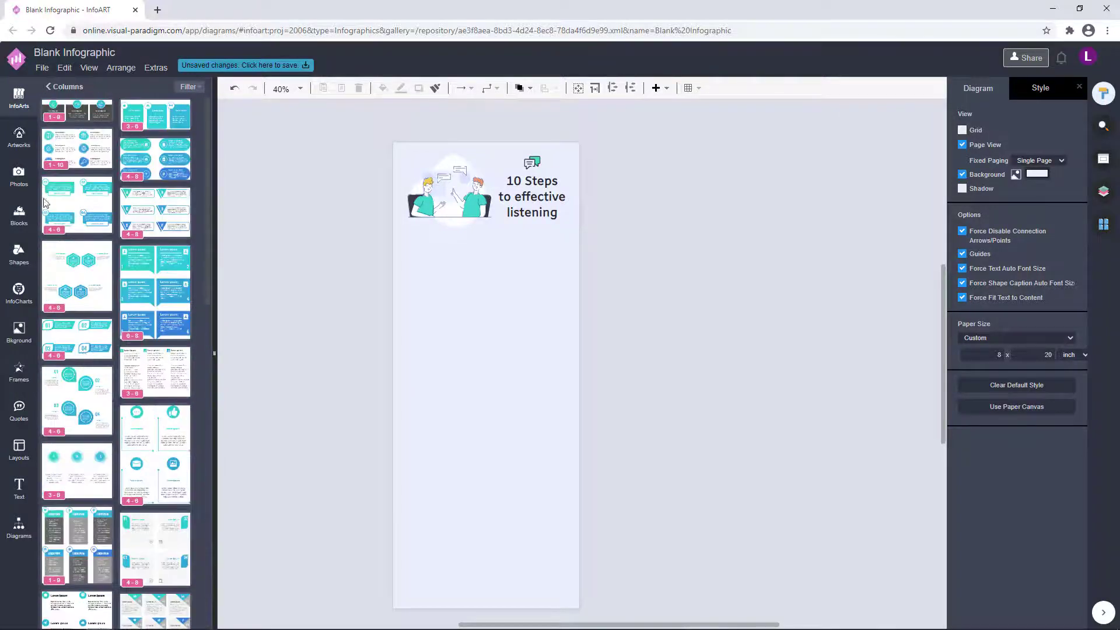
{"action": "left_click_drag", "start_coordinate": [71, 150], "coordinate": [400, 238]}
{"action": "left_click", "coordinate": [430, 234]}
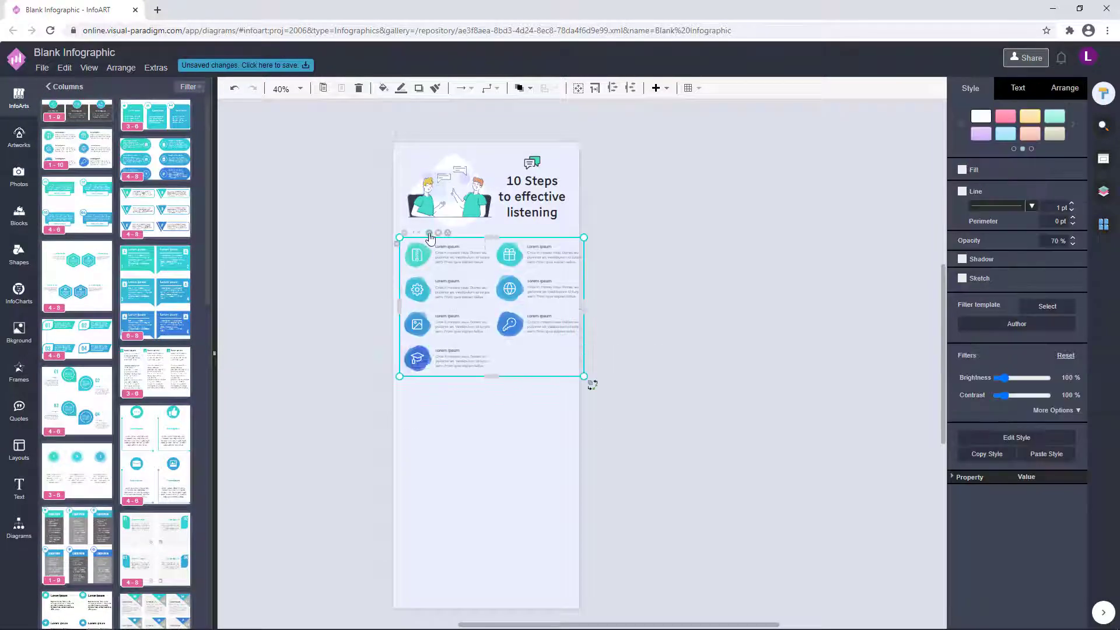
{"action": "left_click", "coordinate": [430, 235]}
{"action": "left_click_drag", "start_coordinate": [584, 412], "coordinate": [570, 399]}
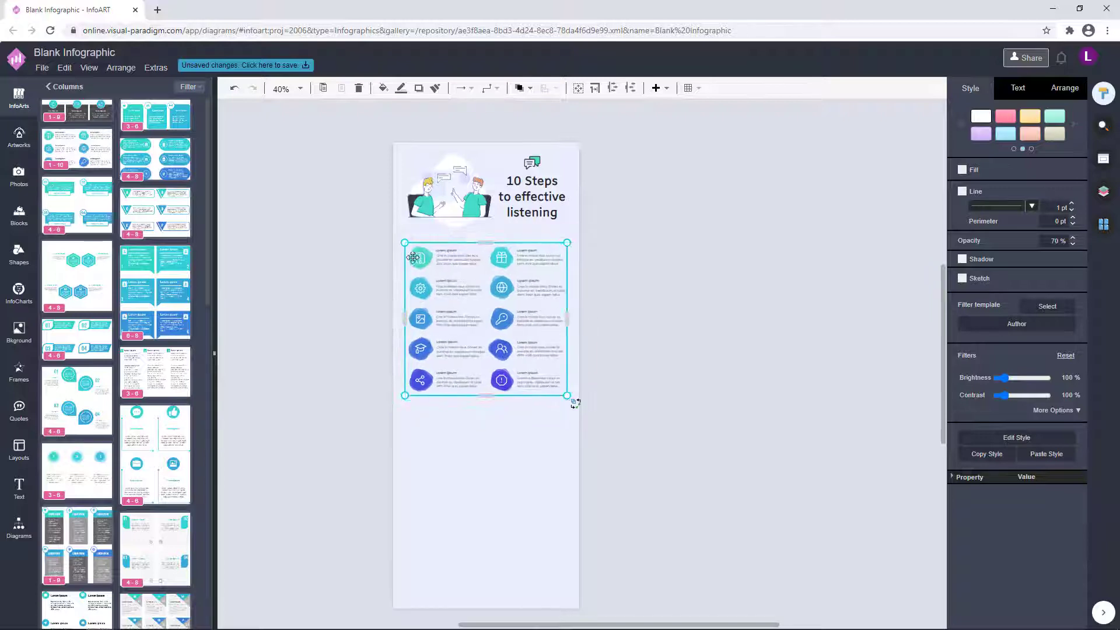
Align the ten-item InfoArt beneath the header illustration and title.
{"action": "left_click", "coordinate": [403, 231]}
{"action": "scroll", "coordinate": [408, 232], "scroll_direction": "up", "scroll_amount": 4}
{"action": "left_click", "coordinate": [433, 287]}
{"action": "left_click_drag", "start_coordinate": [396, 262], "coordinate": [398, 253]}
{"action": "left_click", "coordinate": [825, 283]}
{"action": "scroll", "coordinate": [825, 283], "scroll_direction": "down", "scroll_amount": 2}
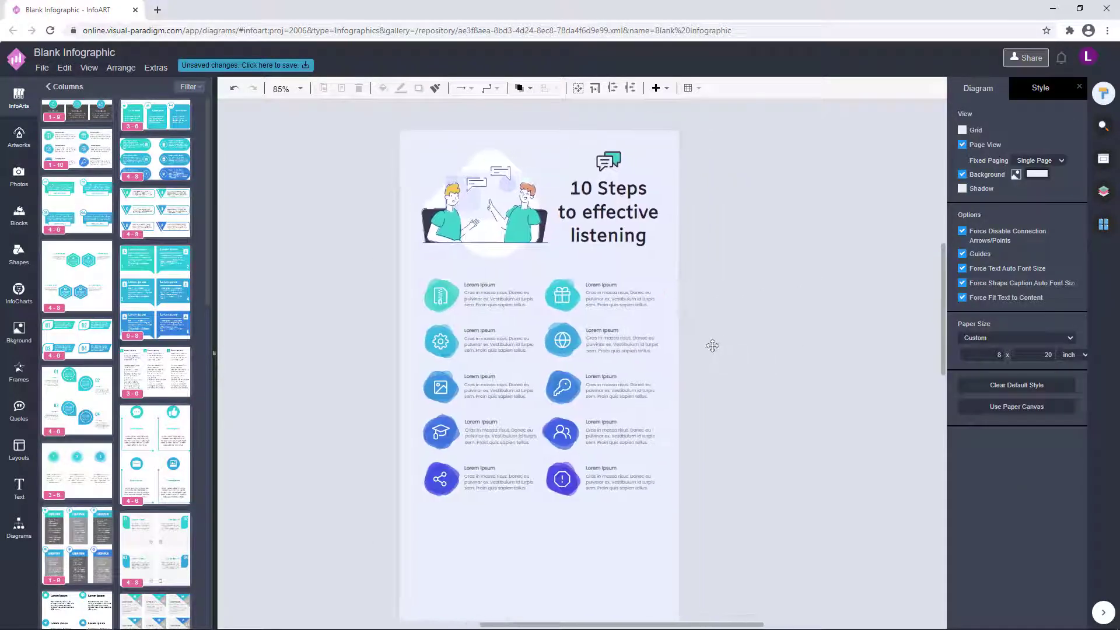
Change the first item's heading to "Step 1" and copy that text.
{"action": "left_click", "coordinate": [473, 284]}
{"action": "scroll", "coordinate": [496, 285], "scroll_direction": "up", "scroll_amount": 3}
{"action": "double_click", "coordinate": [503, 284]}
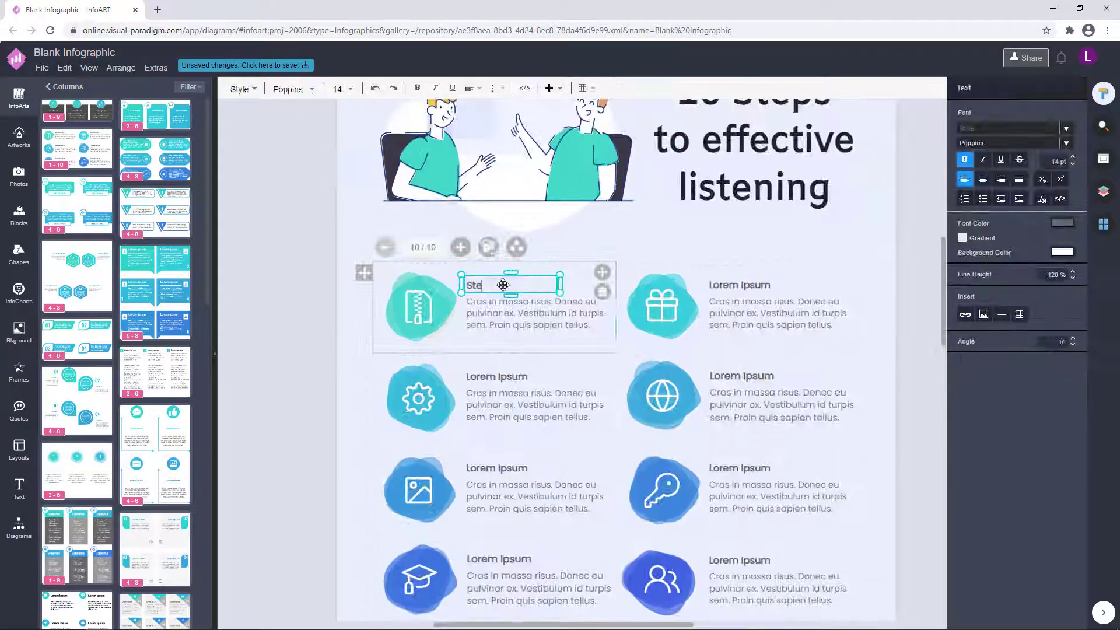
{"action": "double_click", "coordinate": [479, 287]}
{"action": "key", "text": "ctrl+c"}
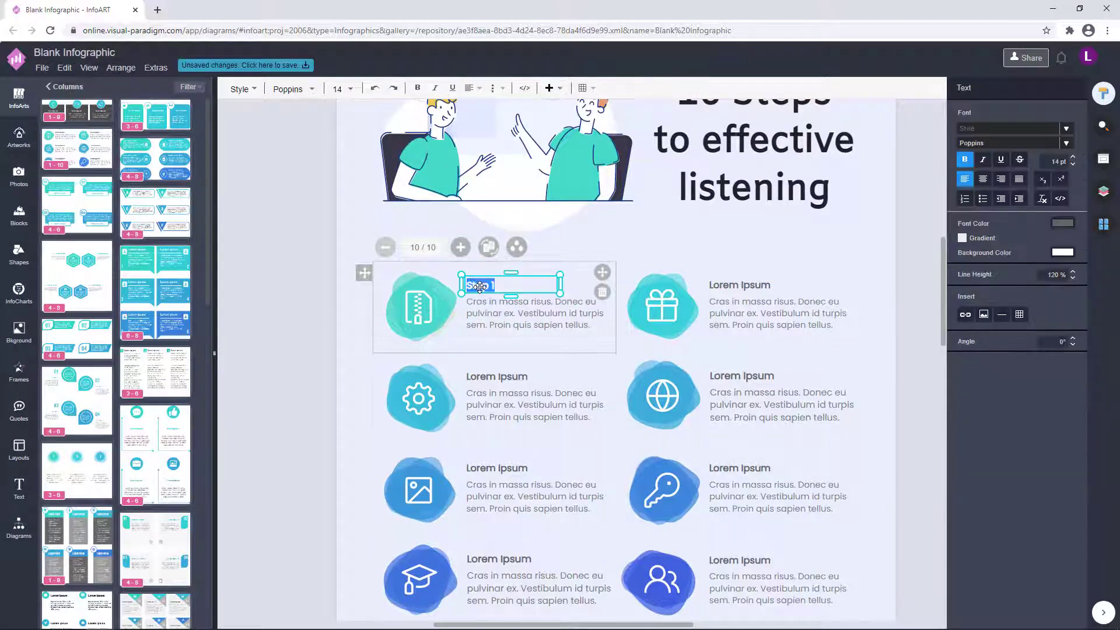
Change the headings of the four items below Step 1 to "Step 2", "Step 3", "Step 4" and "Step 5".
{"action": "double_click", "coordinate": [489, 375]}
{"action": "key", "text": "ctrl+v"}
{"action": "double_click", "coordinate": [500, 468]}
{"action": "key", "text": "ctrl+v"}
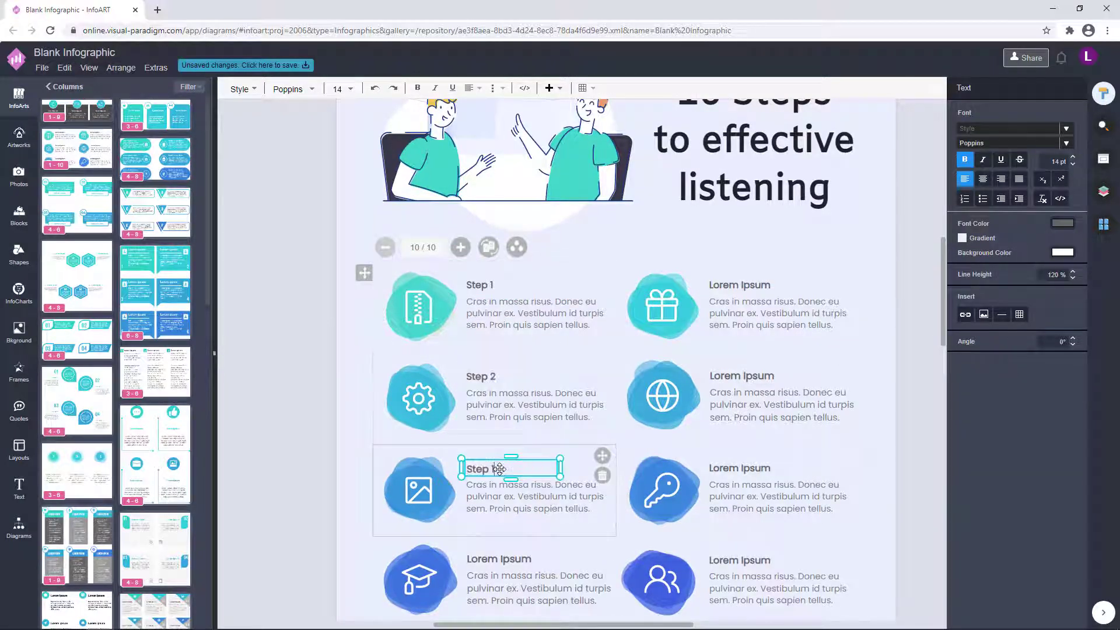
{"action": "scroll", "coordinate": [495, 560], "scroll_direction": "down", "scroll_amount": 5}
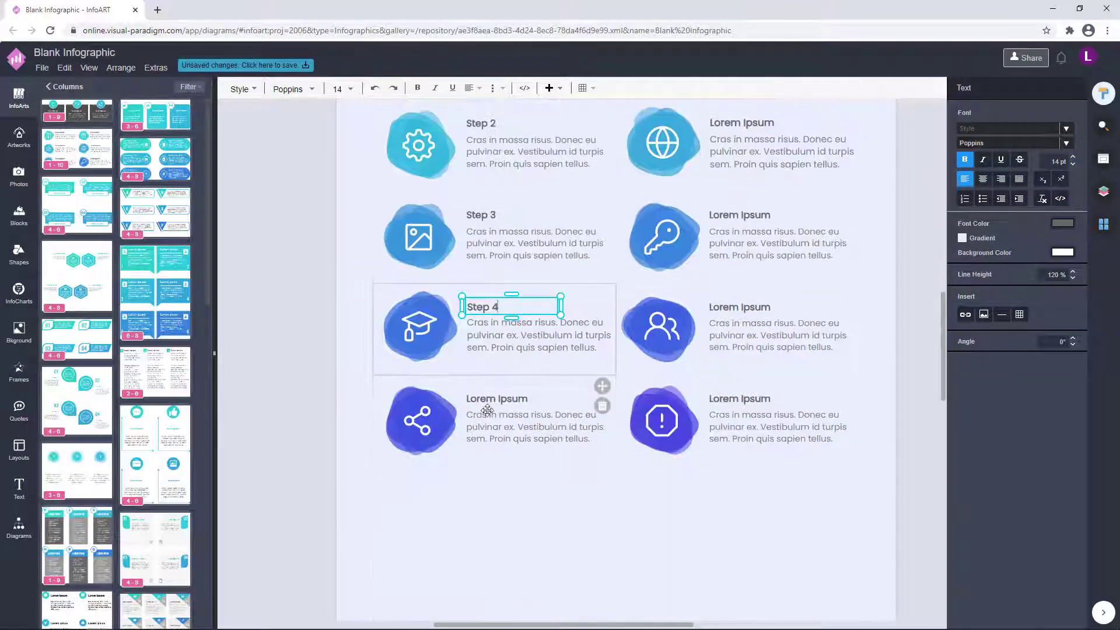
{"action": "double_click", "coordinate": [493, 399]}
{"action": "left_click", "coordinate": [921, 256]}
Change the second column's first three headings to "Step 6", "Step 7" and "Step 8".
{"action": "scroll", "coordinate": [921, 257], "scroll_direction": "up", "scroll_amount": 4}
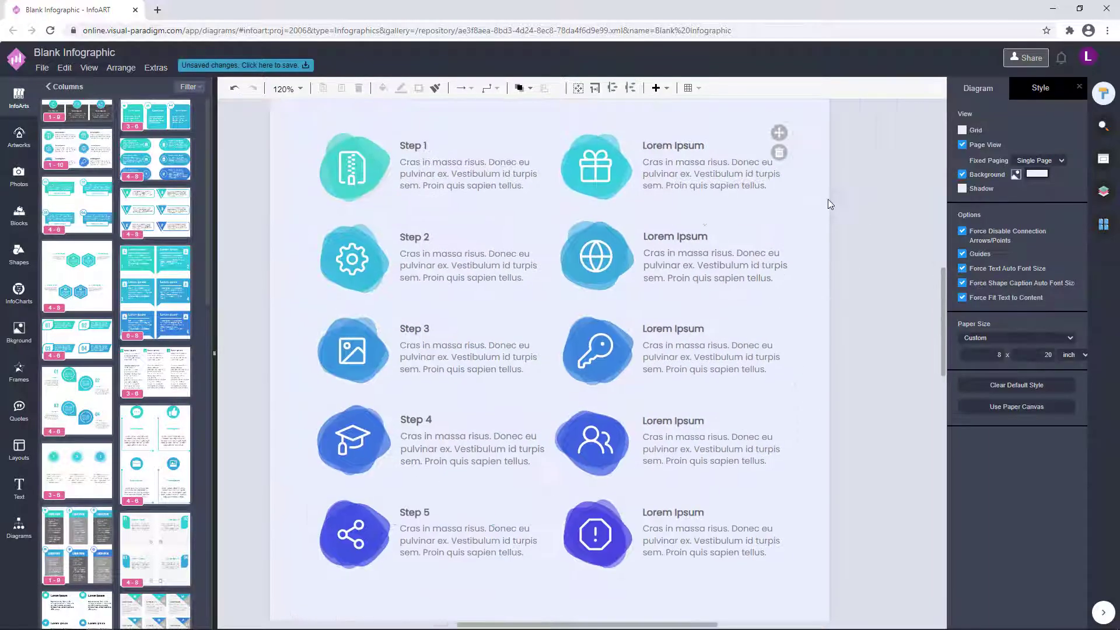
{"action": "double_click", "coordinate": [631, 248]}
{"action": "double_click", "coordinate": [642, 339]}
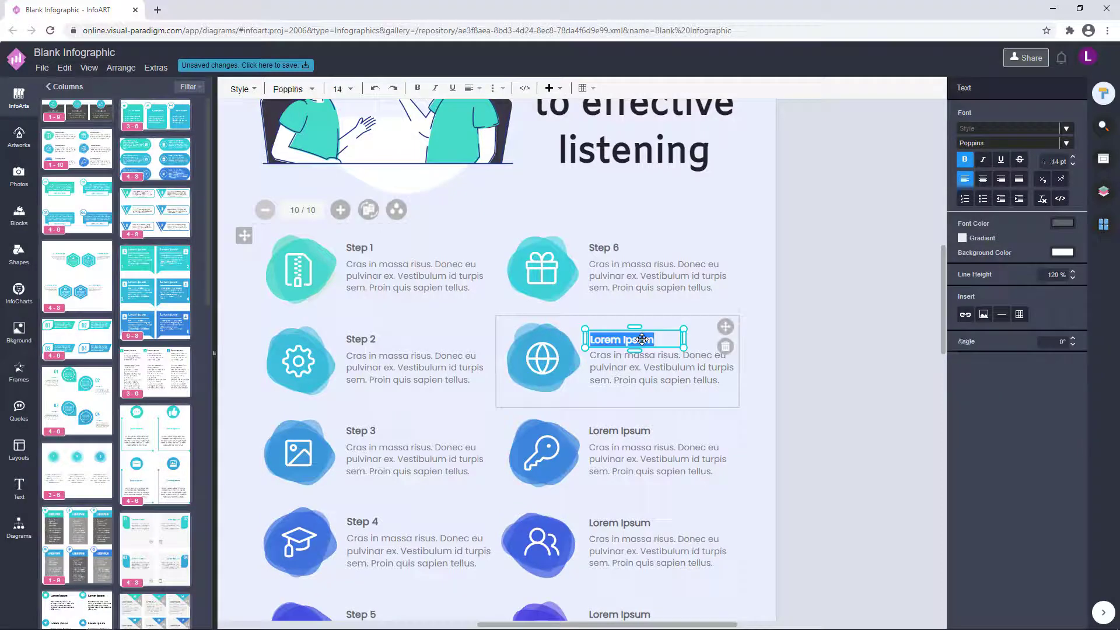
{"action": "type", "text": "Step 7"}
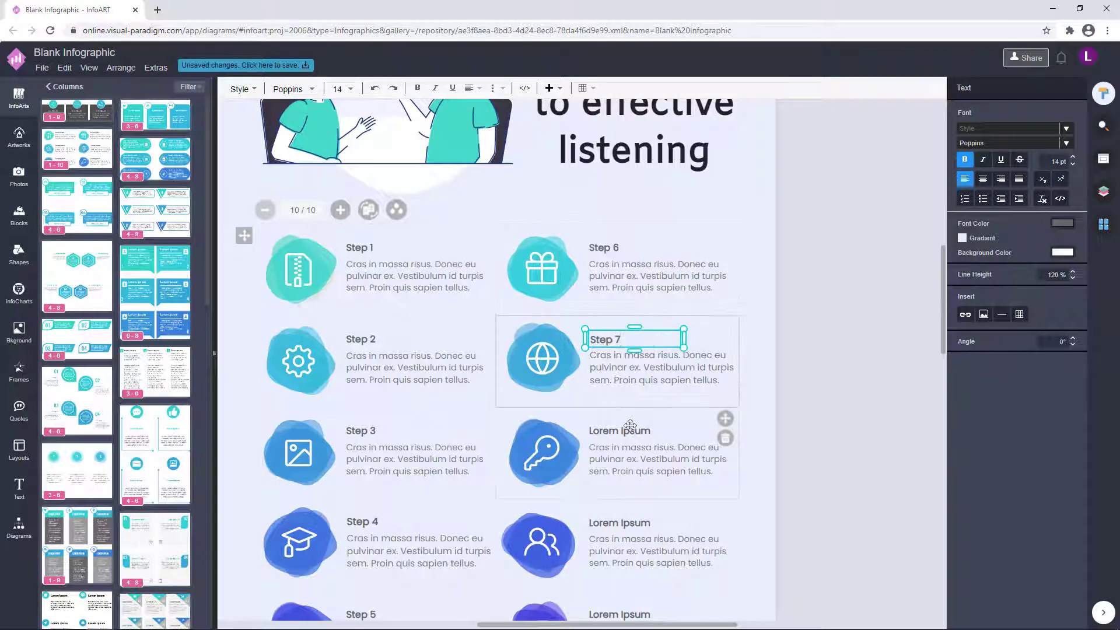
{"action": "double_click", "coordinate": [630, 430]}
{"action": "type", "text": "Step 8"}
Change the last two headings of the second column to "Step 9" and "Step 10".
{"action": "double_click", "coordinate": [627, 518]}
{"action": "type", "text": "Step 6"}
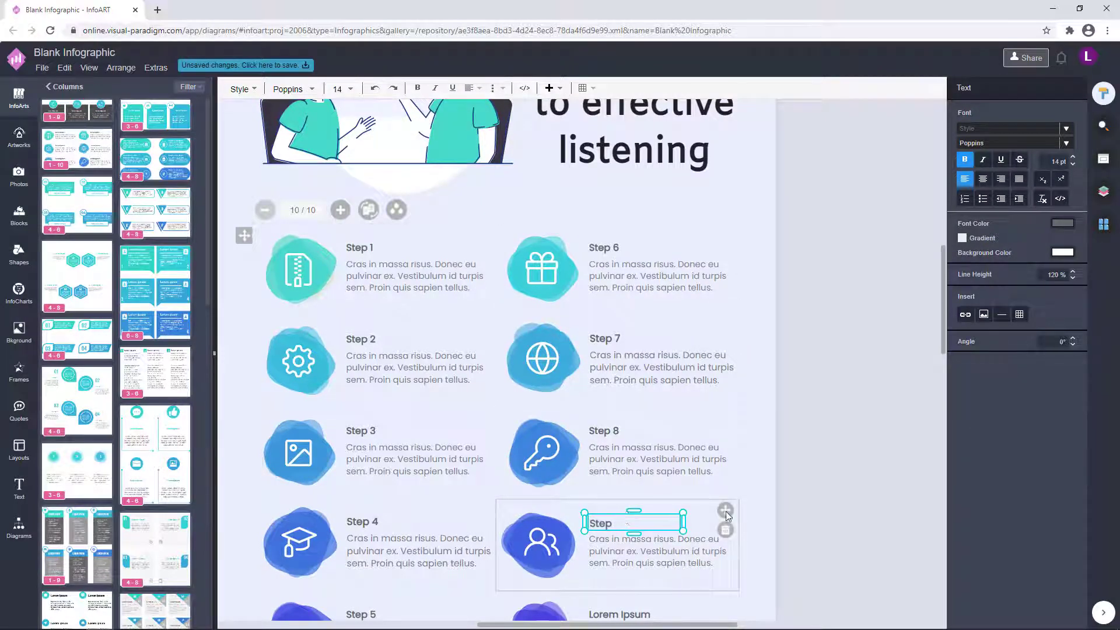
{"action": "type", "text": "9"}
{"action": "scroll", "coordinate": [671, 485], "scroll_direction": "down", "scroll_amount": 3}
{"action": "double_click", "coordinate": [640, 459]}
{"action": "type", "text": "Step 1"}
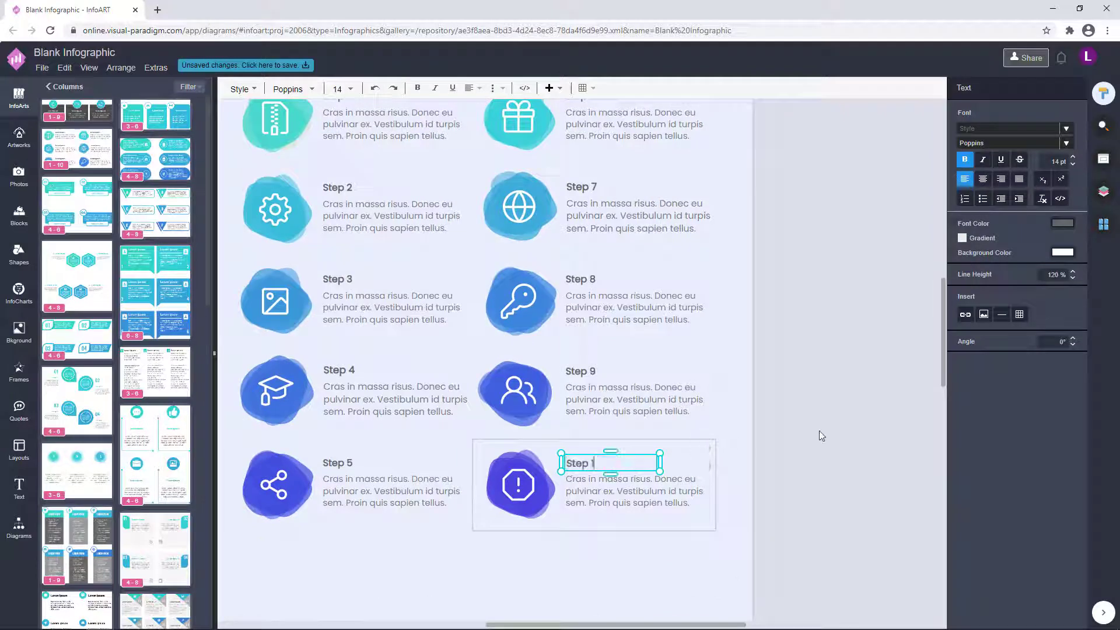
{"action": "type", "text": "0"}
{"action": "left_click", "coordinate": [819, 430]}
Check the colours of the speech-bubble icon above the title and reapply its existing colour.
{"action": "scroll", "coordinate": [819, 430], "scroll_direction": "down", "scroll_amount": 3}
{"action": "left_click_drag", "start_coordinate": [820, 431], "coordinate": [772, 499]}
{"action": "left_click", "coordinate": [651, 154]}
{"action": "left_click", "coordinate": [985, 134]}
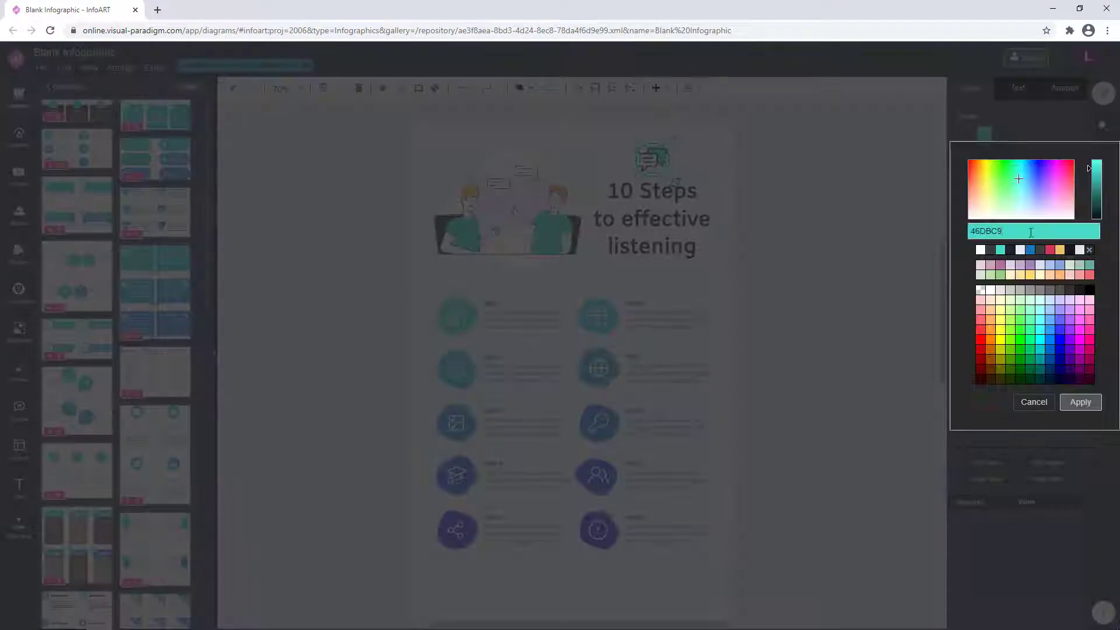
{"action": "left_click", "coordinate": [1034, 402]}
{"action": "left_click", "coordinate": [457, 322]}
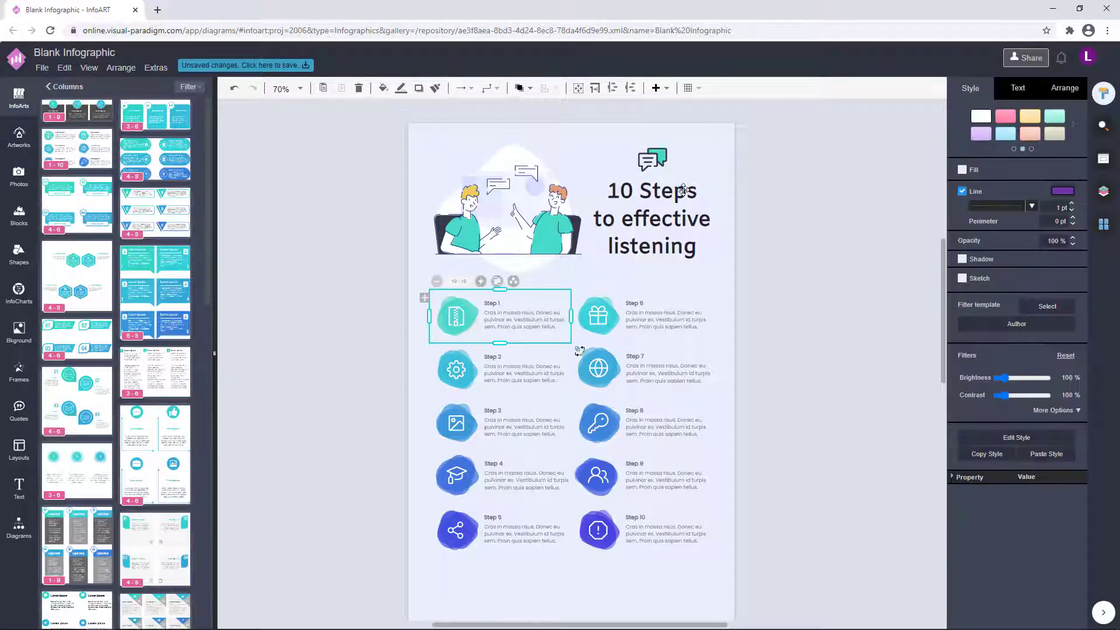
{"action": "left_click", "coordinate": [654, 158]}
{"action": "left_click", "coordinate": [965, 135]}
{"action": "left_click", "coordinate": [1080, 401]}
Duplicate the Muted Violet colour theme for the InfoArt and cut its icon fill down to two colours.
{"action": "left_click", "coordinate": [493, 362]}
{"action": "left_click", "coordinate": [513, 281]}
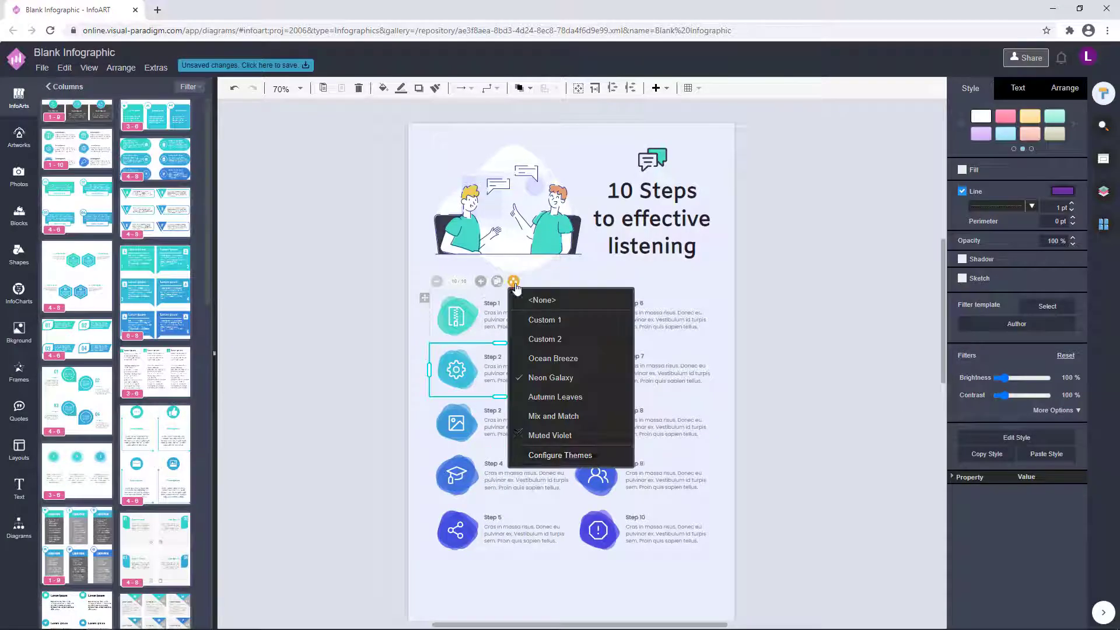
{"action": "left_click", "coordinate": [560, 455]}
{"action": "left_click", "coordinate": [865, 307]}
{"action": "left_click", "coordinate": [1021, 168]}
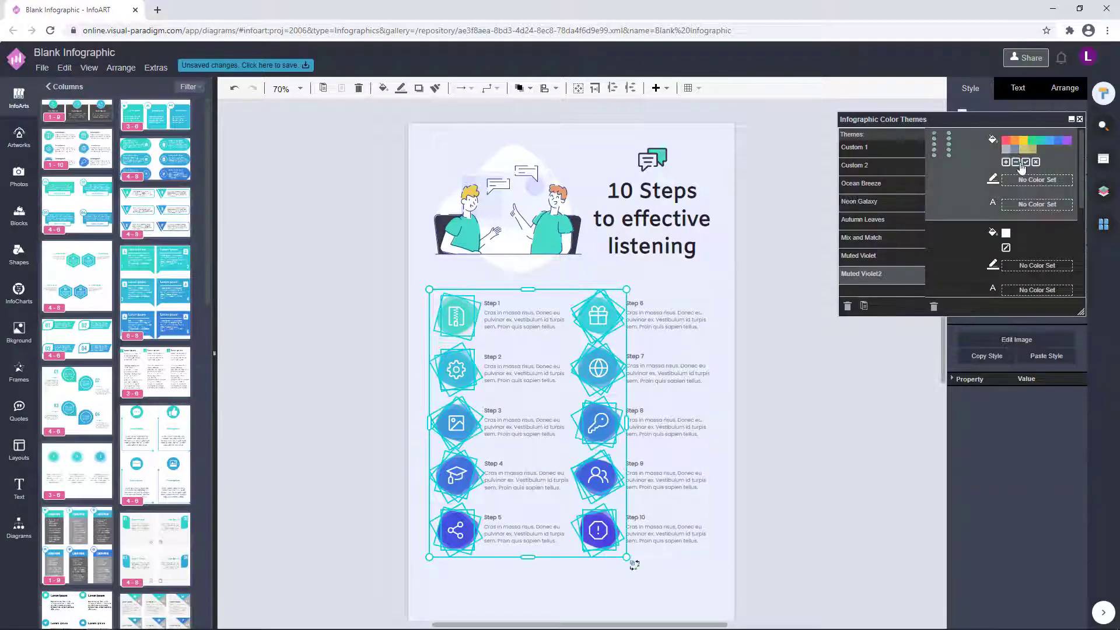
{"action": "left_click", "coordinate": [1018, 166]}
{"action": "left_click", "coordinate": [1017, 158]}
Set the first two icon fill colours of the Muted Violet2 theme to the header's teal.
{"action": "left_click", "coordinate": [1006, 141]}
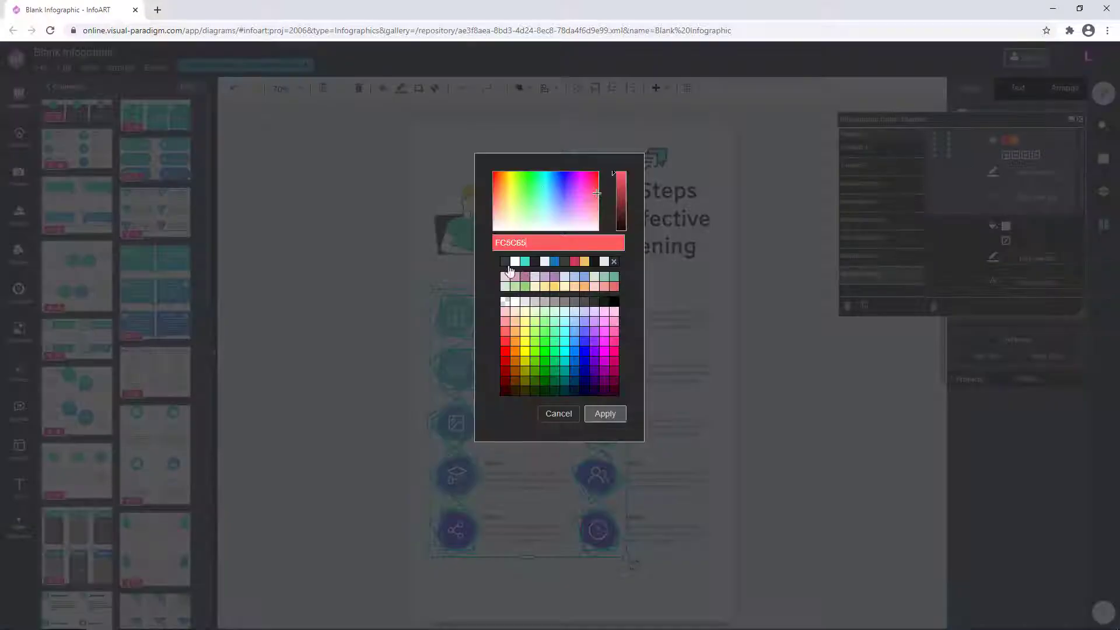
{"action": "left_click", "coordinate": [508, 264]}
{"action": "left_click", "coordinate": [595, 416]}
{"action": "left_click", "coordinate": [1016, 142]}
{"action": "left_click", "coordinate": [506, 264]}
{"action": "left_click", "coordinate": [605, 414]}
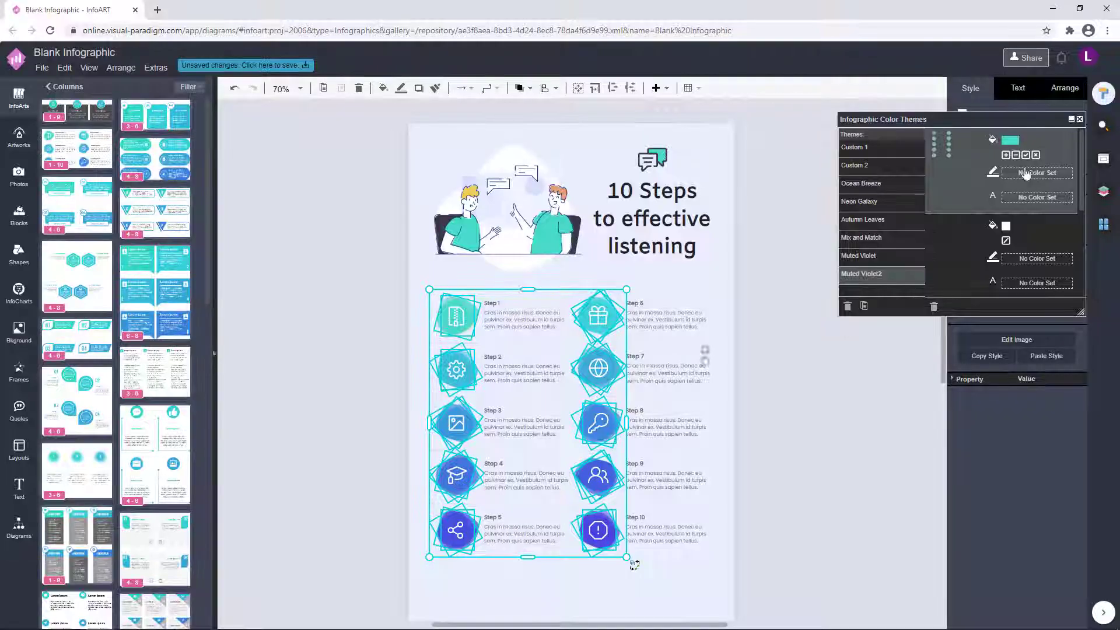
Add two more icon fill colours to the Muted Violet2 theme, both in the header's dark grey.
{"action": "left_click", "coordinate": [1025, 142]}
{"action": "left_click", "coordinate": [522, 263]}
{"action": "left_click", "coordinate": [605, 414]}
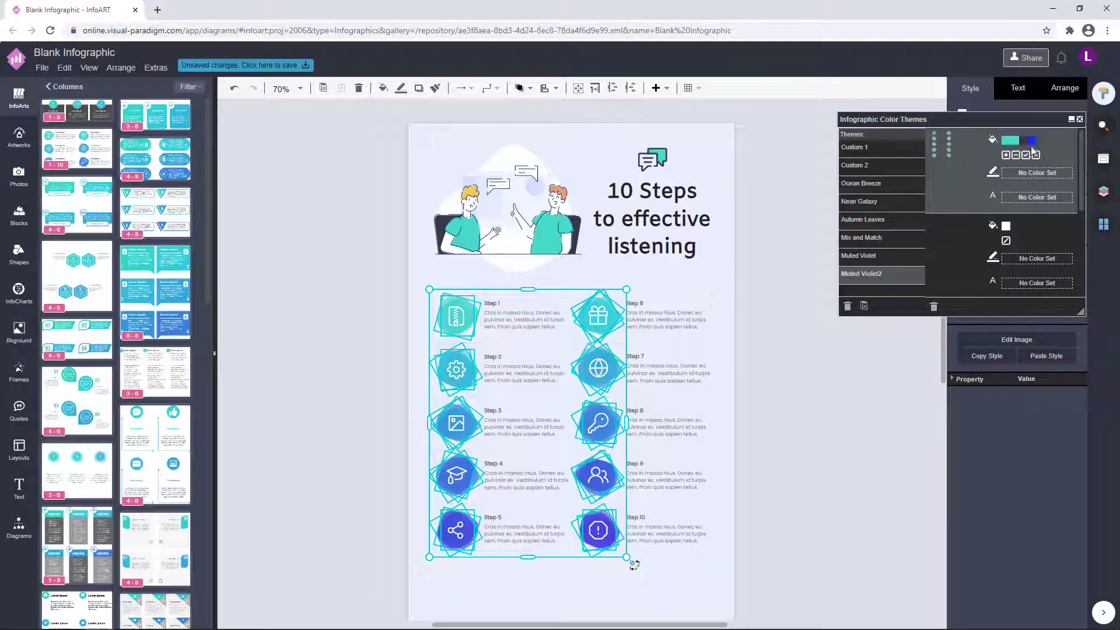
{"action": "left_click", "coordinate": [1033, 142]}
{"action": "left_click", "coordinate": [517, 263]}
{"action": "left_click", "coordinate": [605, 414]}
Copy the theme's icon fill colour set and inspect the colour sets of the text elements.
{"action": "right_click", "coordinate": [992, 149]}
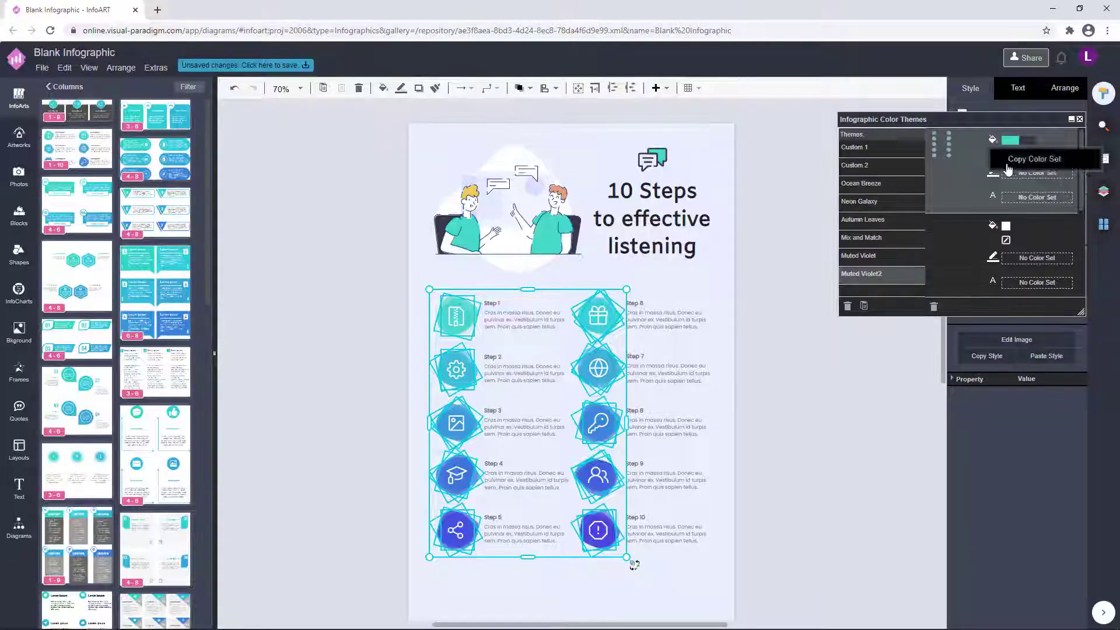
{"action": "left_click", "coordinate": [1008, 166]}
{"action": "left_click", "coordinate": [954, 254]}
{"action": "scroll", "coordinate": [954, 253], "scroll_direction": "down", "scroll_amount": 3}
{"action": "left_click", "coordinate": [962, 223]}
{"action": "left_click", "coordinate": [960, 185]}
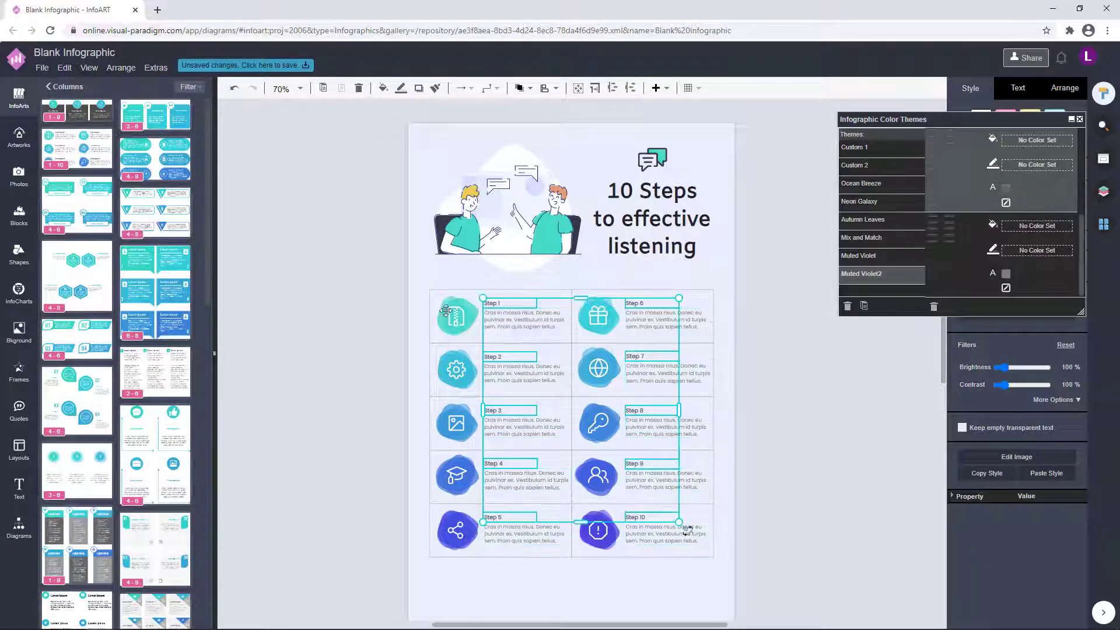
Apply the Muted Violet2 theme to the ten-item InfoArt.
{"action": "left_click", "coordinate": [513, 282]}
{"action": "left_click", "coordinate": [560, 456]}
{"action": "left_click", "coordinate": [813, 400]}
{"action": "scroll", "coordinate": [658, 351], "scroll_direction": "down", "scroll_amount": 1}
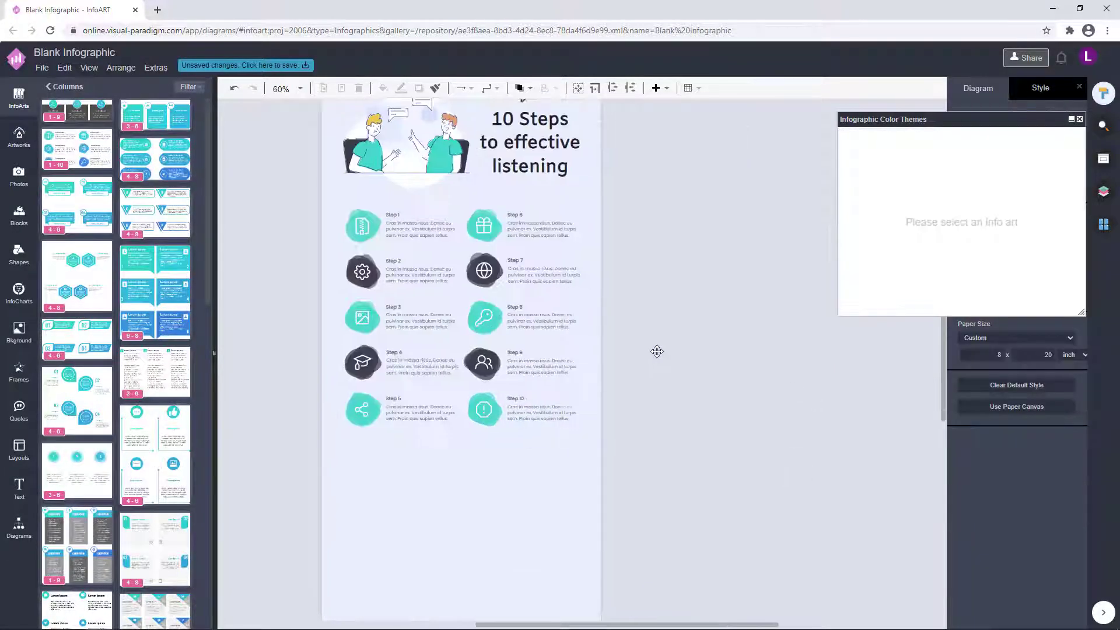
Enlarge the ten-item InfoArt to about 721 x 680.
{"action": "scroll", "coordinate": [657, 351], "scroll_direction": "up", "scroll_amount": 2}
{"action": "left_click", "coordinate": [433, 290]}
{"action": "scroll", "coordinate": [642, 326], "scroll_direction": "down", "scroll_amount": 4}
{"action": "left_click_drag", "start_coordinate": [776, 345], "coordinate": [791, 366]}
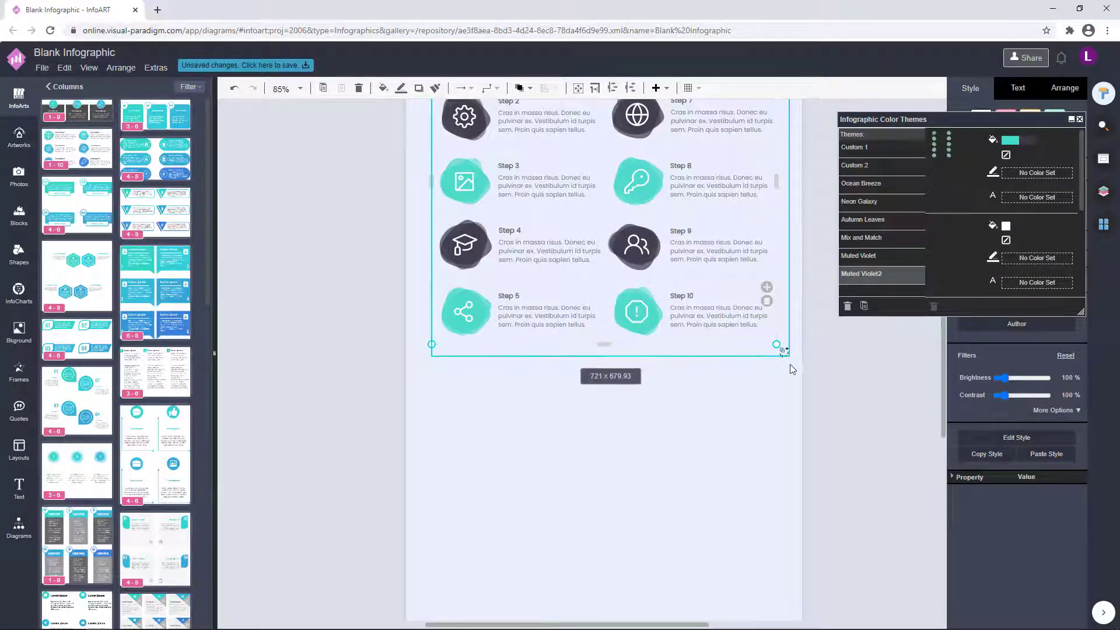
{"action": "left_click", "coordinate": [872, 383]}
Shift the InfoArt slightly left on the page and move the whole header group down a little towards it.
{"action": "scroll", "coordinate": [872, 382], "scroll_direction": "down", "scroll_amount": 1}
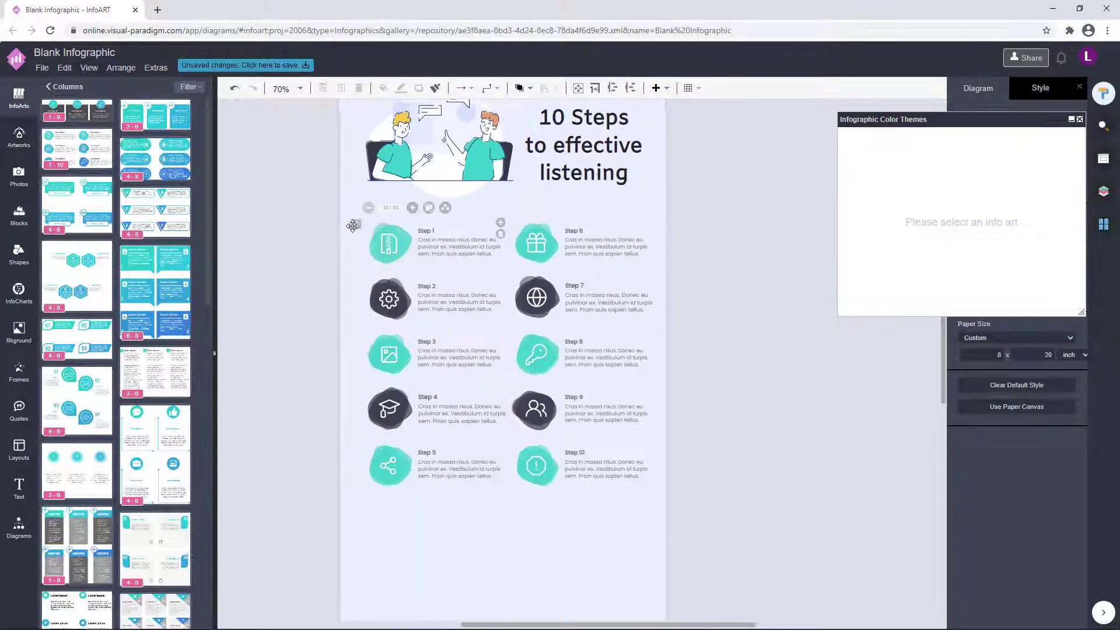
{"action": "left_click", "coordinate": [352, 226]}
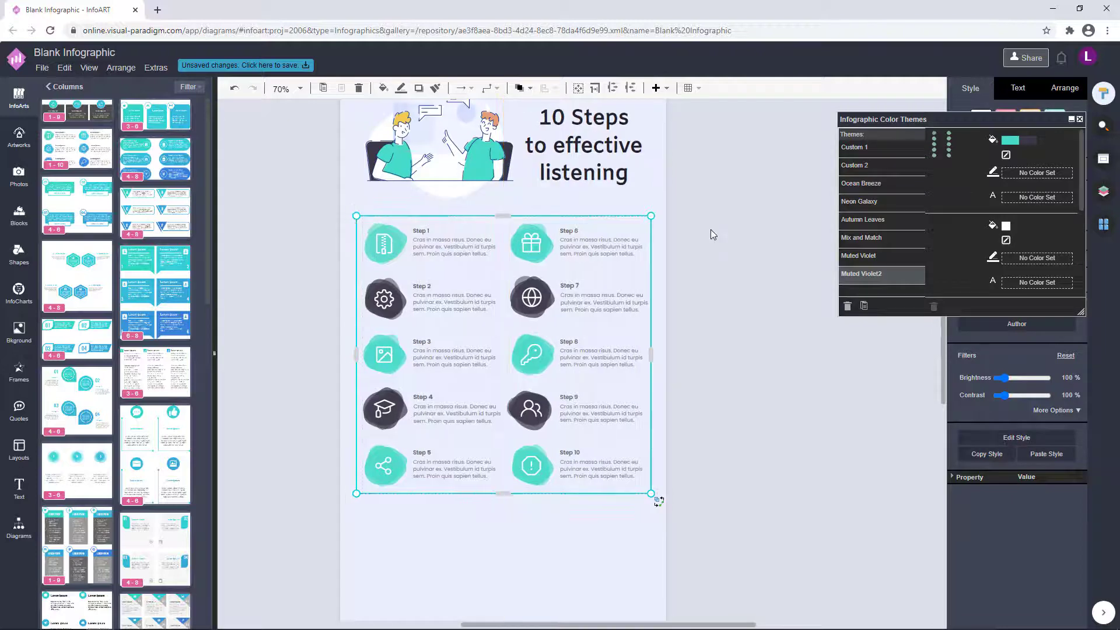
{"action": "left_click", "coordinate": [710, 230]}
{"action": "scroll", "coordinate": [710, 230], "scroll_direction": "up", "scroll_amount": 2}
{"action": "left_click_drag", "start_coordinate": [716, 306], "coordinate": [285, 132]}
{"action": "left_click_drag", "start_coordinate": [432, 220], "coordinate": [433, 228]}
{"action": "left_click", "coordinate": [616, 199]}
{"action": "left_click", "coordinate": [578, 190]}
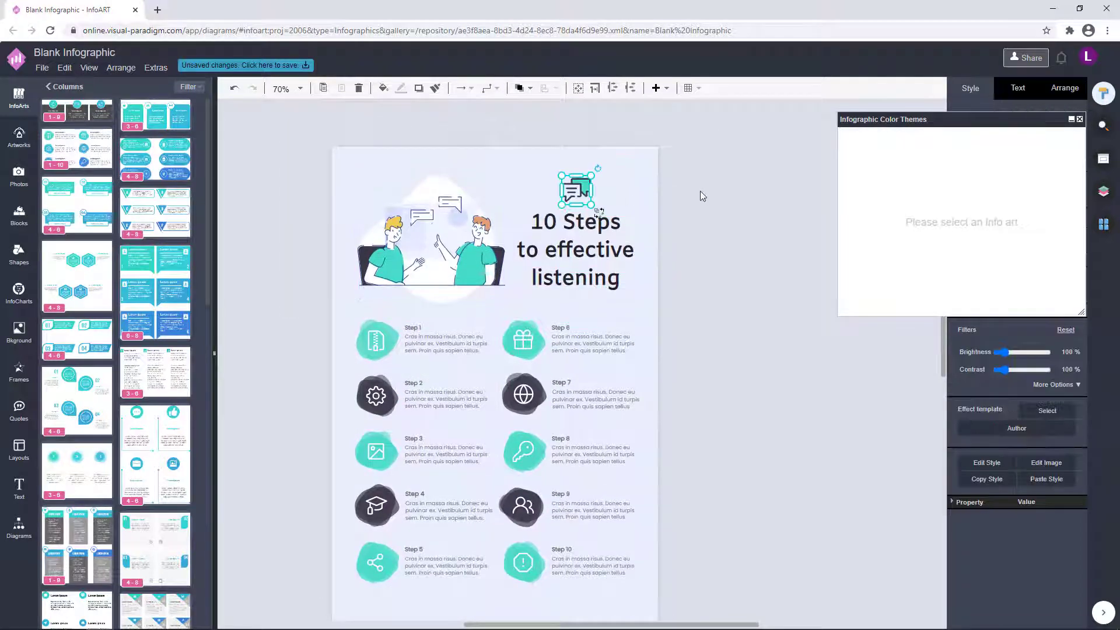
{"action": "left_click", "coordinate": [703, 196]}
{"action": "left_click", "coordinate": [604, 244]}
{"action": "left_click", "coordinate": [719, 225]}
{"action": "scroll", "coordinate": [719, 225], "scroll_direction": "down", "scroll_amount": 2}
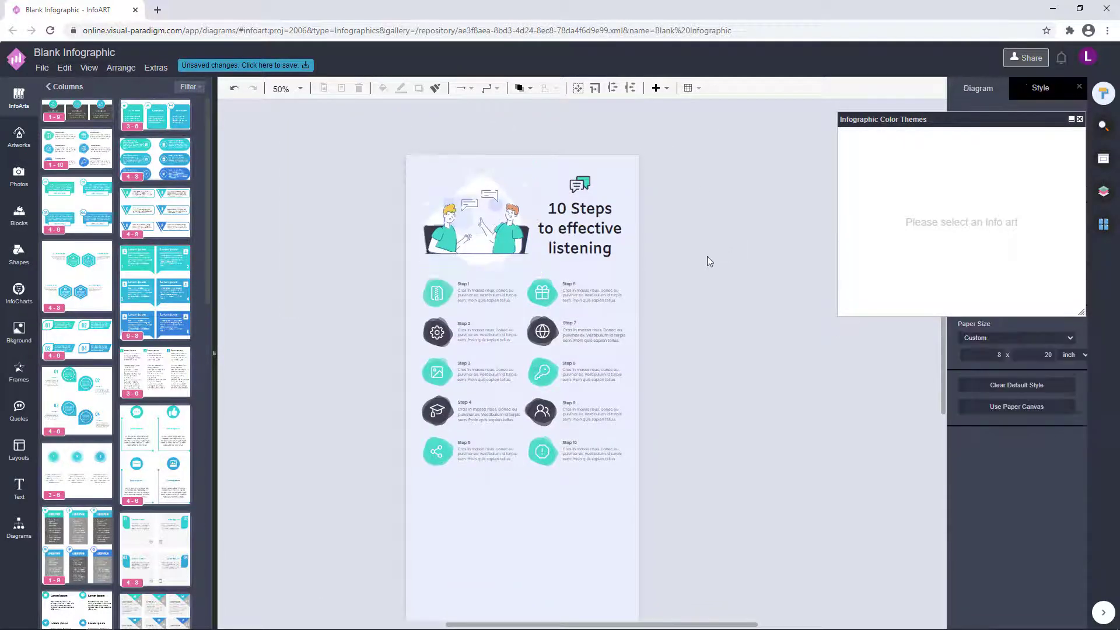
{"action": "scroll", "coordinate": [707, 256], "scroll_direction": "down", "scroll_amount": 1}
{"action": "left_click_drag", "start_coordinate": [668, 266], "coordinate": [414, 158]}
{"action": "left_click", "coordinate": [702, 241]}
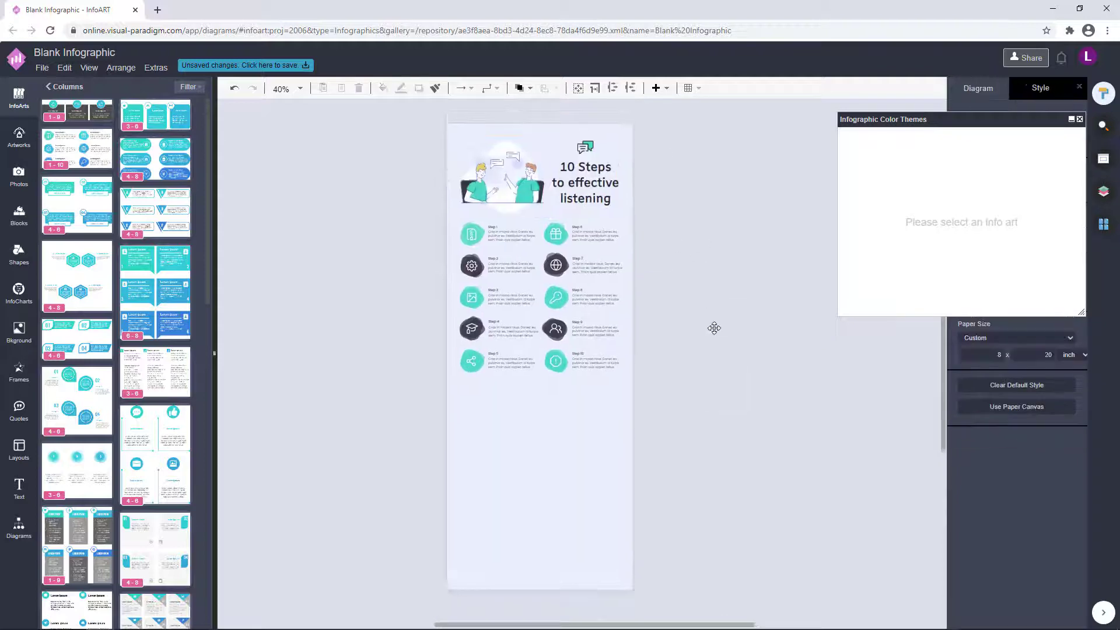
Place the stacked speech-bubbles artwork from the "listen" results beside the page and recolour it teal and dark grey 3C3744.
{"action": "left_click", "coordinate": [22, 140]}
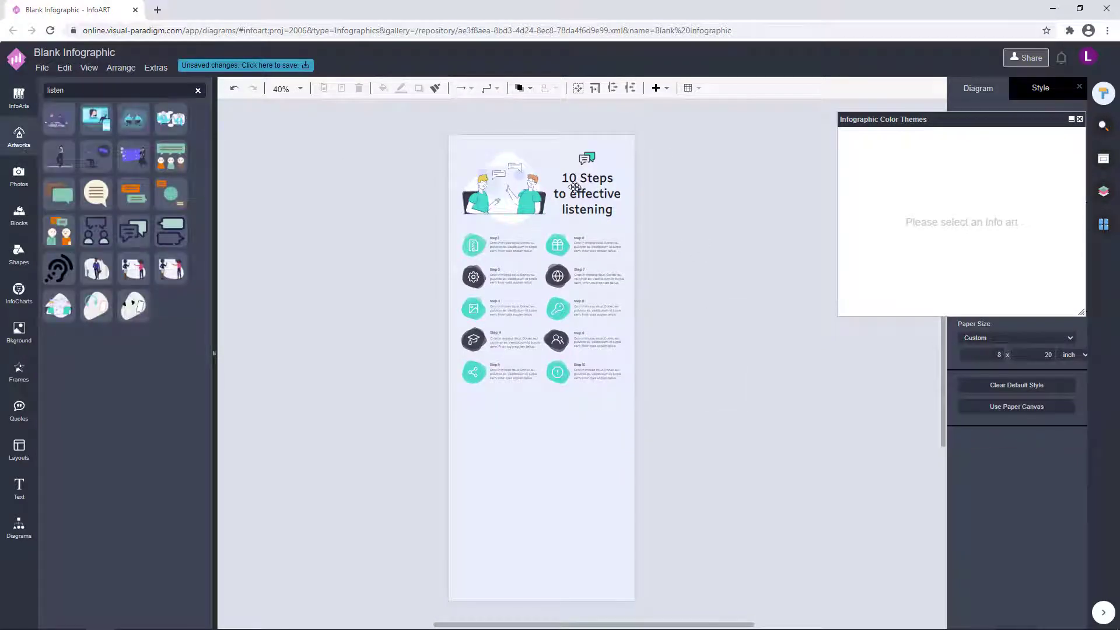
{"action": "left_click_drag", "start_coordinate": [174, 227], "coordinate": [334, 247]}
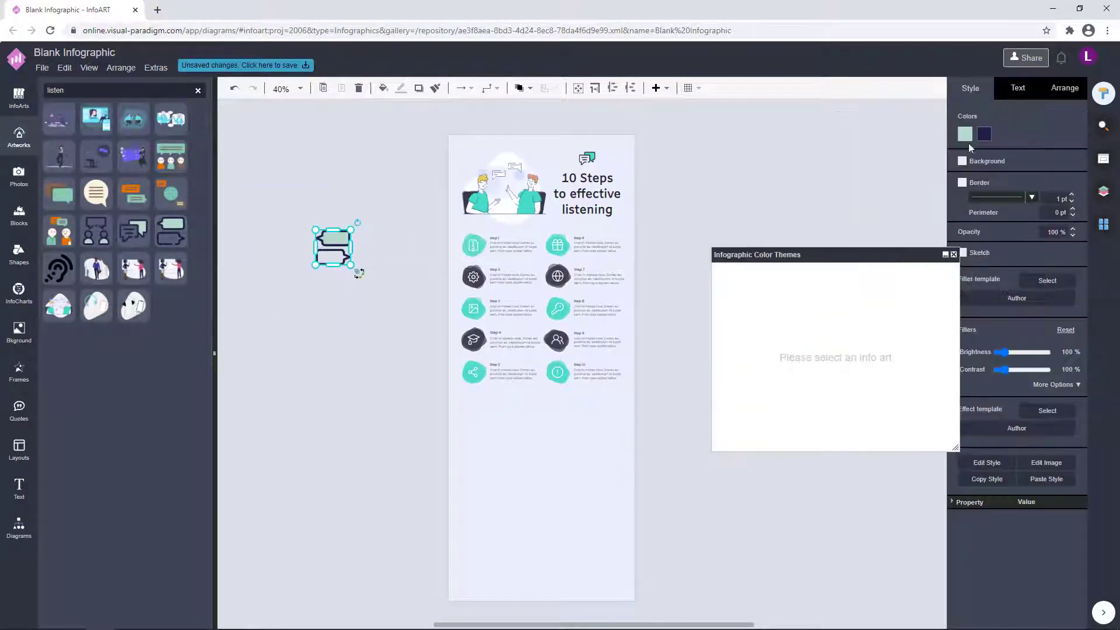
{"action": "left_click", "coordinate": [965, 135]}
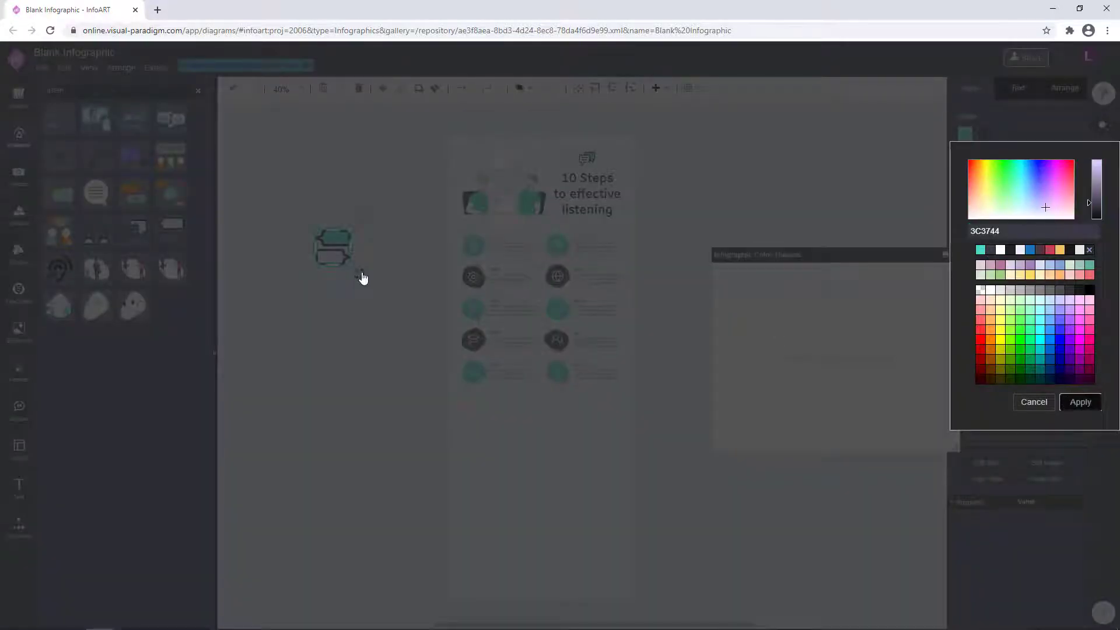
{"action": "left_click", "coordinate": [362, 278]}
{"action": "left_click", "coordinate": [337, 235]}
{"action": "scroll", "coordinate": [337, 235], "scroll_direction": "up", "scroll_amount": 5}
{"action": "left_click_drag", "start_coordinate": [328, 247], "coordinate": [507, 255]}
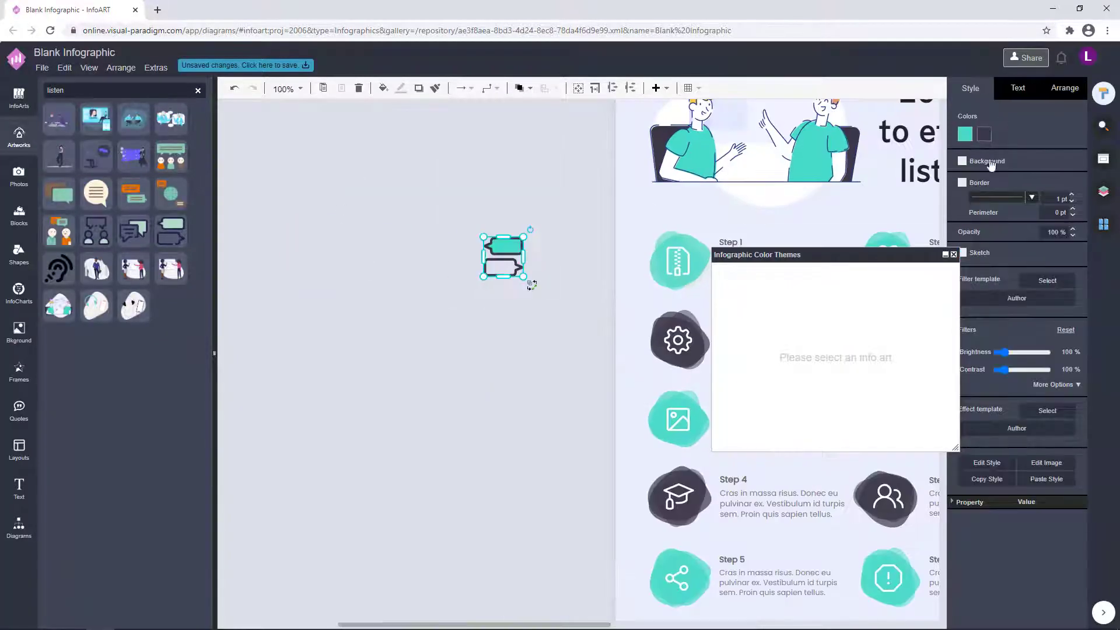
Try white (FFFFFF) and transparent colours on the stacked speech-bubbles artwork.
{"action": "left_click", "coordinate": [985, 134]}
{"action": "left_click", "coordinate": [1078, 400]}
{"action": "left_click", "coordinate": [966, 134]}
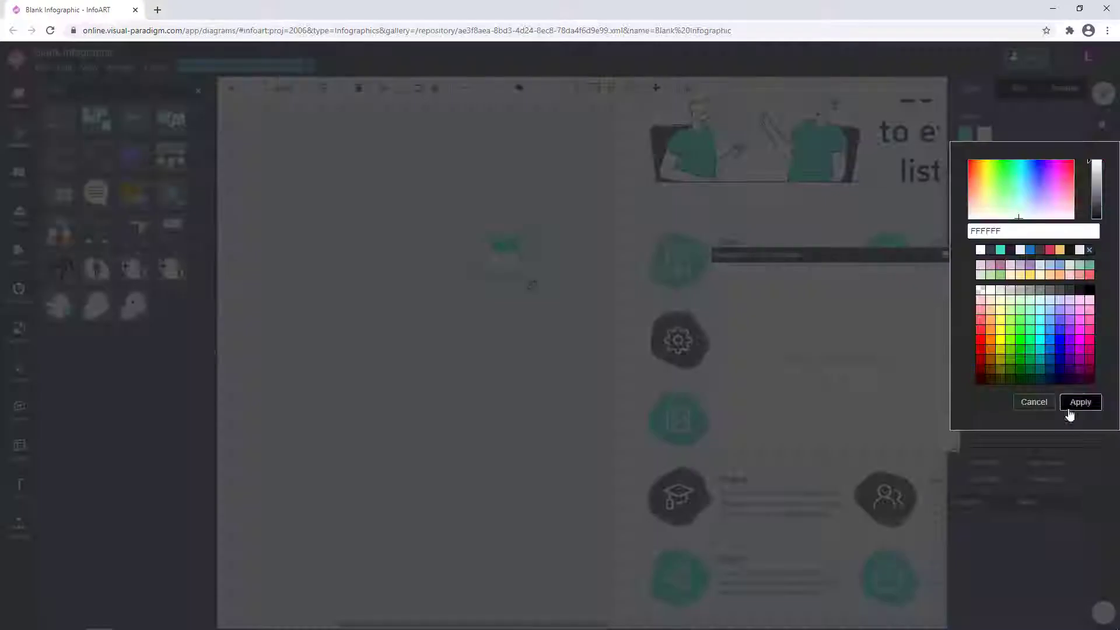
{"action": "left_click", "coordinate": [1078, 400]}
{"action": "left_click", "coordinate": [966, 134]}
{"action": "left_click", "coordinate": [983, 291]}
{"action": "left_click", "coordinate": [1079, 400]}
Reposition the stacked speech-bubbles artwork beside the page and delete it.
{"action": "left_click", "coordinate": [496, 181]}
{"action": "left_click_drag", "start_coordinate": [546, 235], "coordinate": [476, 260]}
{"action": "left_click", "coordinate": [320, 260]}
{"action": "left_click", "coordinate": [492, 265]}
{"action": "key", "text": "Delete"}
Place the last artwork of the "listen" results beside the page and try to recolour its black parts teal.
{"action": "scroll", "coordinate": [387, 235], "scroll_direction": "down", "scroll_amount": 3}
{"action": "left_click_drag", "start_coordinate": [370, 405], "coordinate": [361, 377]}
{"action": "scroll", "coordinate": [361, 378], "scroll_direction": "down", "scroll_amount": 1}
{"action": "left_click_drag", "start_coordinate": [135, 306], "coordinate": [341, 498]}
{"action": "left_click", "coordinate": [1042, 134]}
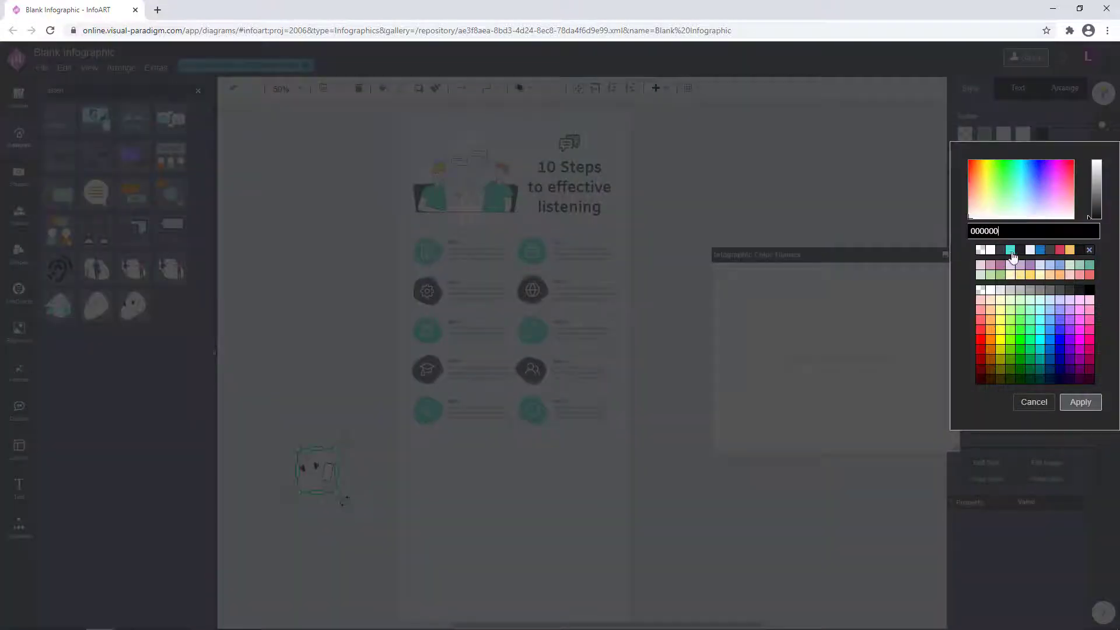
{"action": "left_click", "coordinate": [1080, 402]}
{"action": "left_click", "coordinate": [1042, 134]}
{"action": "left_click", "coordinate": [1081, 402]}
Undo the artwork's recolouring and delete it from beside the page.
{"action": "key", "text": "ctrl+z"}
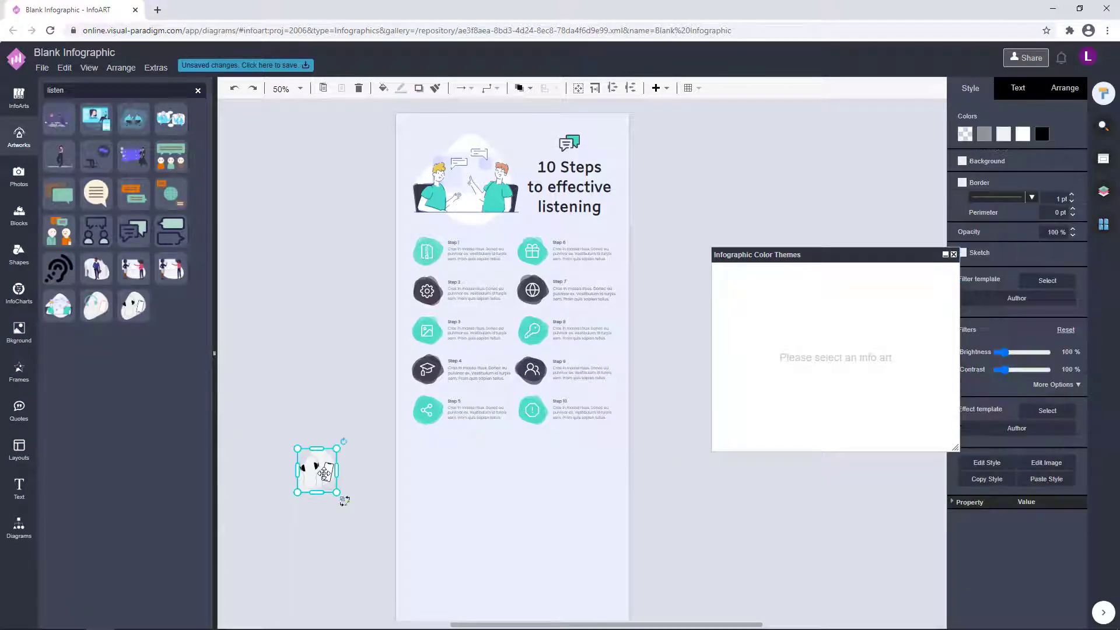
{"action": "key", "text": "Delete"}
Clear the "listen" search and look through the Illustrations categories, including Abstract objects and Monochromatic, for more artwork.
{"action": "mouse_move", "coordinate": [57, 300]}
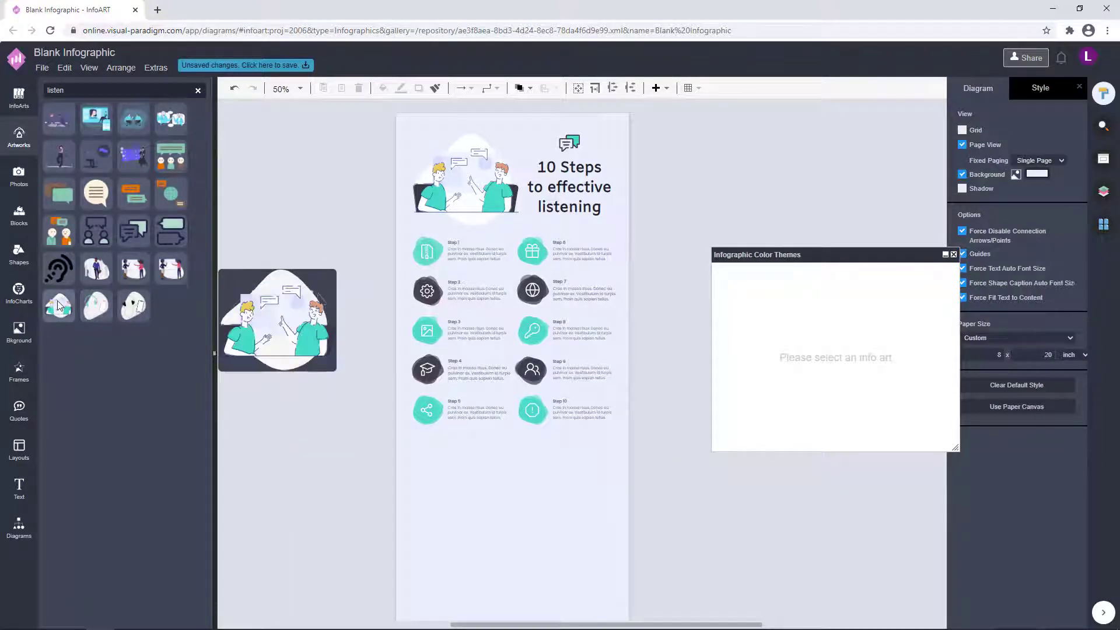
{"action": "left_click", "coordinate": [199, 90]}
{"action": "scroll", "coordinate": [123, 263], "scroll_direction": "down", "scroll_amount": 20}
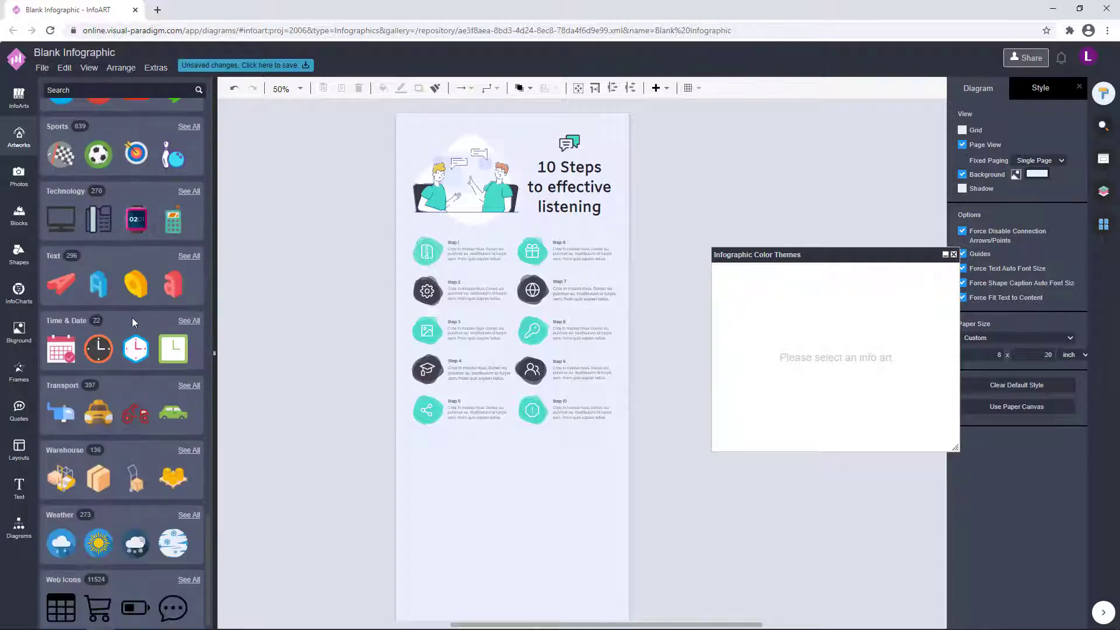
{"action": "scroll", "coordinate": [130, 316], "scroll_direction": "down", "scroll_amount": 15}
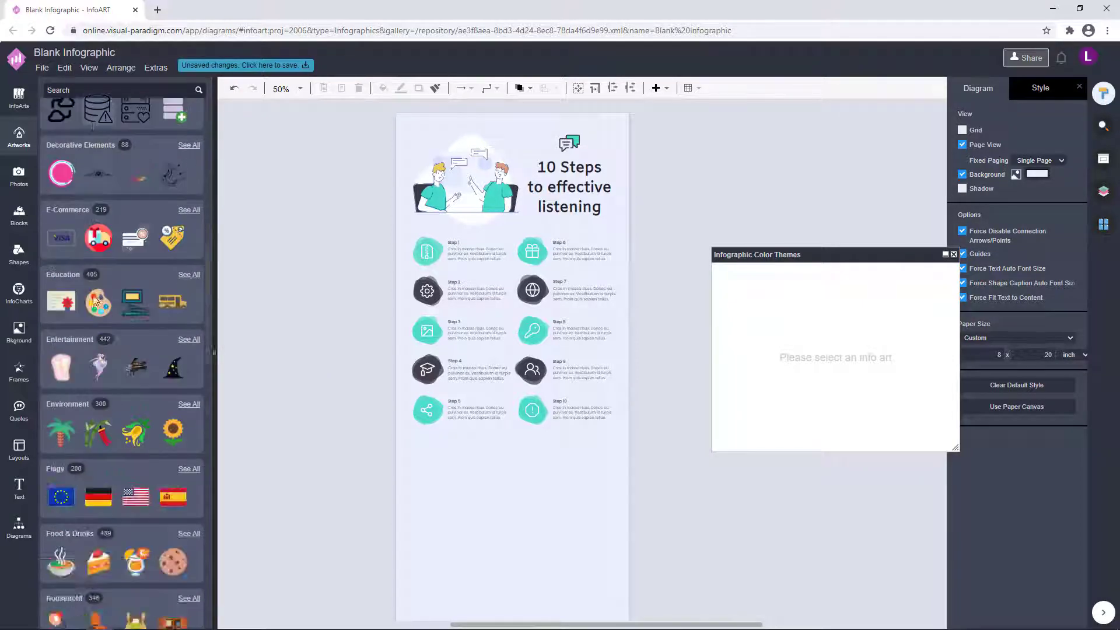
{"action": "scroll", "coordinate": [95, 298], "scroll_direction": "down", "scroll_amount": 10}
{"action": "scroll", "coordinate": [92, 286], "scroll_direction": "up", "scroll_amount": 4}
{"action": "left_click", "coordinate": [72, 333]}
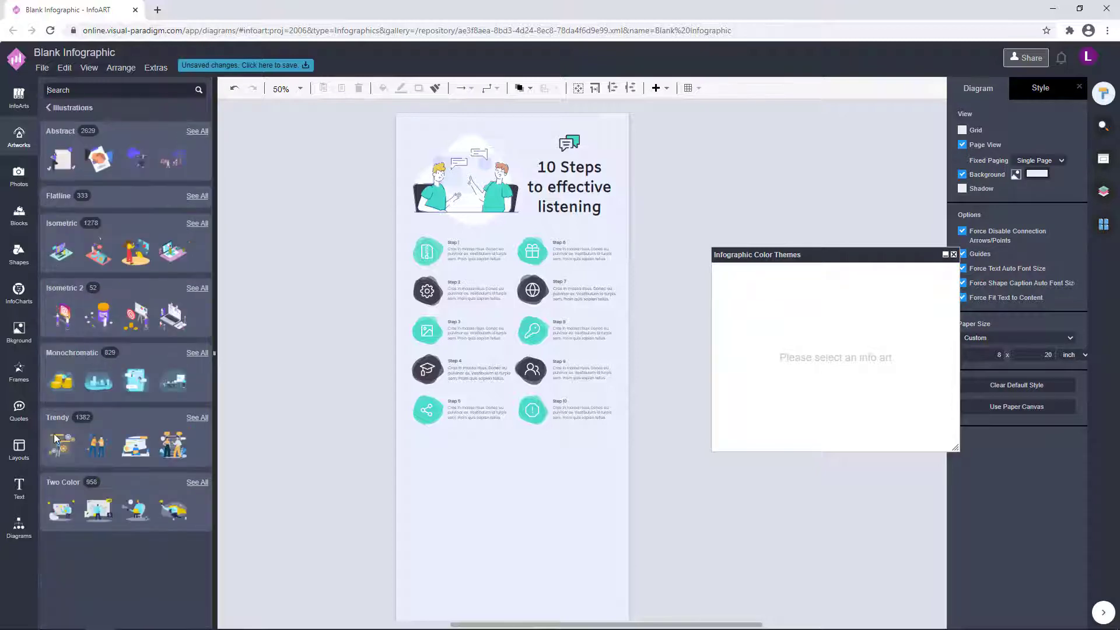
{"action": "left_click", "coordinate": [63, 130]}
{"action": "left_click", "coordinate": [57, 139]}
{"action": "scroll", "coordinate": [149, 299], "scroll_direction": "down", "scroll_amount": 5}
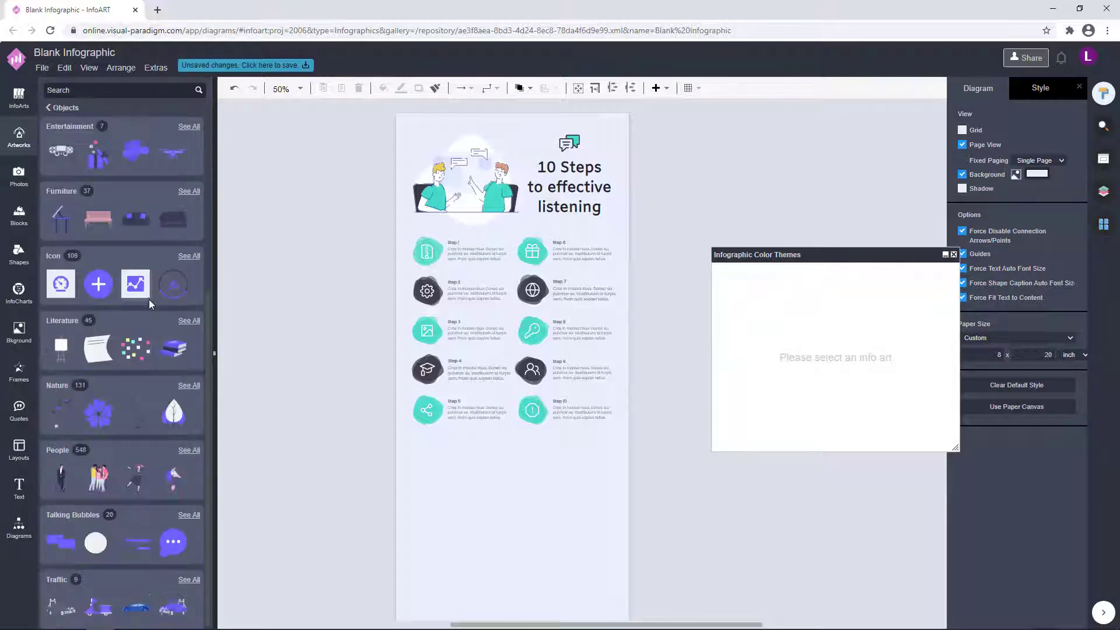
{"action": "scroll", "coordinate": [149, 298], "scroll_direction": "up", "scroll_amount": 5}
{"action": "left_click", "coordinate": [53, 109]}
{"action": "left_click", "coordinate": [51, 109]}
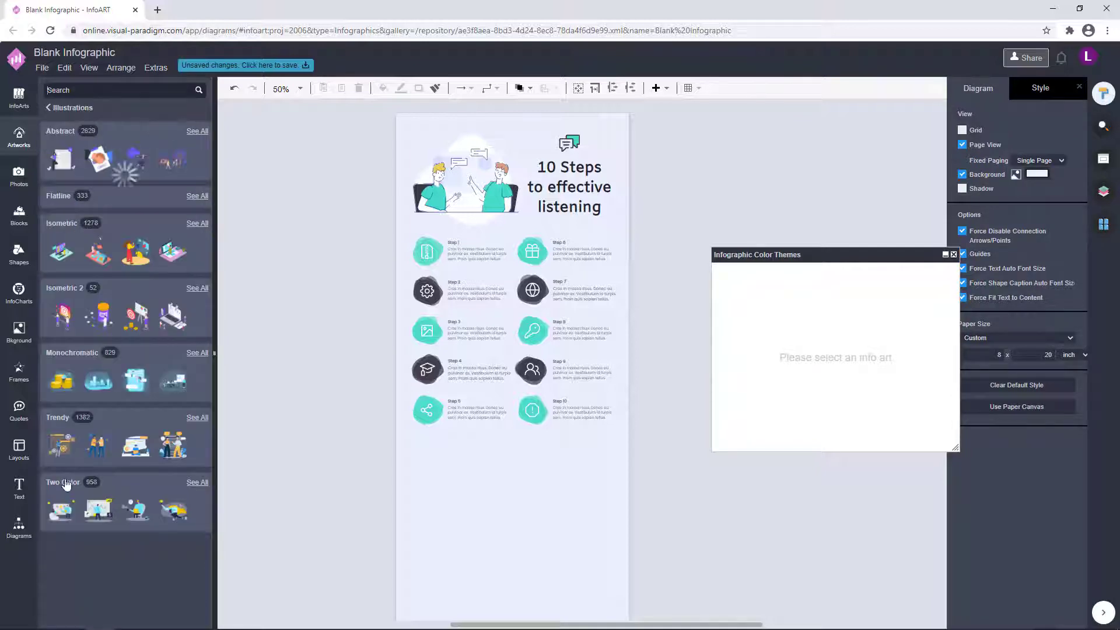
{"action": "left_click", "coordinate": [68, 355]}
{"action": "left_click", "coordinate": [56, 109]}
Search the artworks for "talk" and place the woman holding an envelope, enlarged, under Step 5 on the page.
{"action": "type", "text": "lk"}
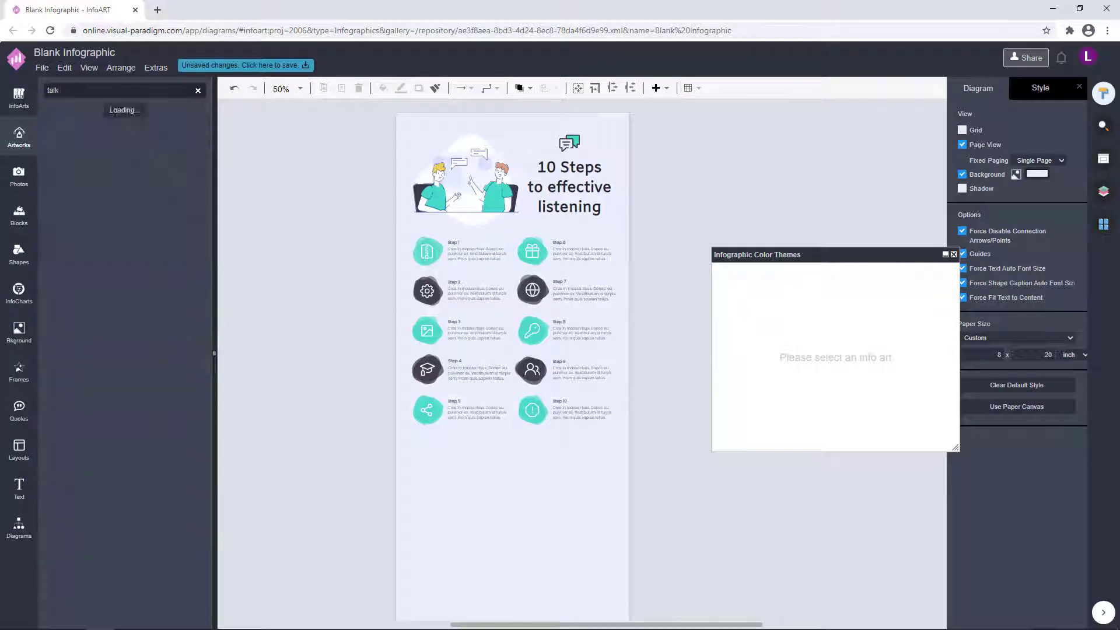
{"action": "scroll", "coordinate": [160, 295], "scroll_direction": "down", "scroll_amount": 3}
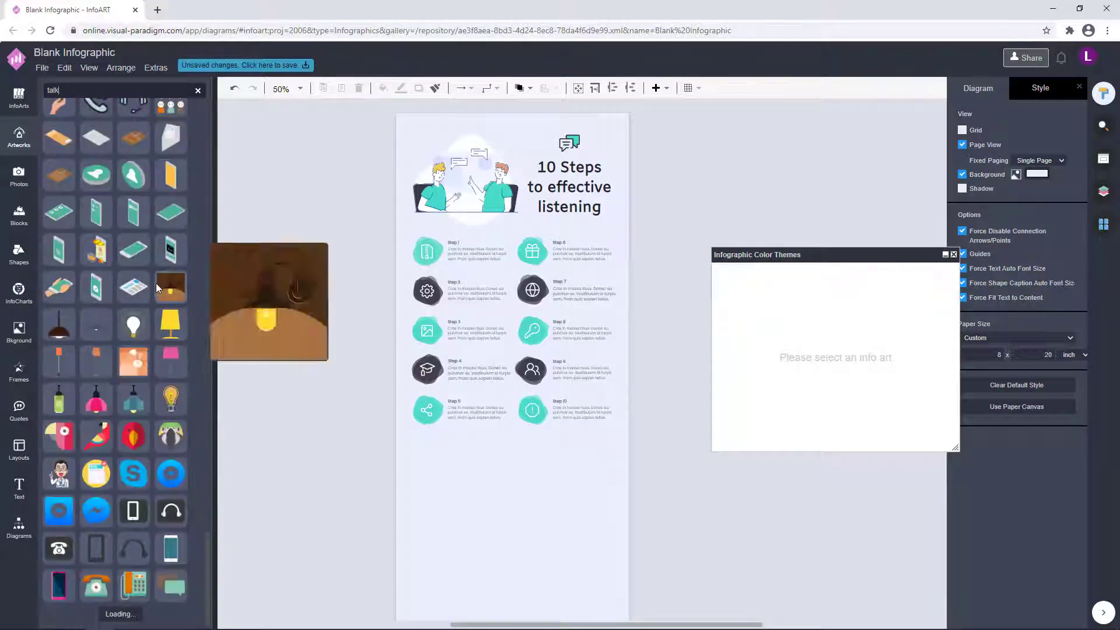
{"action": "left_click_drag", "start_coordinate": [59, 383], "coordinate": [333, 456]}
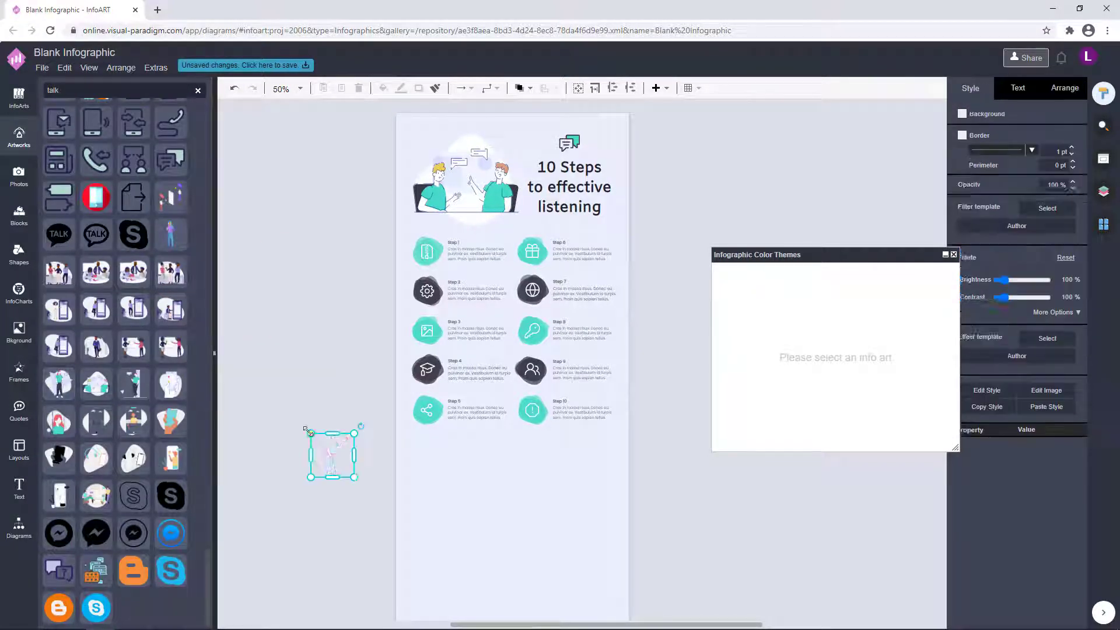
{"action": "scroll", "coordinate": [344, 397], "scroll_direction": "down", "scroll_amount": 3}
{"action": "left_click_drag", "start_coordinate": [362, 307], "coordinate": [470, 412]}
{"action": "left_click_drag", "start_coordinate": [409, 322], "coordinate": [494, 375]}
{"action": "left_click_drag", "start_coordinate": [552, 465], "coordinate": [516, 374]}
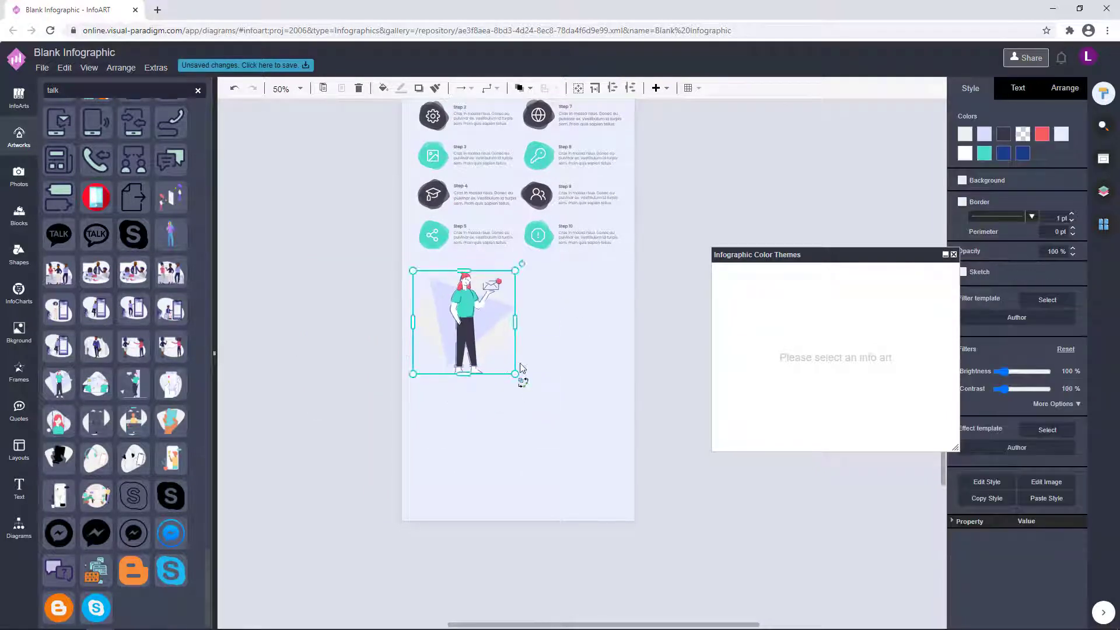
{"action": "left_click", "coordinate": [296, 357]}
Place the artwork of the standing person with a phone, resized, in the page's lower-right corner.
{"action": "left_click_drag", "start_coordinate": [143, 384], "coordinate": [477, 525]}
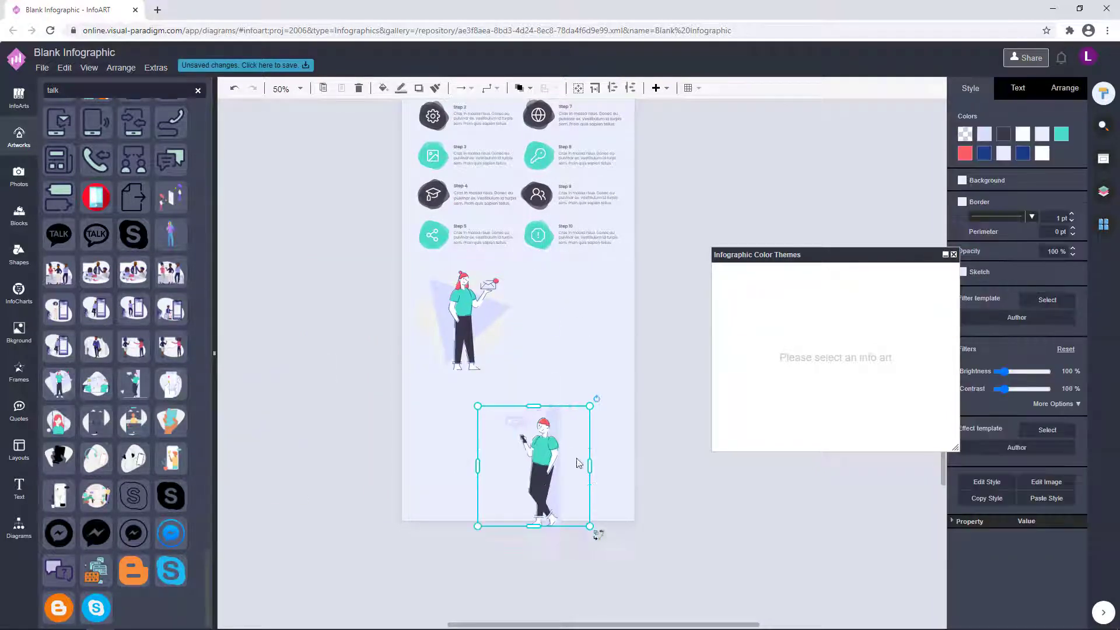
{"action": "left_click_drag", "start_coordinate": [541, 487], "coordinate": [576, 461]}
{"action": "left_click", "coordinate": [479, 327]}
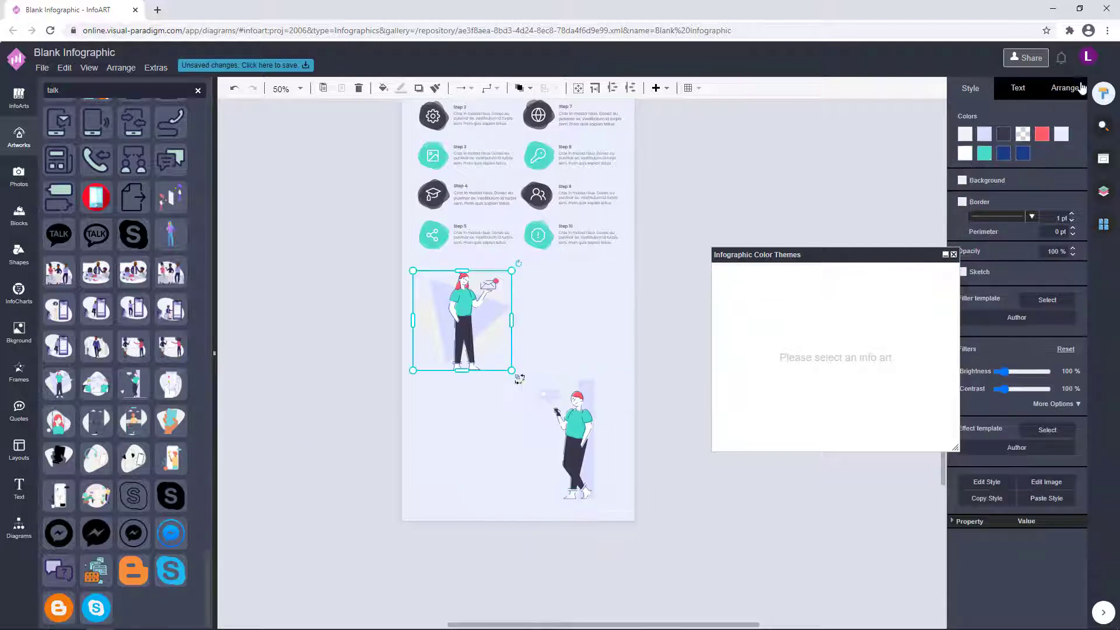
{"action": "left_click", "coordinate": [575, 450]}
{"action": "left_click_drag", "start_coordinate": [624, 500], "coordinate": [648, 515]}
{"action": "mouse_move", "coordinate": [618, 465]}
{"action": "left_mouse_down"}
{"action": "mouse_move", "coordinate": [634, 469]}
{"action": "mouse_move", "coordinate": [624, 461]}
{"action": "left_mouse_up"}
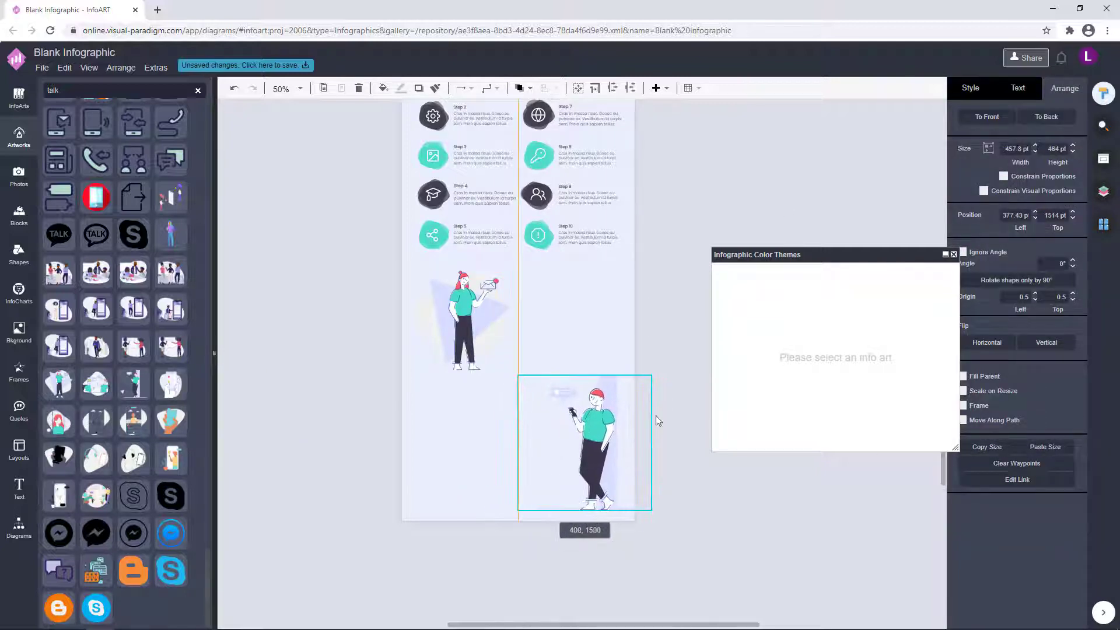
{"action": "left_click_drag", "start_coordinate": [653, 377], "coordinate": [637, 386]}
{"action": "left_click", "coordinate": [665, 376]}
Add the brown thought-cloud block from the Annotations blocks to the page's lower-left area, beside the person with the phone.
{"action": "left_click", "coordinate": [464, 332]}
{"action": "left_click", "coordinate": [410, 379]}
{"action": "scroll", "coordinate": [422, 428], "scroll_direction": "down", "scroll_amount": 2}
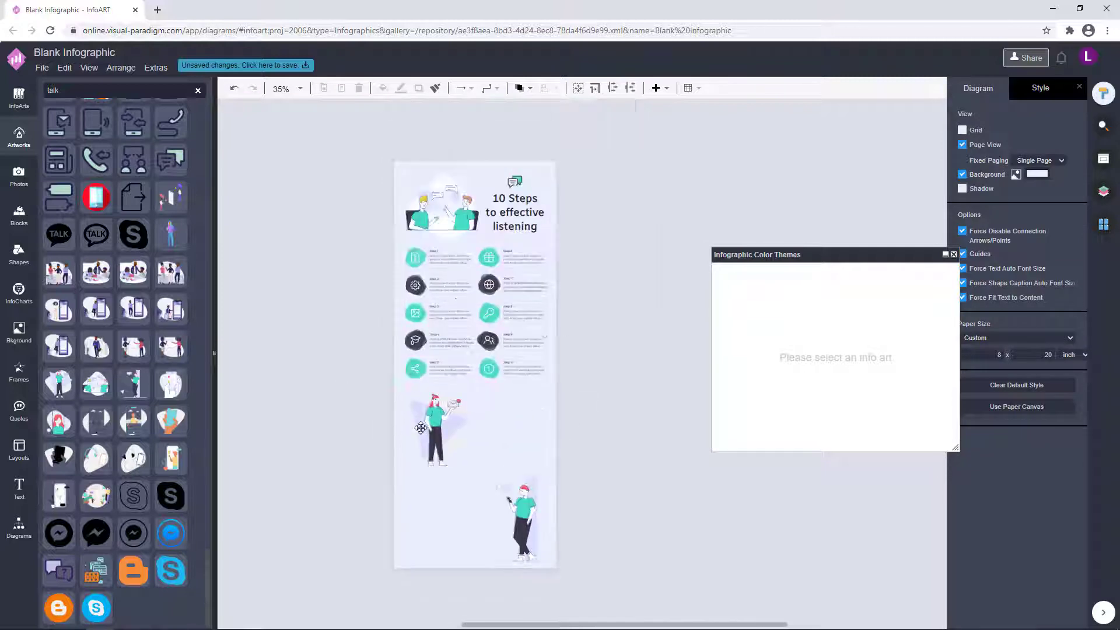
{"action": "left_click", "coordinate": [20, 231]}
{"action": "left_click", "coordinate": [124, 332]}
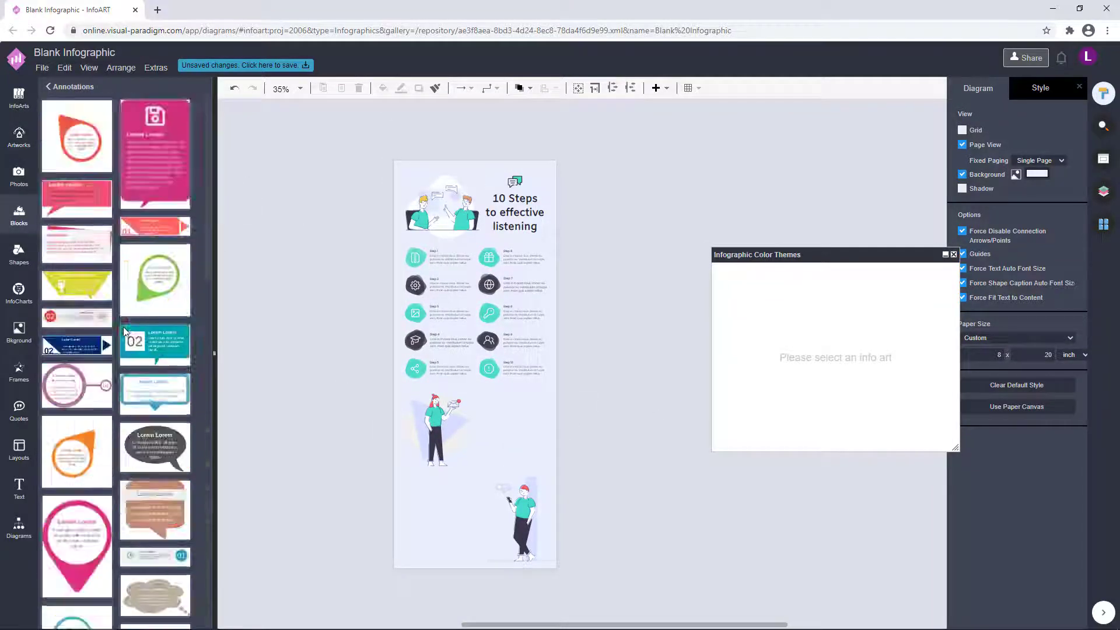
{"action": "scroll", "coordinate": [117, 326], "scroll_direction": "down", "scroll_amount": 5}
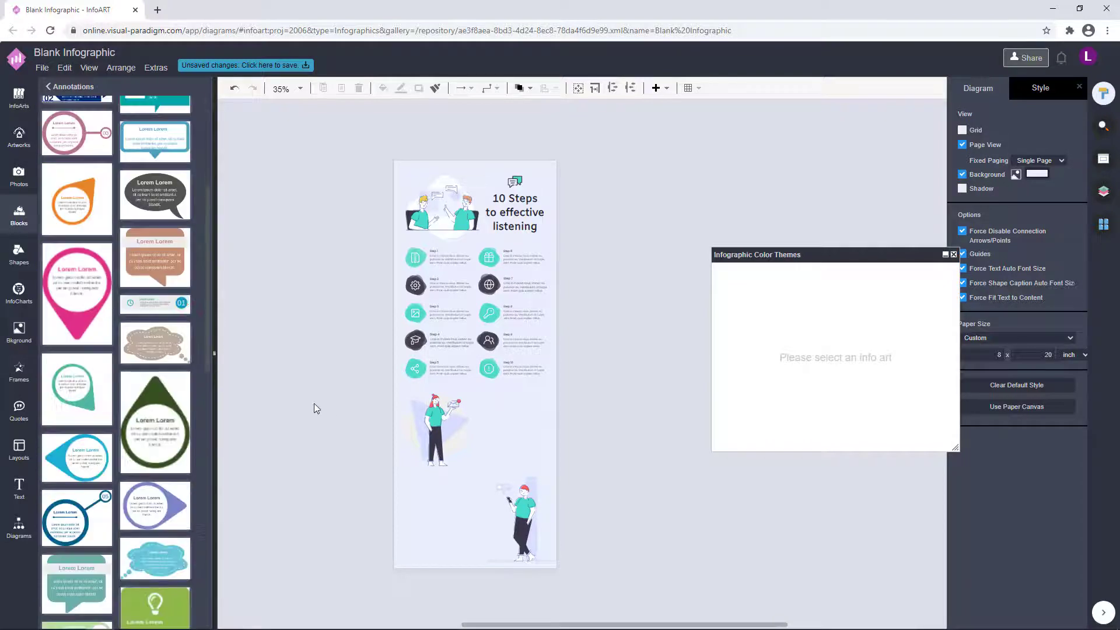
{"action": "left_click_drag", "start_coordinate": [155, 343], "coordinate": [400, 492]}
{"action": "left_click", "coordinate": [618, 478]}
Add the blue thought-cloud block beside the woman with the envelope, enlarge it and shift the woman slightly left to make room.
{"action": "left_click_drag", "start_coordinate": [158, 557], "coordinate": [505, 410]}
{"action": "left_click_drag", "start_coordinate": [590, 410], "coordinate": [607, 401]}
{"action": "left_click_drag", "start_coordinate": [565, 436], "coordinate": [514, 438]}
{"action": "left_click_drag", "start_coordinate": [426, 422], "coordinate": [415, 422]}
{"action": "left_click_drag", "start_coordinate": [525, 438], "coordinate": [524, 438]}
Move the brown thought cloud slightly upward beside the person with the phone.
{"action": "left_click", "coordinate": [443, 522]}
{"action": "left_click_drag", "start_coordinate": [444, 522], "coordinate": [442, 513]}
{"action": "left_click", "coordinate": [578, 521]}
{"action": "left_click", "coordinate": [530, 515]}
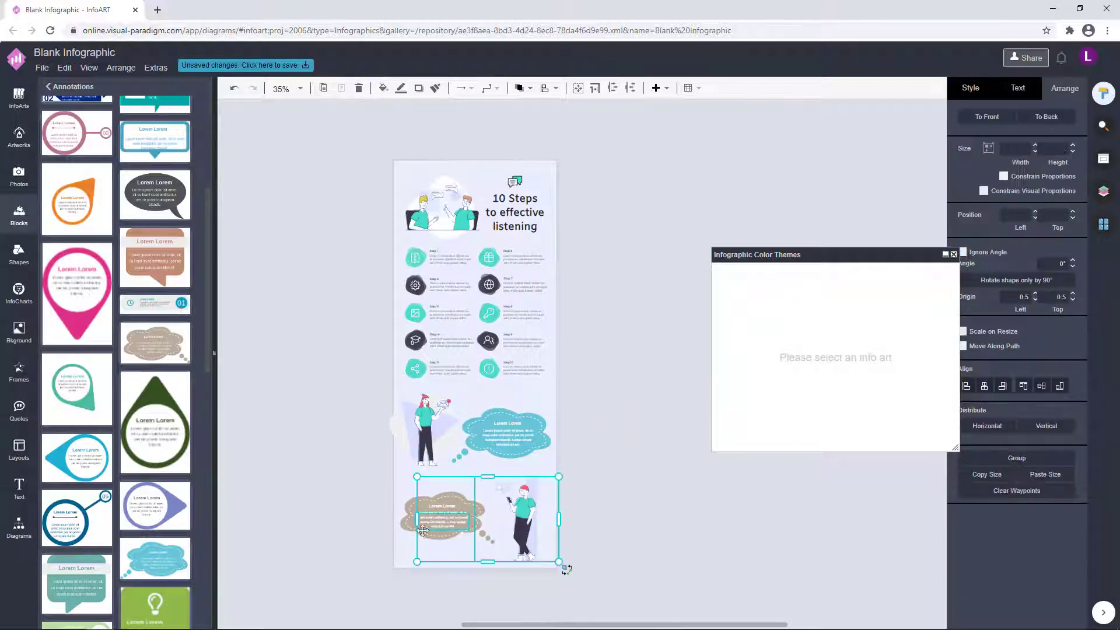
{"action": "left_click", "coordinate": [655, 600]}
{"action": "mouse_move", "coordinate": [656, 602]}
{"action": "left_mouse_down"}
{"action": "mouse_move", "coordinate": [369, 487]}
{"action": "mouse_move", "coordinate": [371, 475]}
{"action": "left_mouse_up"}
{"action": "left_click", "coordinate": [626, 485]}
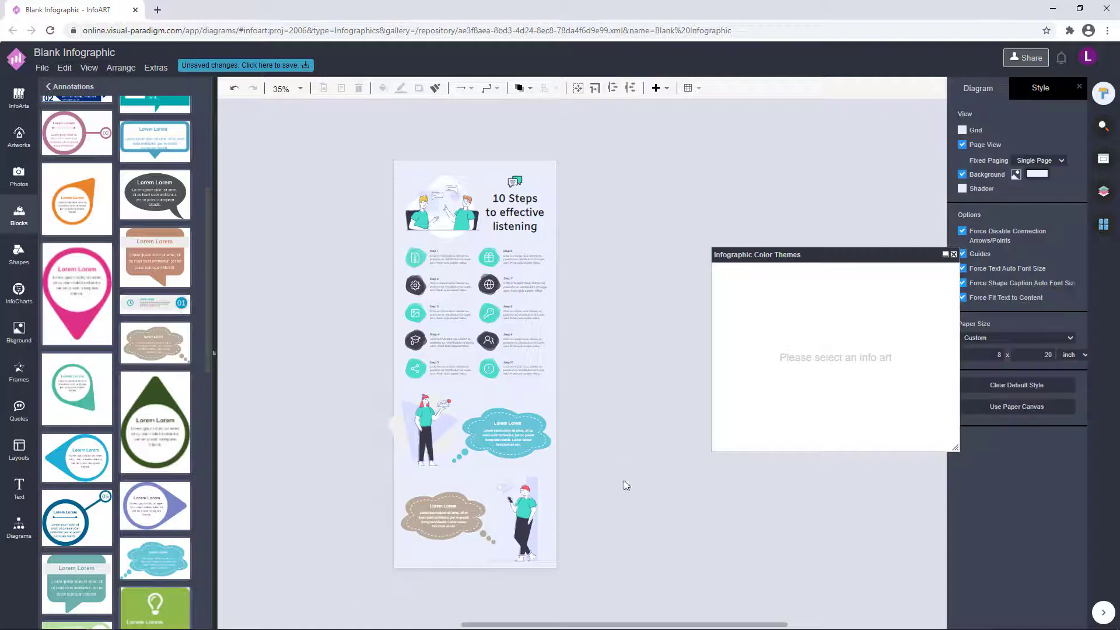
Change the blue thought cloud's fill to the dark grey used in the step icons.
{"action": "left_click", "coordinate": [550, 441]}
{"action": "left_click", "coordinate": [649, 423]}
{"action": "scroll", "coordinate": [587, 461], "scroll_direction": "up", "scroll_amount": 1}
{"action": "left_click", "coordinate": [548, 440]}
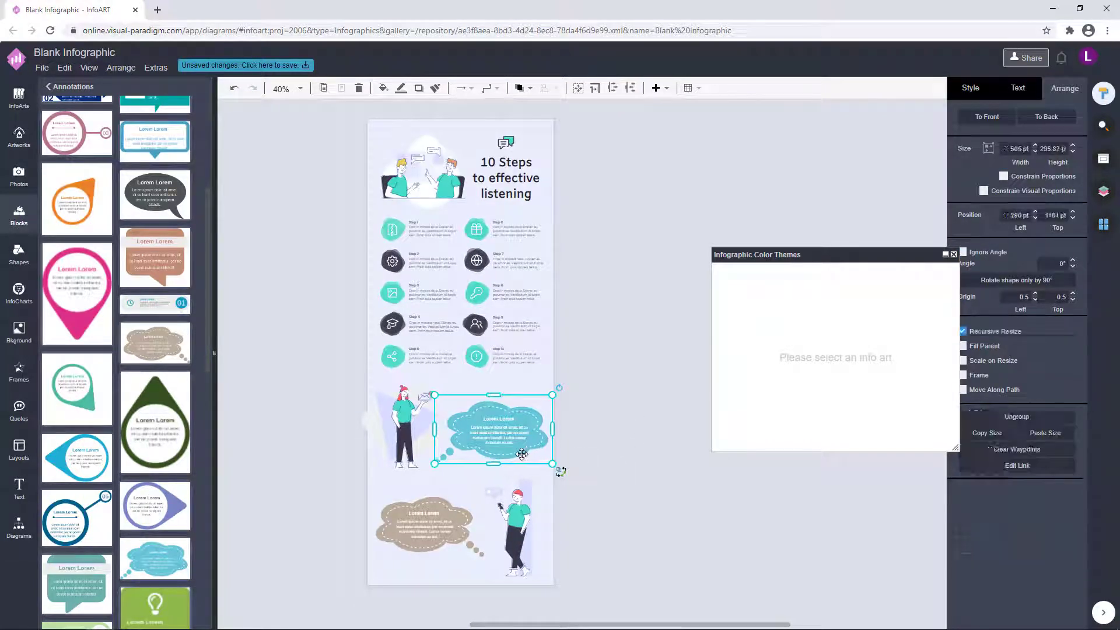
{"action": "left_click", "coordinate": [971, 88]}
{"action": "left_click", "coordinate": [503, 407]}
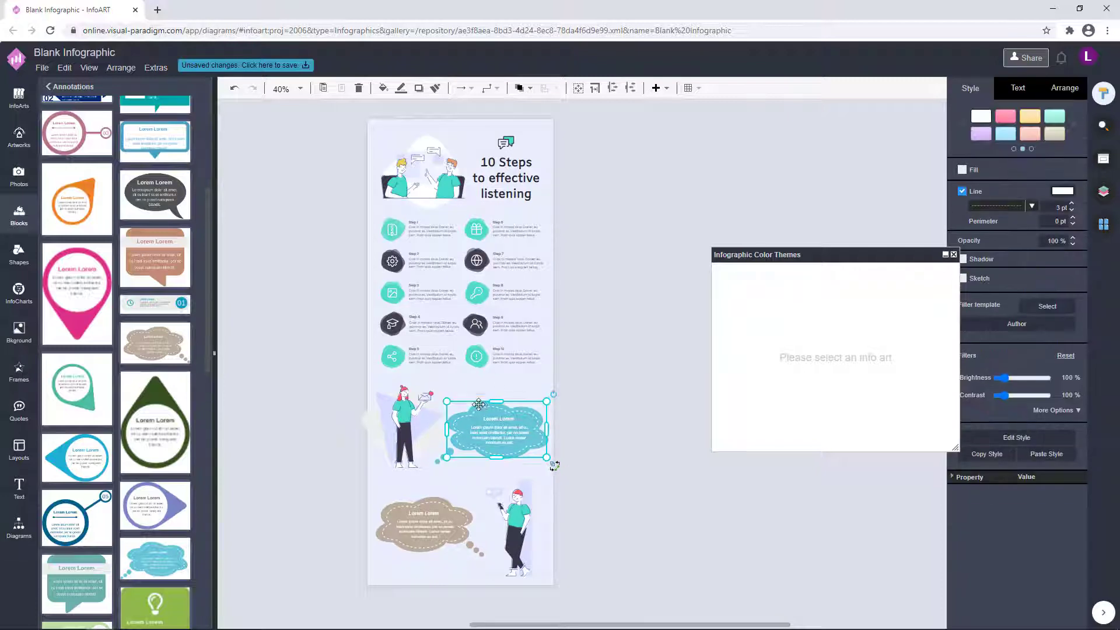
{"action": "left_click", "coordinate": [478, 404]}
{"action": "left_click", "coordinate": [1063, 169]}
{"action": "left_click", "coordinate": [1009, 285]}
{"action": "left_click", "coordinate": [1081, 437]}
{"action": "left_click", "coordinate": [630, 475]}
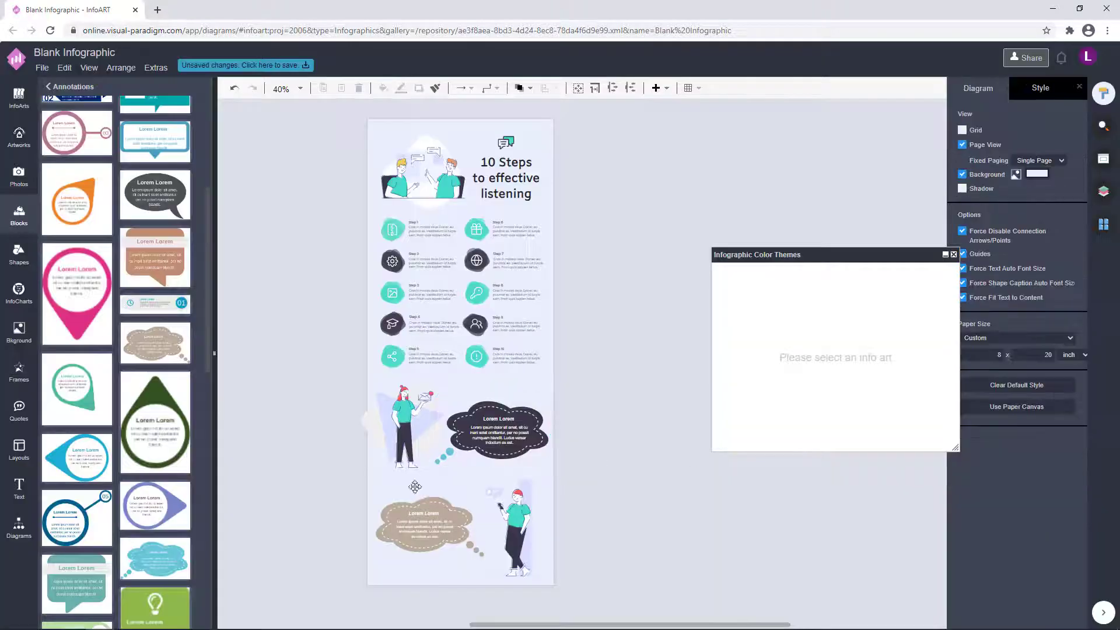
Fill the largest trailing bubble of the upper thought cloud with the same dark grey and select its smallest bubble.
{"action": "scroll", "coordinate": [414, 487], "scroll_direction": "up", "scroll_amount": 4}
{"action": "left_click", "coordinate": [489, 412]}
{"action": "left_click", "coordinate": [1063, 170]}
{"action": "left_click", "coordinate": [1009, 285]}
{"action": "left_click", "coordinate": [1080, 437]}
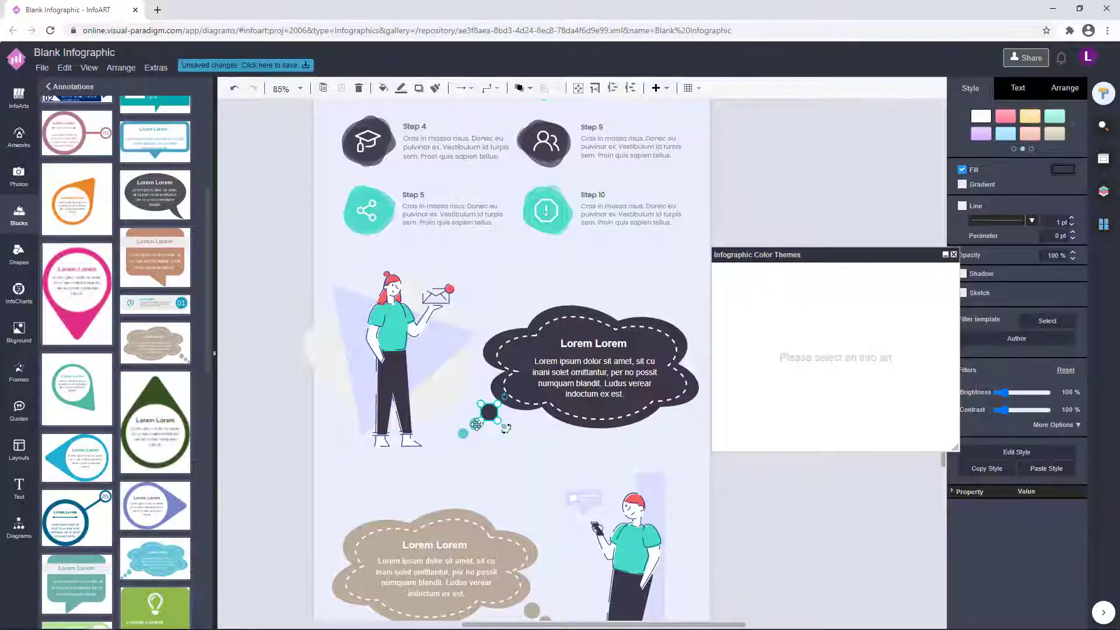
{"action": "double_click", "coordinate": [462, 433]}
{"action": "left_click", "coordinate": [463, 432]}
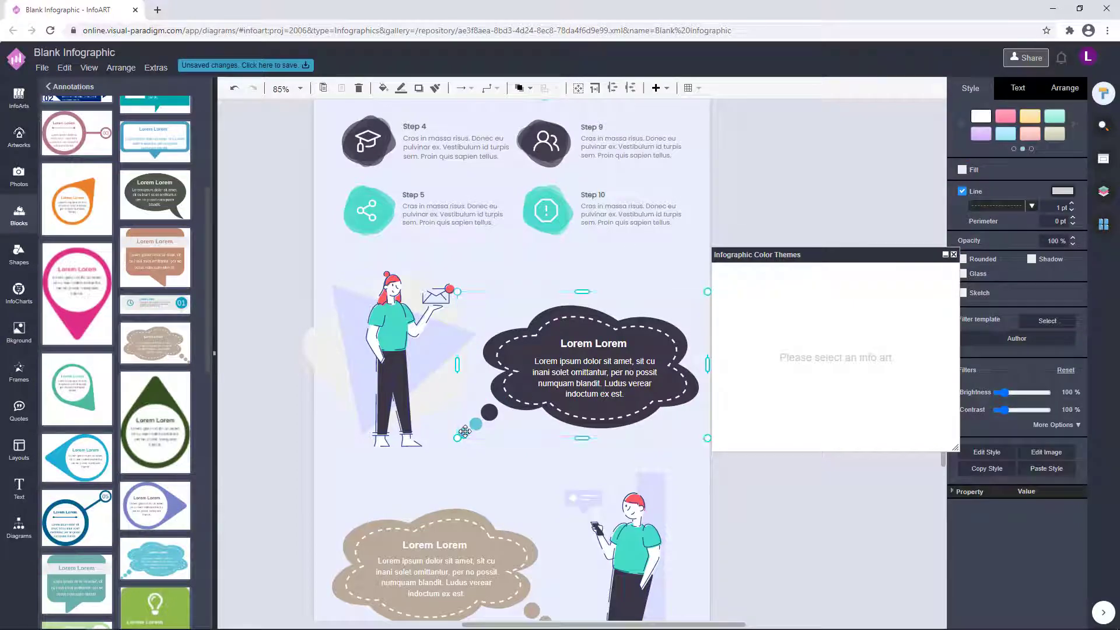
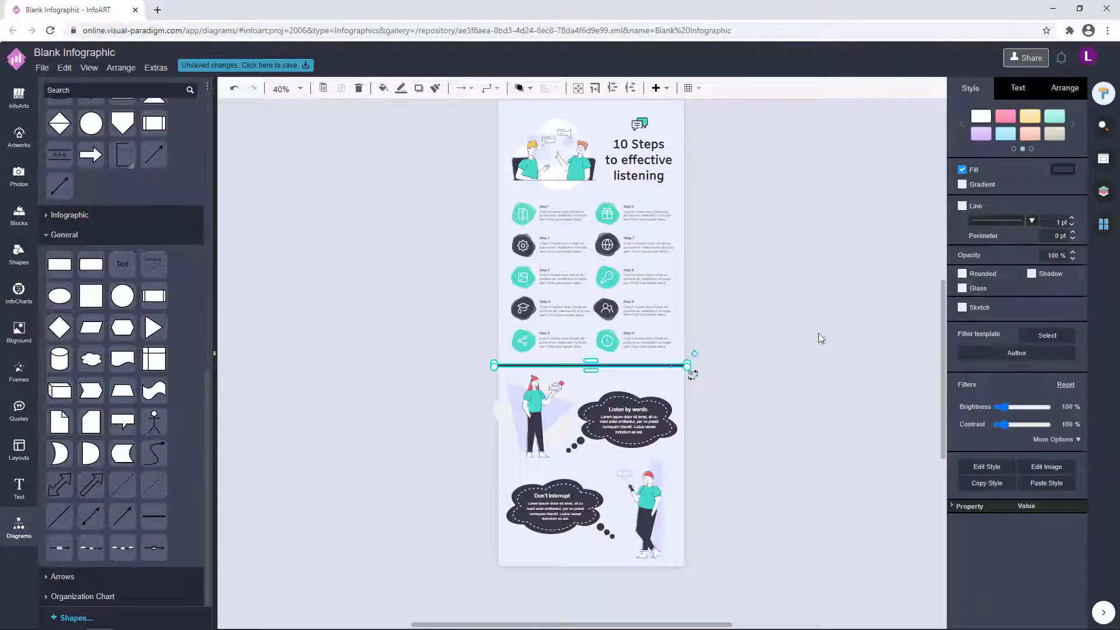
Copy the dark divider bar from below the ten steps to the page's upper edge.
{"action": "left_click", "coordinate": [819, 336]}
{"action": "left_click_drag", "start_coordinate": [757, 335], "coordinate": [710, 370]}
{"action": "left_click", "coordinate": [621, 401]}
{"action": "left_click_drag", "start_coordinate": [621, 401], "coordinate": [622, 142]}
{"action": "left_click", "coordinate": [776, 159]}
{"action": "left_click", "coordinate": [632, 142]}
{"action": "left_click", "coordinate": [623, 147]}
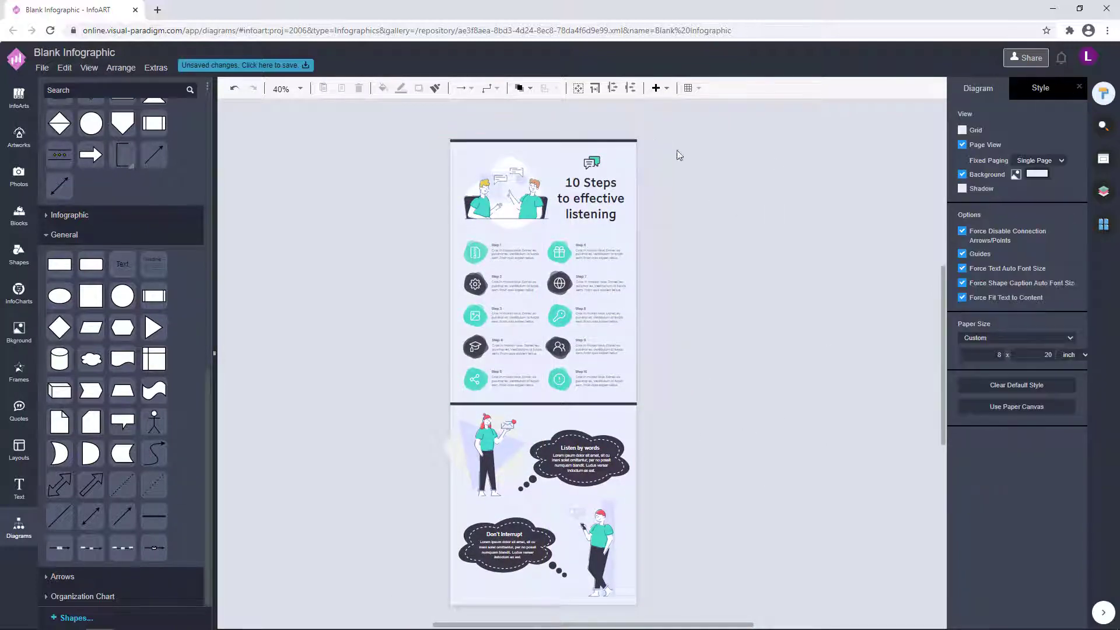
Copy the dark bar from the page's upper edge to its lower edge.
{"action": "left_click_drag", "start_coordinate": [725, 329], "coordinate": [717, 297]}
{"action": "left_click_drag", "start_coordinate": [622, 109], "coordinate": [622, 572]}
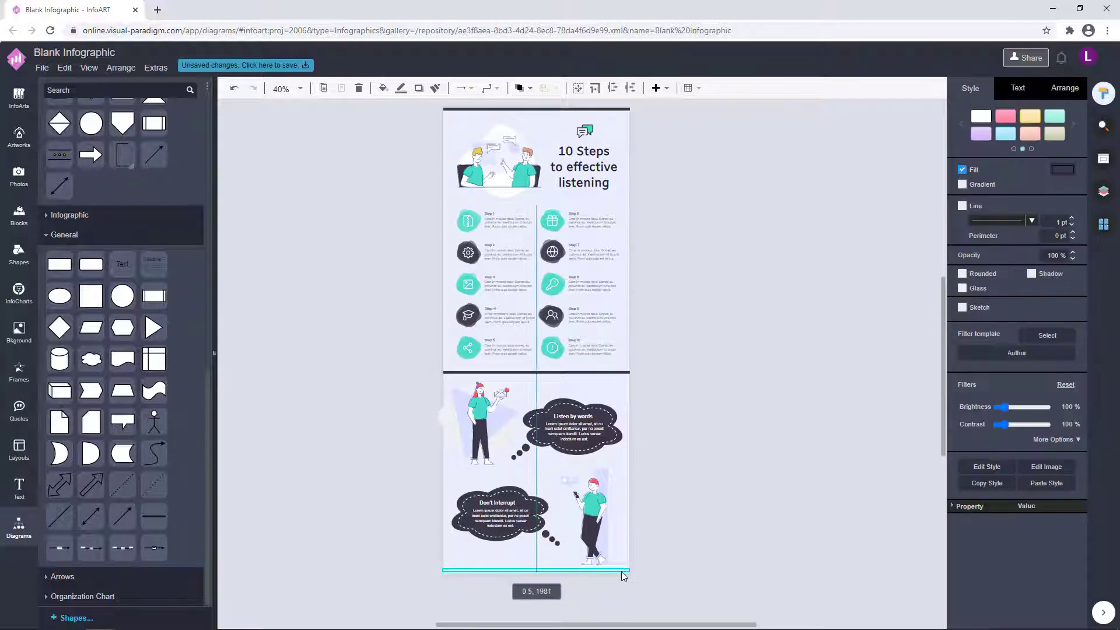
{"action": "left_click", "coordinate": [720, 503]}
{"action": "left_click", "coordinate": [623, 572]}
{"action": "left_click", "coordinate": [752, 489]}
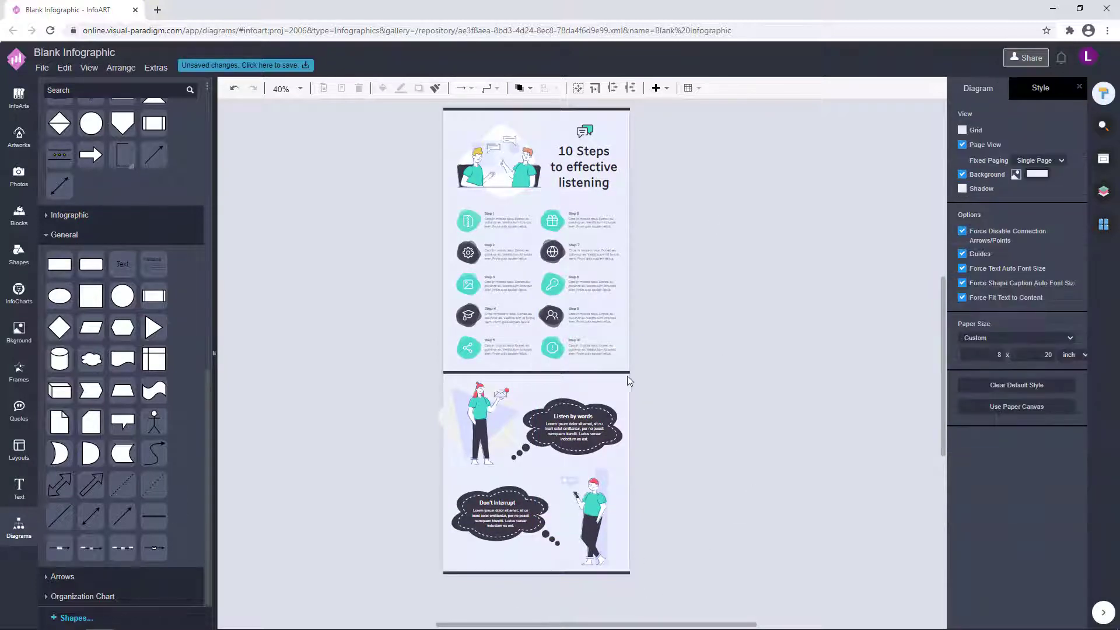
Inspect the placement of the three dark bars against the page edges and the neighbouring artwork.
{"action": "left_click", "coordinate": [626, 373]}
{"action": "left_click", "coordinate": [769, 359]}
{"action": "scroll", "coordinate": [769, 359], "scroll_direction": "up", "scroll_amount": 1}
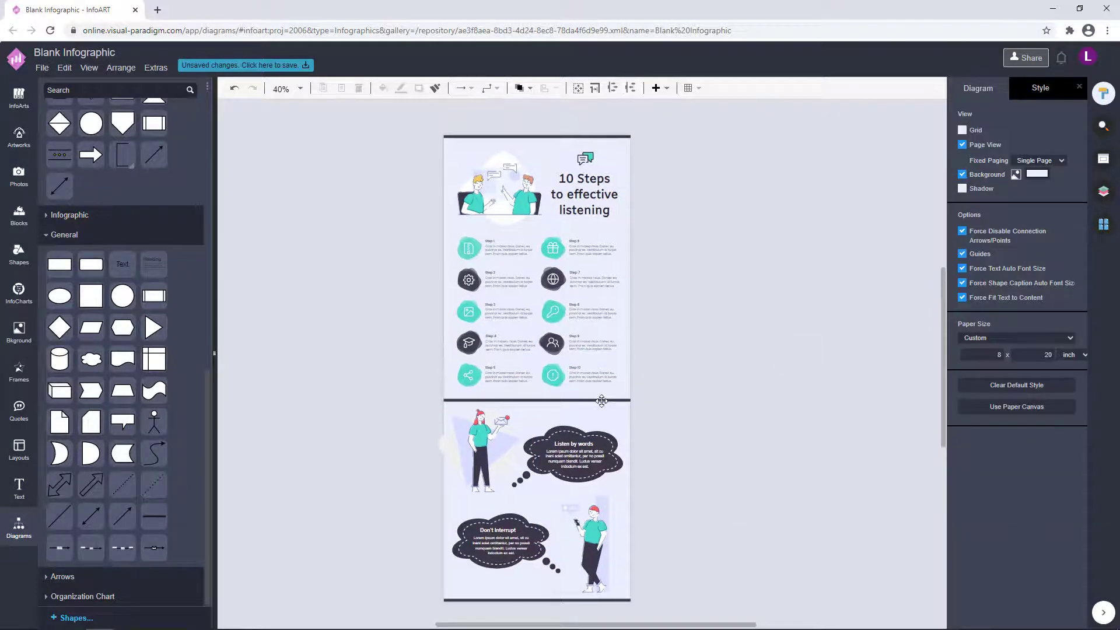
{"action": "scroll", "coordinate": [573, 424], "scroll_direction": "down", "scroll_amount": 2}
{"action": "scroll", "coordinate": [573, 424], "scroll_direction": "up", "scroll_amount": 3}
{"action": "scroll", "coordinate": [593, 187], "scroll_direction": "up", "scroll_amount": 4}
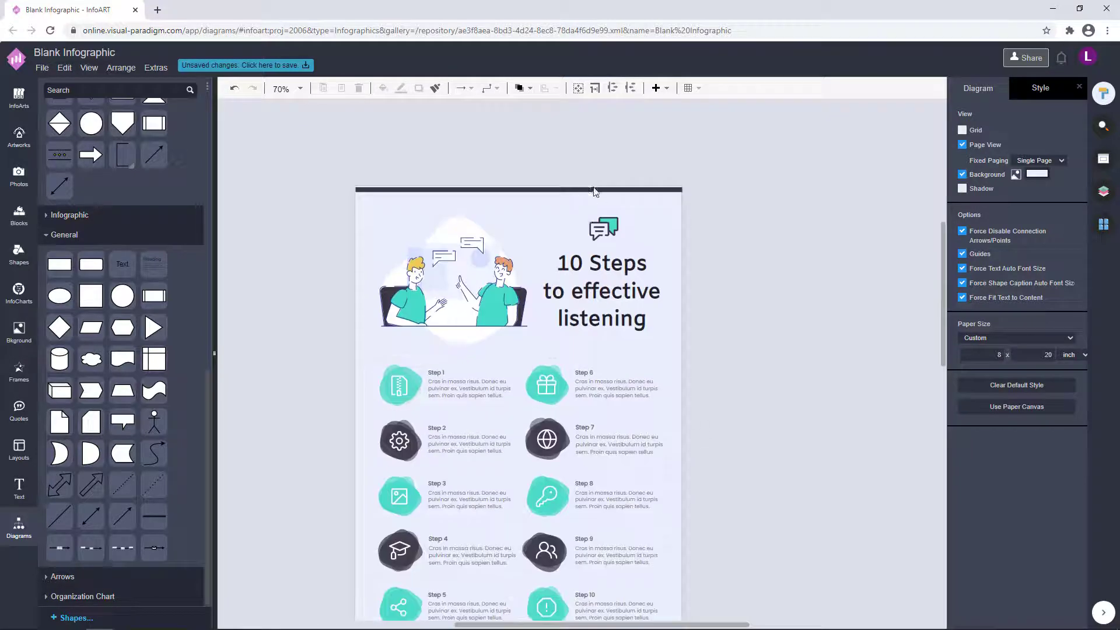
{"action": "left_click", "coordinate": [593, 188]}
{"action": "scroll", "coordinate": [776, 271], "scroll_direction": "down", "scroll_amount": 3}
{"action": "left_click", "coordinate": [672, 572]}
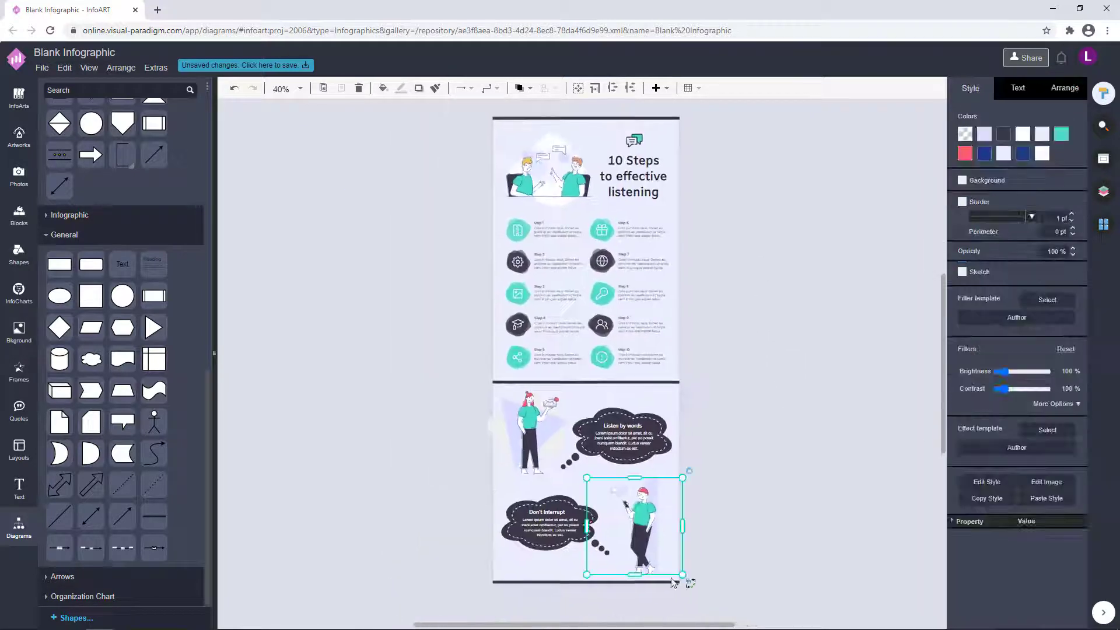
{"action": "left_click", "coordinate": [778, 455]}
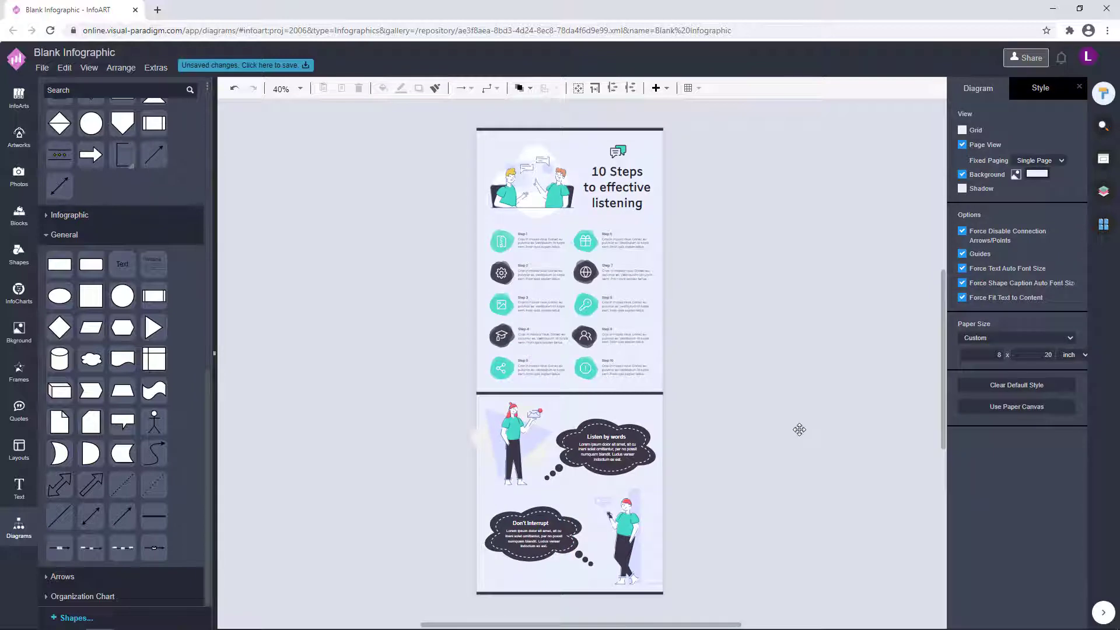
Move the lower section with both figures and thought clouds right of the page, and the header with the ten steps left.
{"action": "left_click_drag", "start_coordinate": [800, 429], "coordinate": [778, 348]}
{"action": "left_click_drag", "start_coordinate": [738, 579], "coordinate": [425, 291]}
{"action": "left_click_drag", "start_coordinate": [486, 351], "coordinate": [710, 357]}
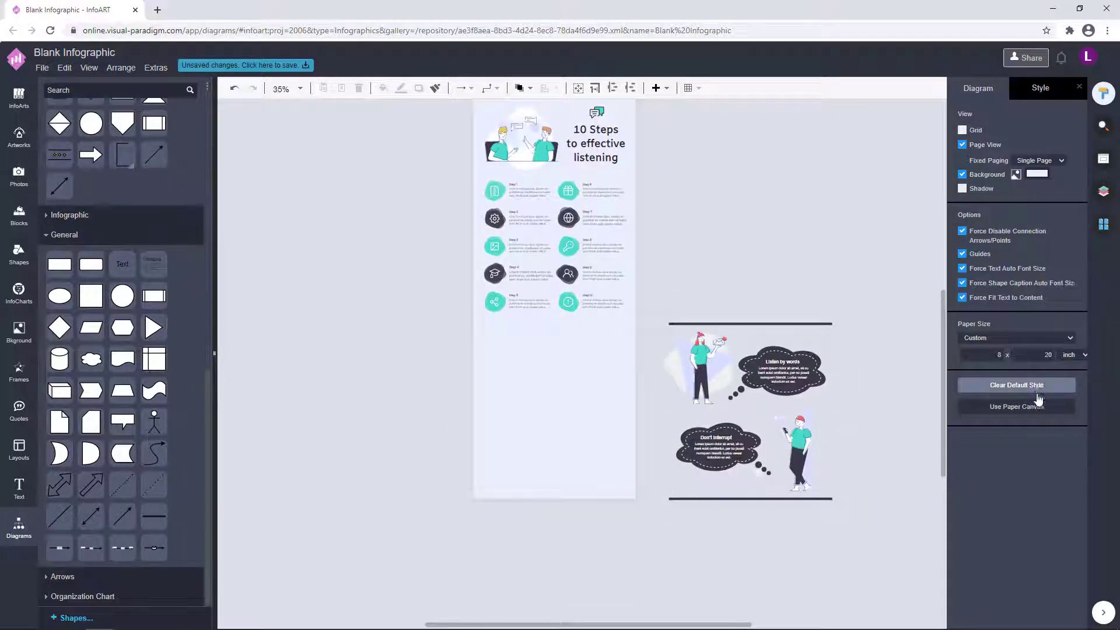
{"action": "scroll", "coordinate": [723, 245], "scroll_direction": "up", "scroll_amount": 1}
{"action": "left_click_drag", "start_coordinate": [658, 396], "coordinate": [326, 102]}
Split the empty page background horizontally into two equal halves.
{"action": "right_click", "coordinate": [576, 327]}
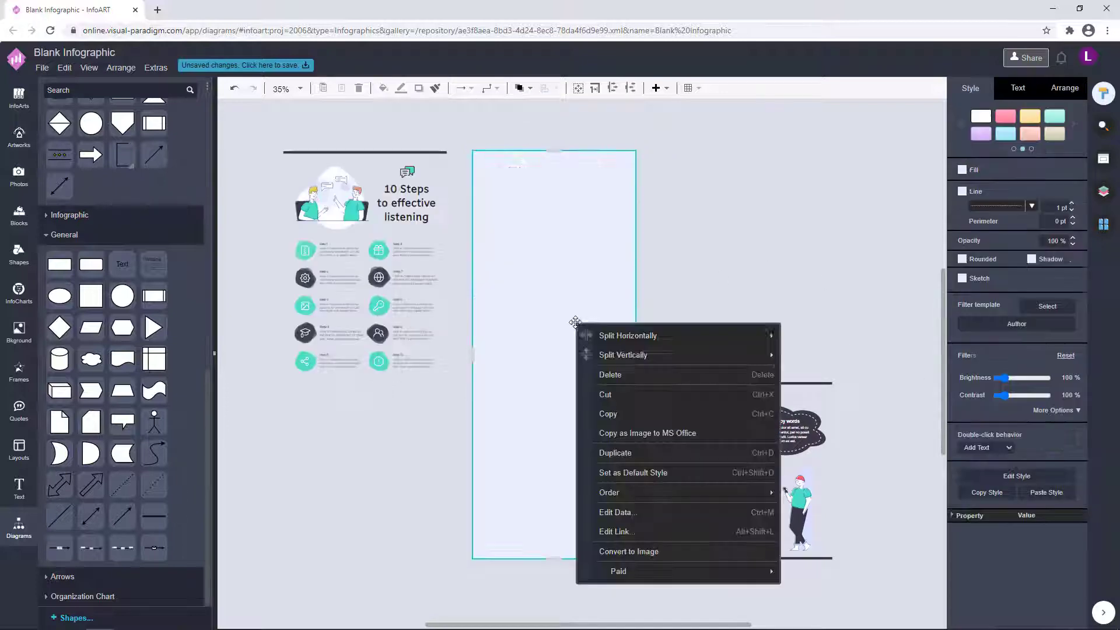
{"action": "left_click", "coordinate": [806, 353]}
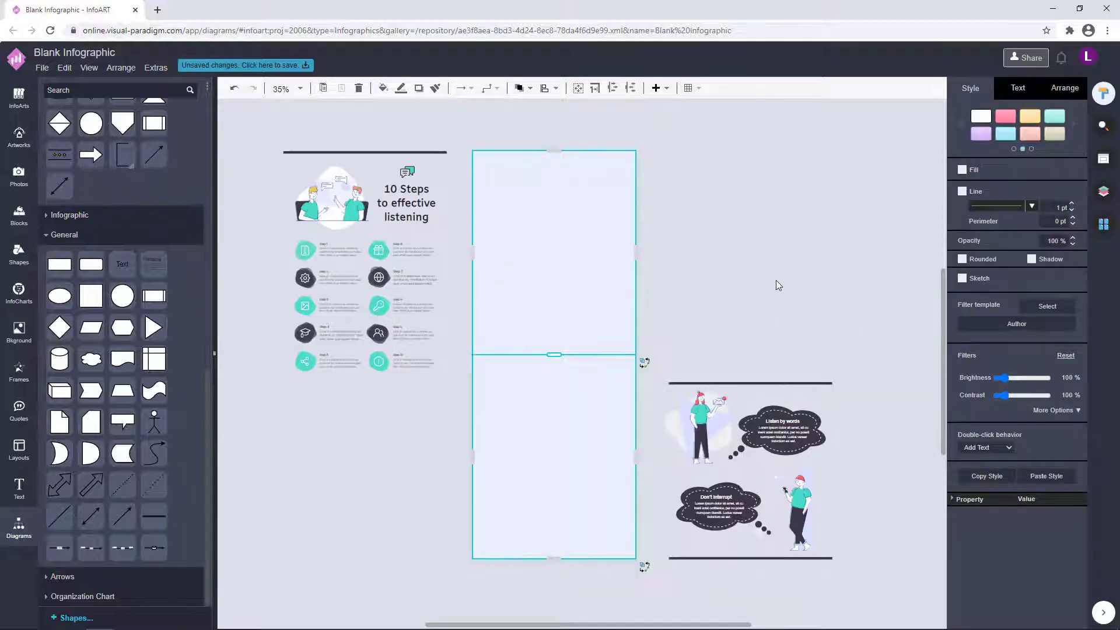
{"action": "left_click", "coordinate": [755, 302]}
Move the figures, thought clouds and their two dark bars back onto the lower half of the page.
{"action": "scroll", "coordinate": [800, 388], "scroll_direction": "down", "scroll_amount": 1}
{"action": "left_click_drag", "start_coordinate": [885, 567], "coordinate": [612, 268]}
{"action": "left_click_drag", "start_coordinate": [701, 399], "coordinate": [506, 391]}
{"action": "scroll", "coordinate": [586, 451], "scroll_direction": "up", "scroll_amount": 4}
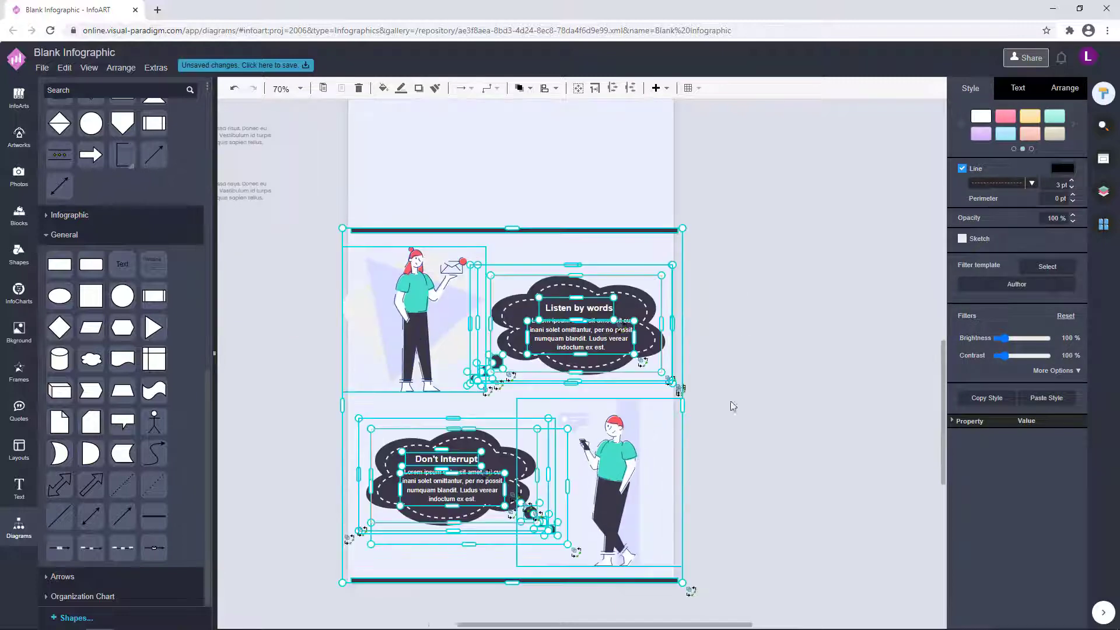
Move the header with the ten steps back onto the upper half of the page.
{"action": "left_click", "coordinate": [792, 350]}
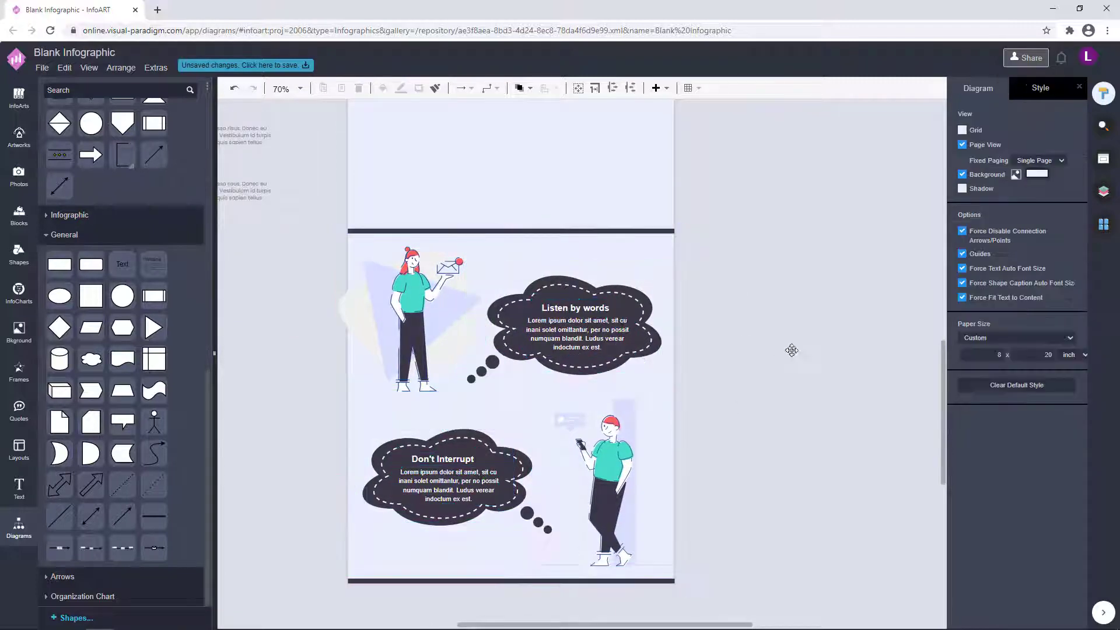
{"action": "scroll", "coordinate": [792, 350], "scroll_direction": "down", "scroll_amount": 4}
{"action": "left_click_drag", "start_coordinate": [386, 156], "coordinate": [595, 426]}
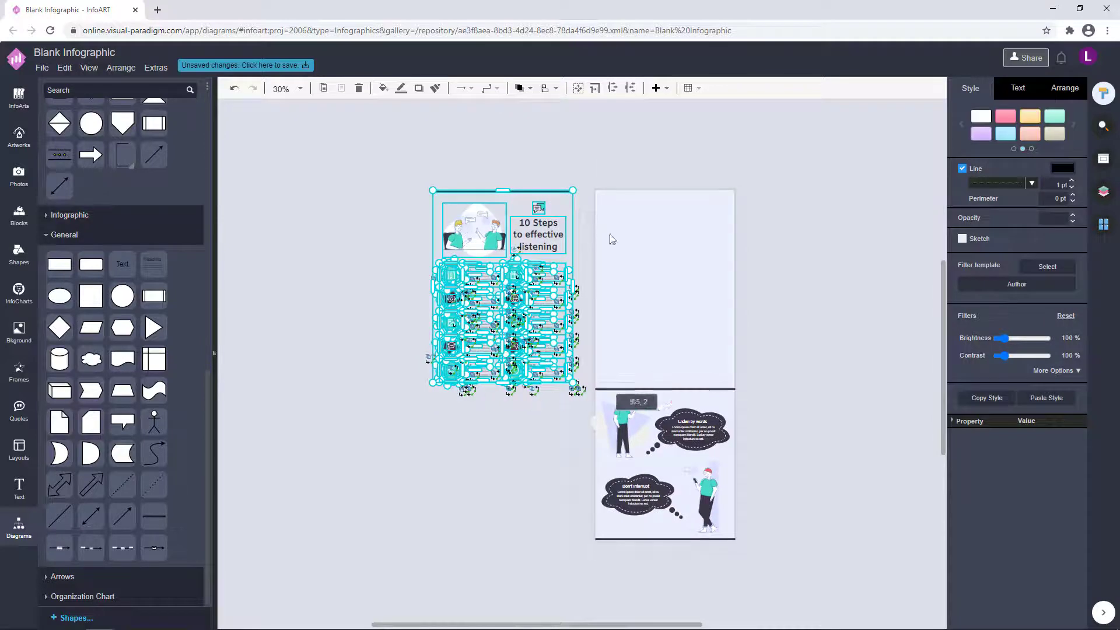
{"action": "scroll", "coordinate": [662, 180], "scroll_direction": "up", "scroll_amount": 6}
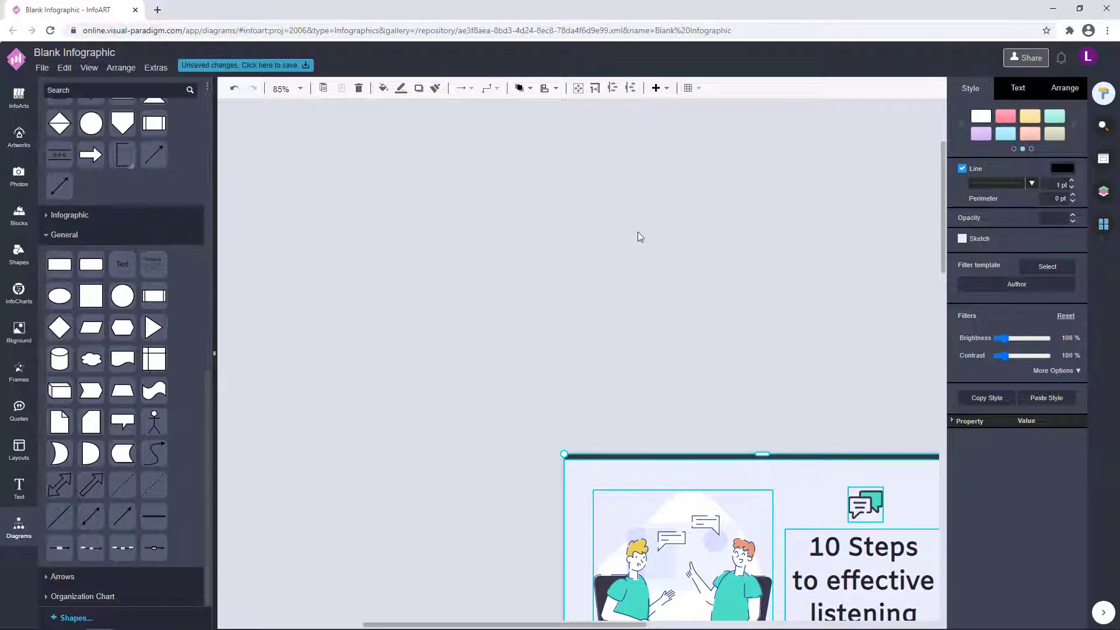
{"action": "left_click", "coordinate": [604, 291]}
Inspect how the header and ten steps line up with the page edges and the middle divider bar.
{"action": "scroll", "coordinate": [603, 289], "scroll_direction": "down", "scroll_amount": 2}
{"action": "left_click_drag", "start_coordinate": [893, 502], "coordinate": [747, 214]}
{"action": "left_click_drag", "start_coordinate": [840, 518], "coordinate": [357, 83]}
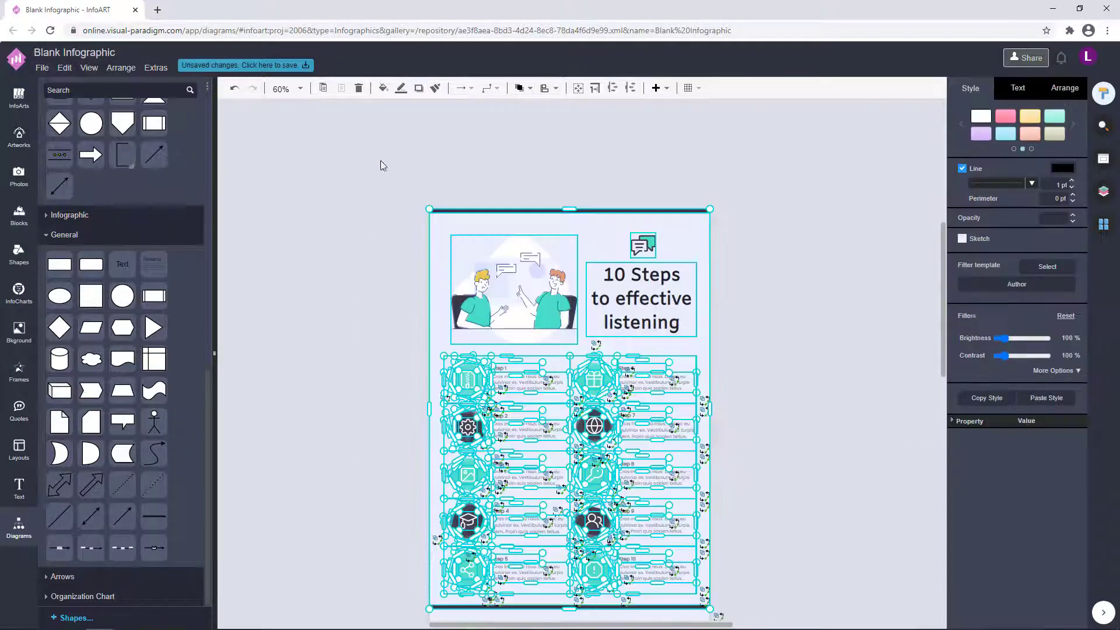
{"action": "left_click_drag", "start_coordinate": [364, 145], "coordinate": [850, 601]}
{"action": "left_click", "coordinate": [823, 492]}
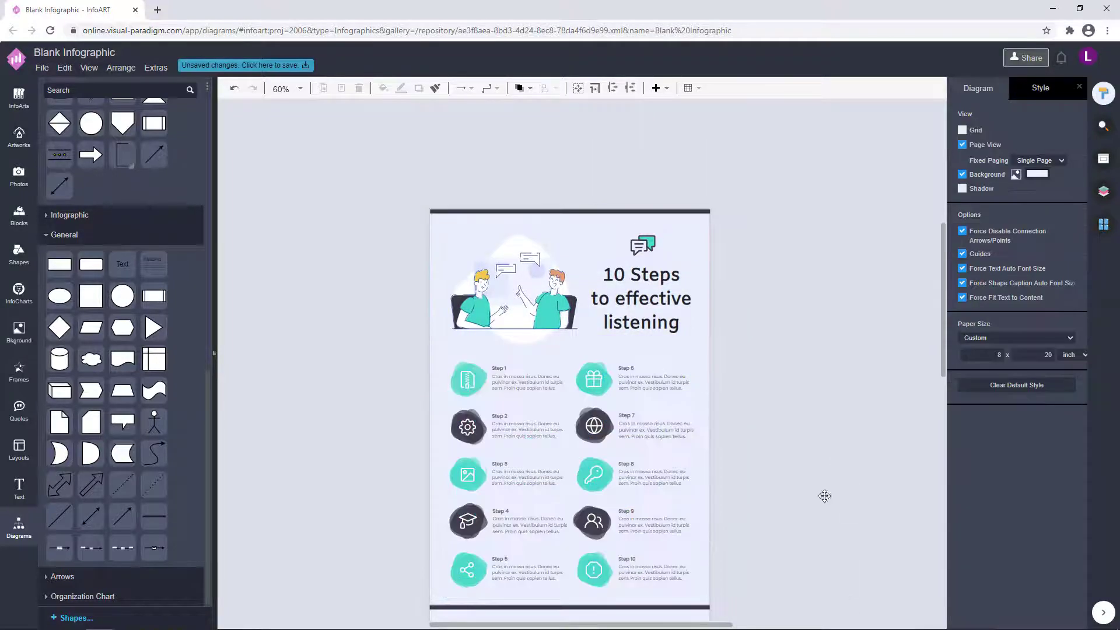
{"action": "scroll", "coordinate": [823, 492], "scroll_direction": "down", "scroll_amount": 2}
{"action": "left_click_drag", "start_coordinate": [426, 121], "coordinate": [867, 505]}
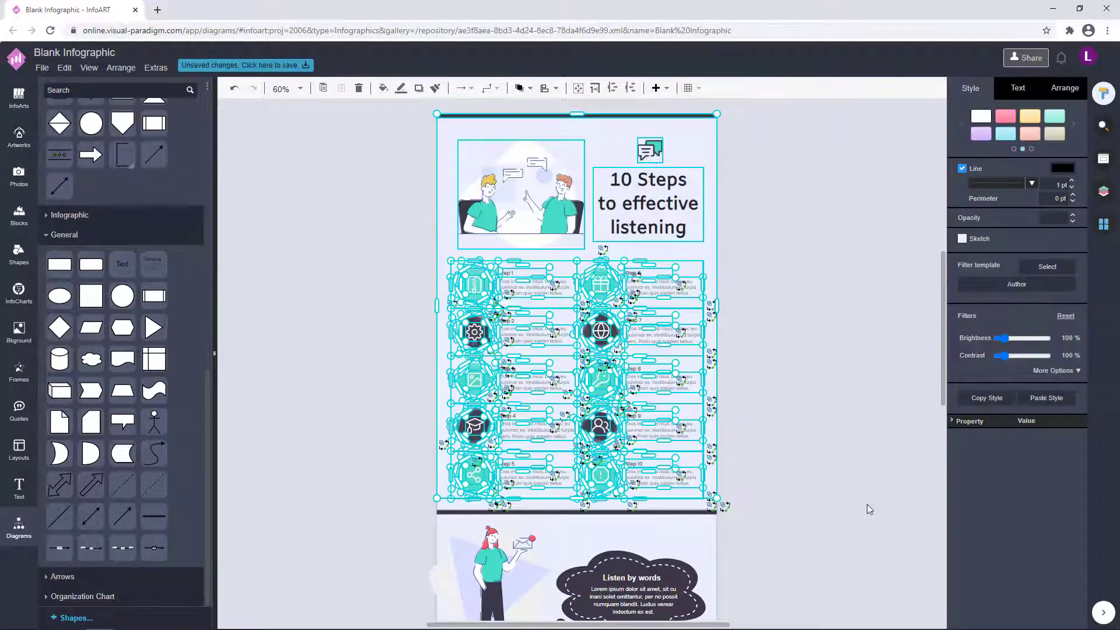
{"action": "left_click", "coordinate": [852, 482]}
Fill the lower background half behind the figures and thought clouds with solid medium grey.
{"action": "scroll", "coordinate": [850, 479], "scroll_direction": "down", "scroll_amount": 6}
{"action": "left_click", "coordinate": [677, 146]}
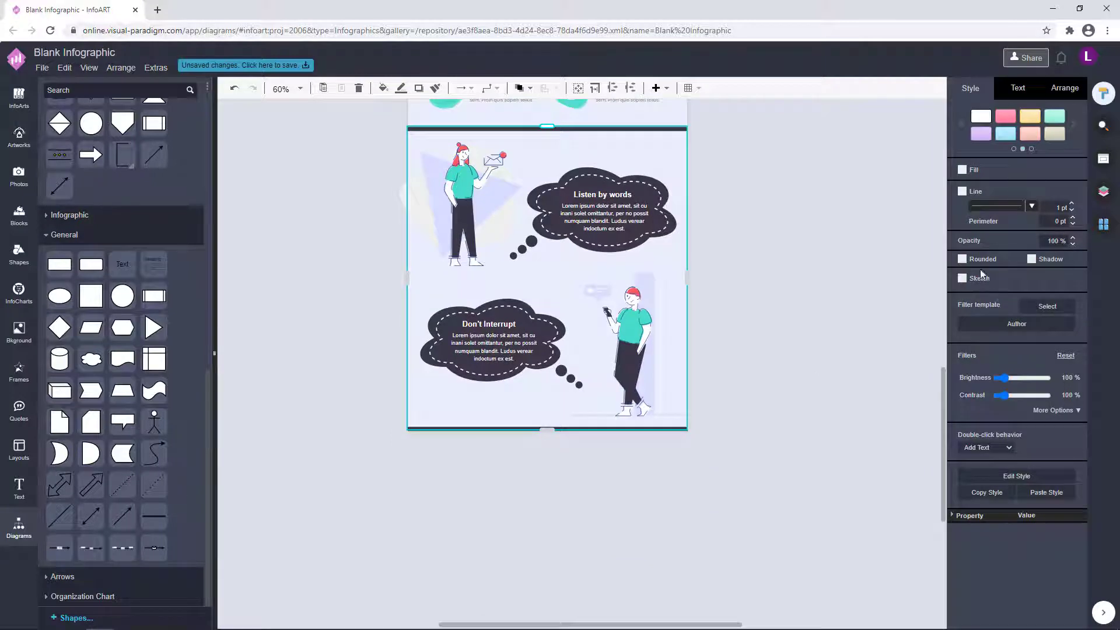
{"action": "left_click", "coordinate": [963, 169]}
{"action": "left_click", "coordinate": [1063, 170]}
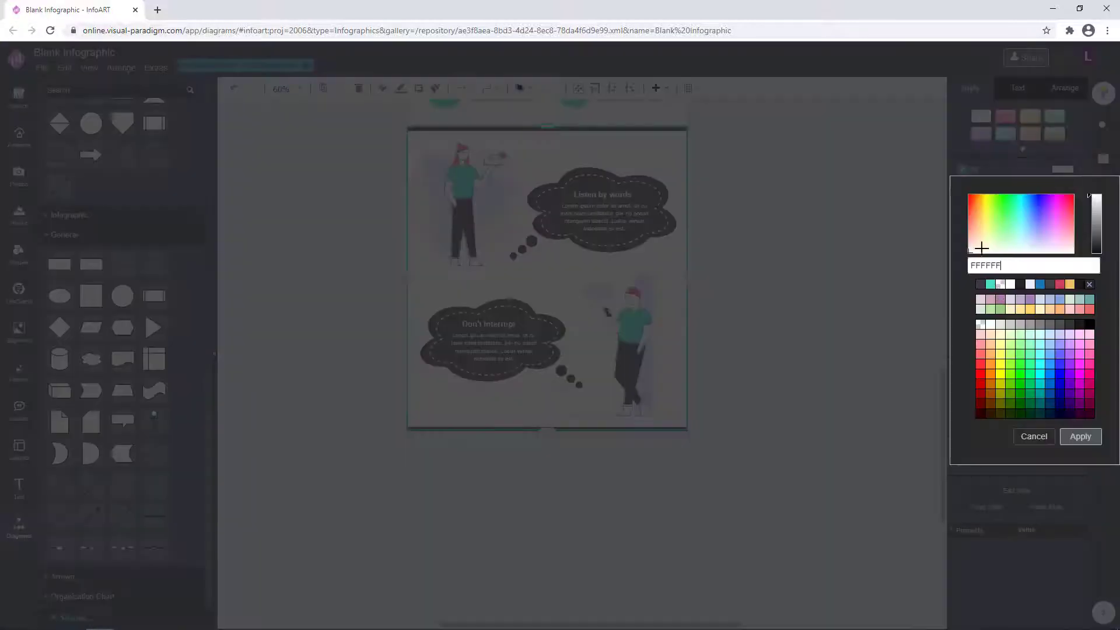
{"action": "left_click", "coordinate": [1081, 437]}
{"action": "left_click", "coordinate": [790, 264]}
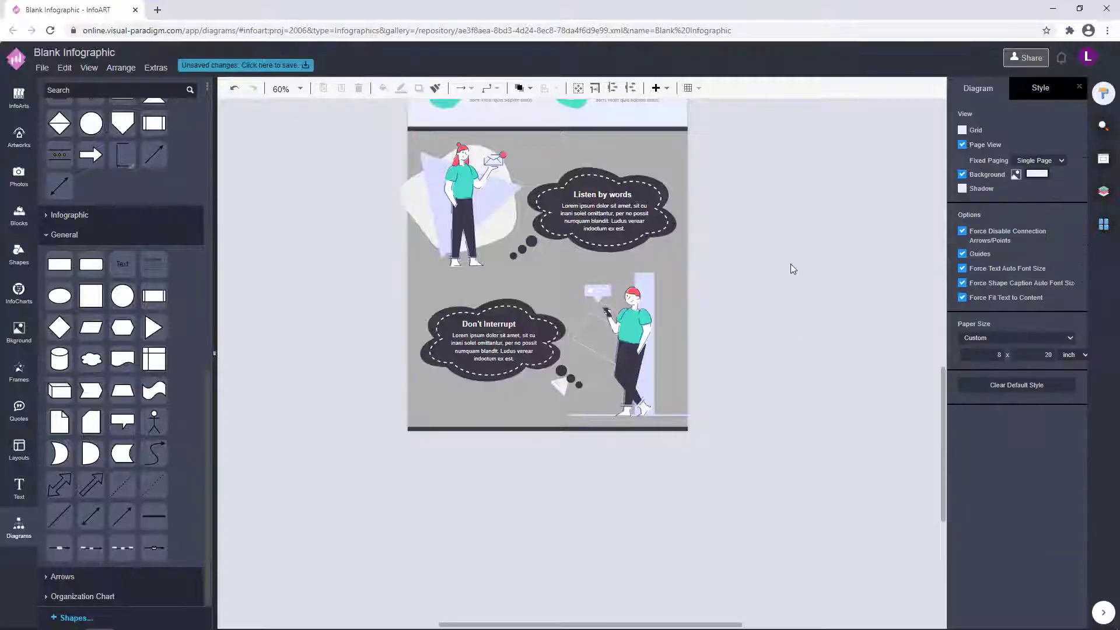
Review the whole infographic's colours and balance, from the header and ten steps down to the grey lower section.
{"action": "scroll", "coordinate": [758, 350], "scroll_direction": "down", "scroll_amount": 3}
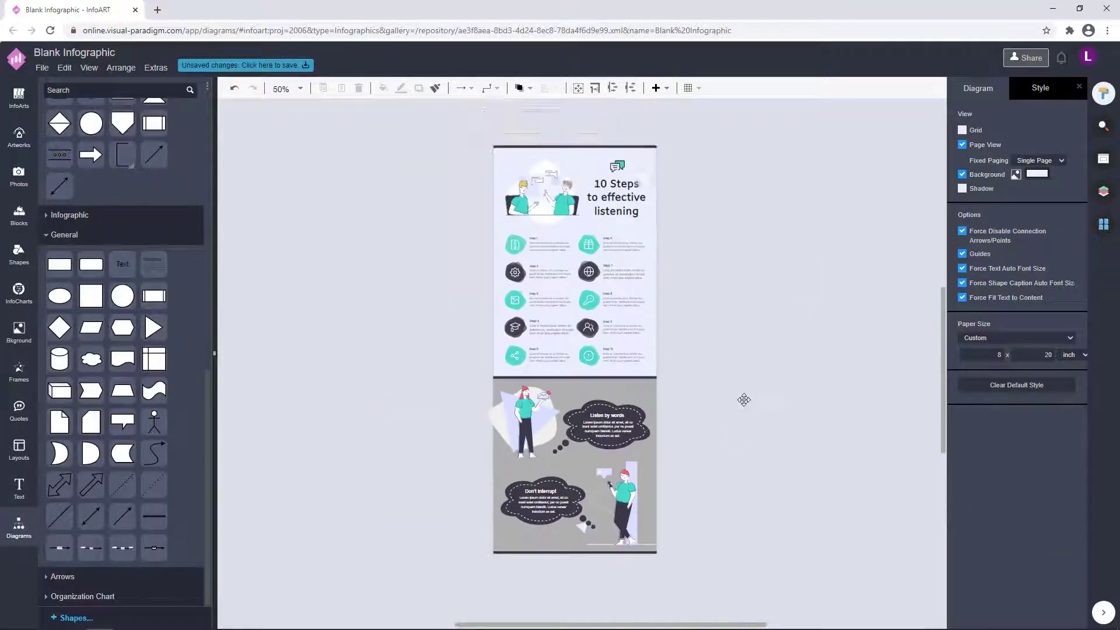
{"action": "left_click", "coordinate": [630, 403]}
{"action": "left_click", "coordinate": [765, 367]}
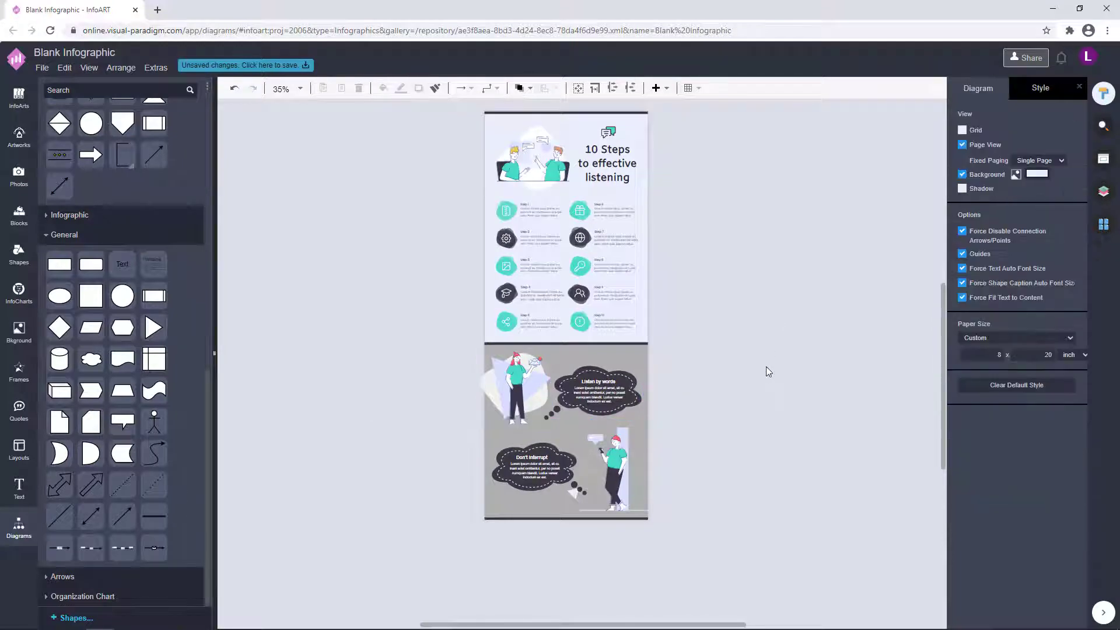
{"action": "left_click", "coordinate": [622, 451]}
{"action": "left_click", "coordinate": [797, 404]}
{"action": "scroll", "coordinate": [785, 387], "scroll_direction": "up", "scroll_amount": 1}
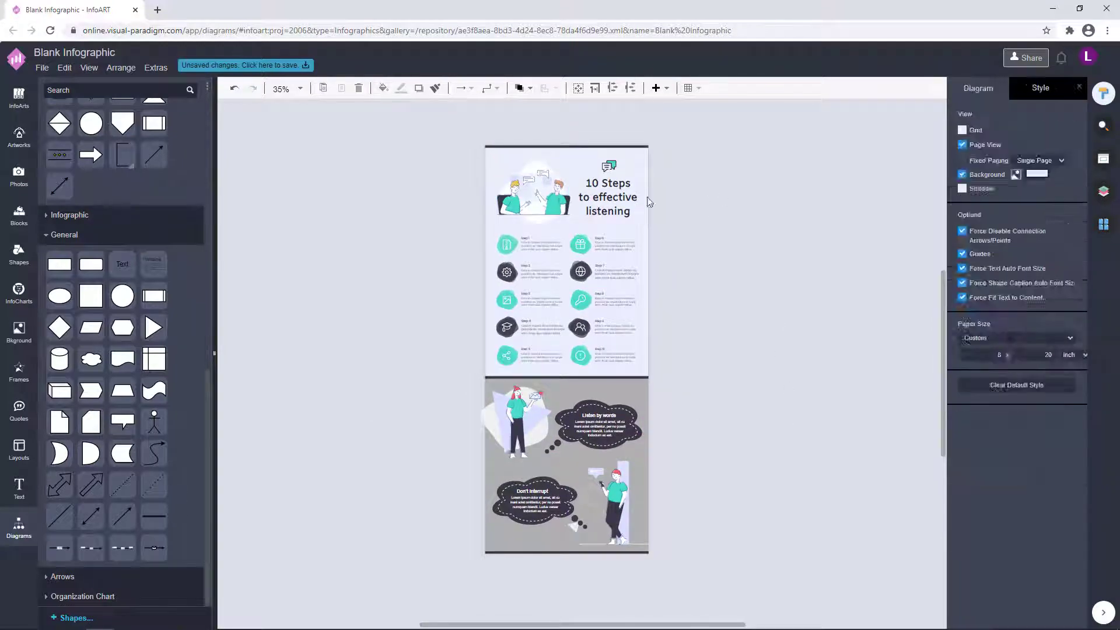
{"action": "left_click", "coordinate": [609, 163]}
{"action": "left_click", "coordinate": [609, 164]}
{"action": "left_click", "coordinate": [728, 217]}
{"action": "scroll", "coordinate": [600, 284], "scroll_direction": "up", "scroll_amount": 1}
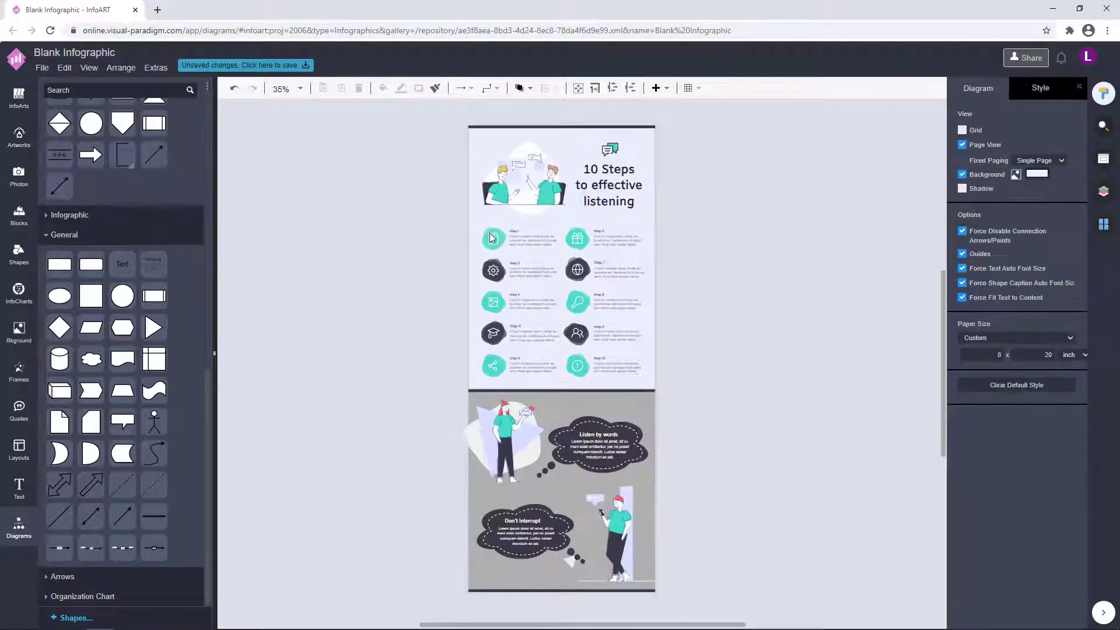
{"action": "left_click", "coordinate": [600, 284]}
{"action": "left_click", "coordinate": [770, 266]}
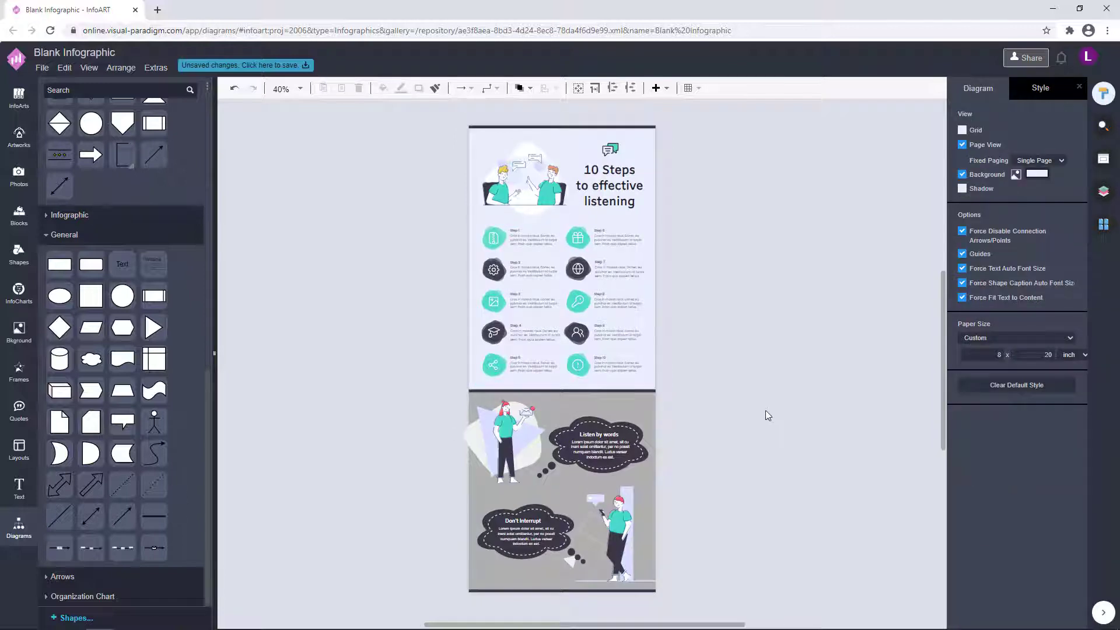
{"action": "scroll", "coordinate": [443, 497], "scroll_direction": "up", "scroll_amount": 4}
{"action": "left_click_drag", "start_coordinate": [576, 354], "coordinate": [406, 230]}
{"action": "key", "text": "ctrl+z"}
{"action": "left_click", "coordinate": [442, 512]}
Fill the two larger trailing circles of the "Listen by words" thought cloud with teal.
{"action": "scroll", "coordinate": [642, 255], "scroll_direction": "down", "scroll_amount": 3}
{"action": "scroll", "coordinate": [642, 254], "scroll_direction": "right", "scroll_amount": 2}
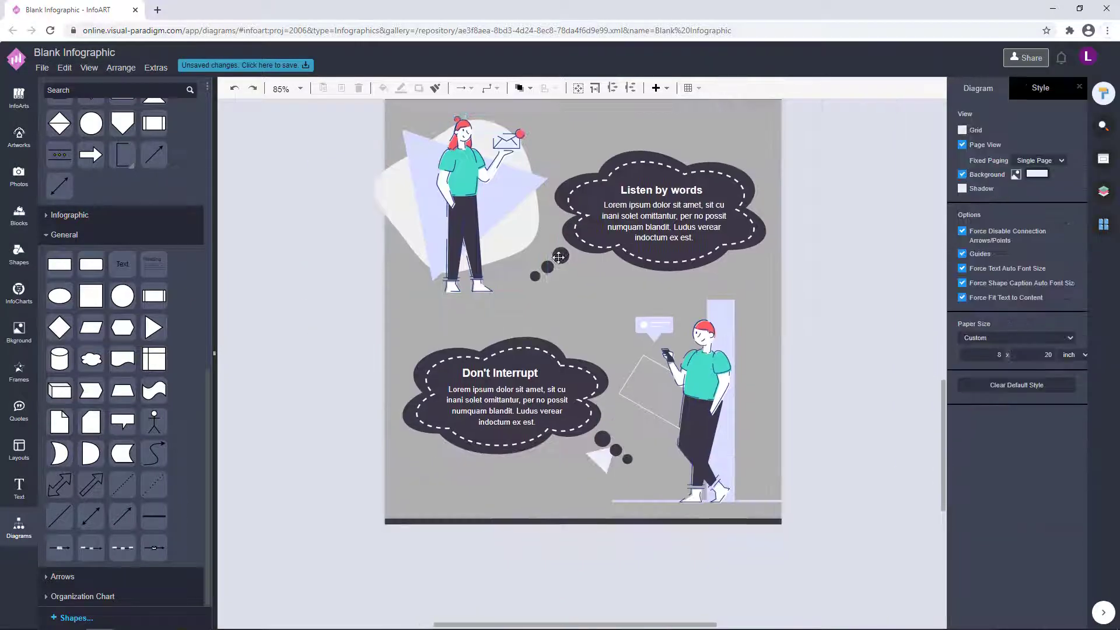
{"action": "left_click", "coordinate": [560, 256]}
{"action": "left_click", "coordinate": [1062, 172]}
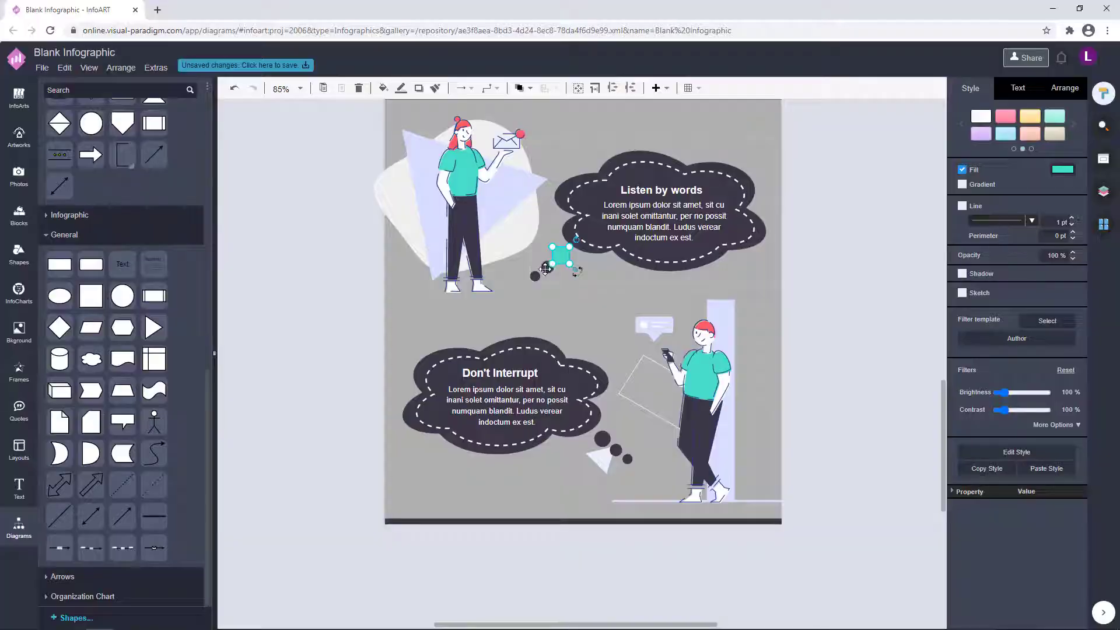
{"action": "left_click", "coordinate": [548, 268]}
{"action": "left_click", "coordinate": [1062, 171]}
{"action": "left_click", "coordinate": [855, 280]}
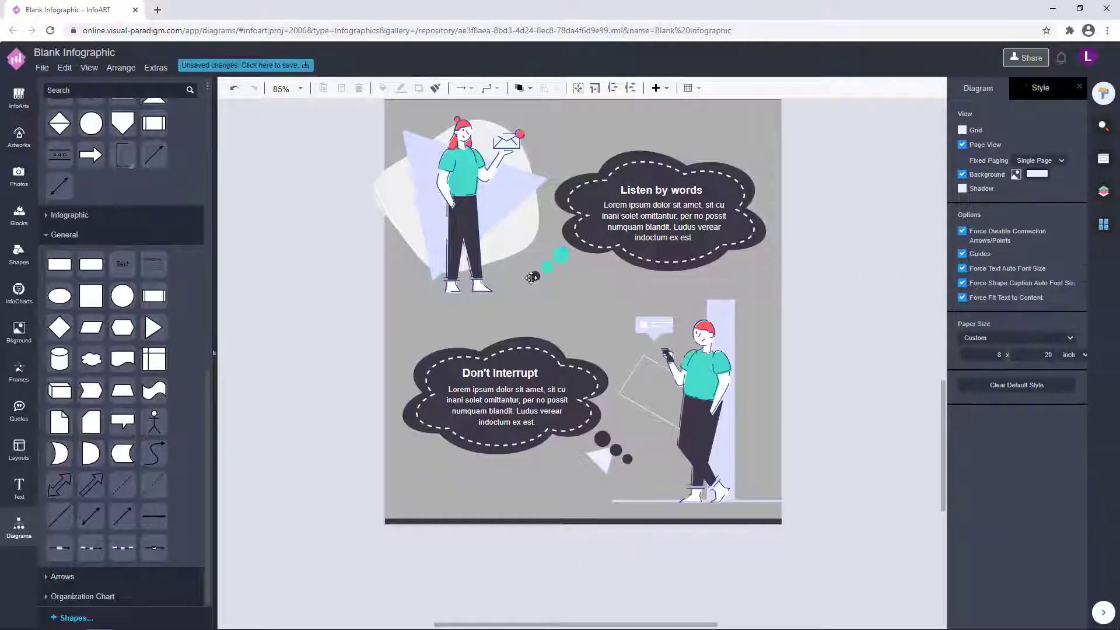
Fill the smallest trailing circle of the "Listen by words" thought cloud with teal.
{"action": "left_click", "coordinate": [535, 276]}
{"action": "left_click", "coordinate": [536, 276]}
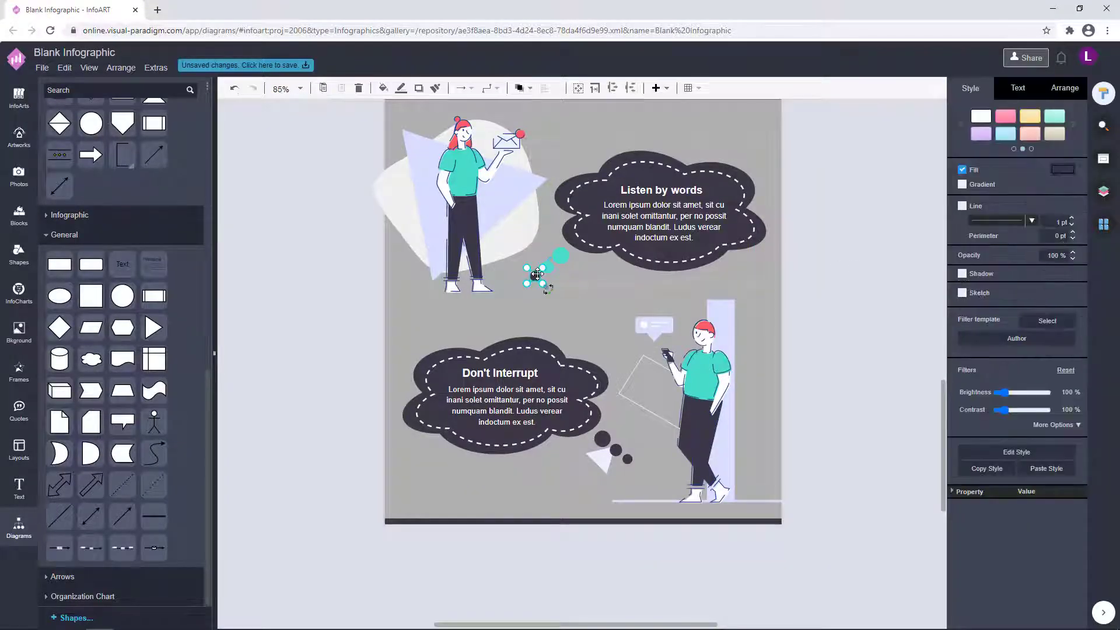
{"action": "left_click", "coordinate": [1062, 171]}
{"action": "left_click", "coordinate": [981, 284]}
{"action": "left_click", "coordinate": [1080, 442]}
{"action": "left_click", "coordinate": [840, 252]}
Look up the light backdrop colour in the woman's artwork and fill the largest "Listen by words" trailing circle with the same F0F0F0.
{"action": "scroll", "coordinate": [701, 430], "scroll_direction": "down", "scroll_amount": 3}
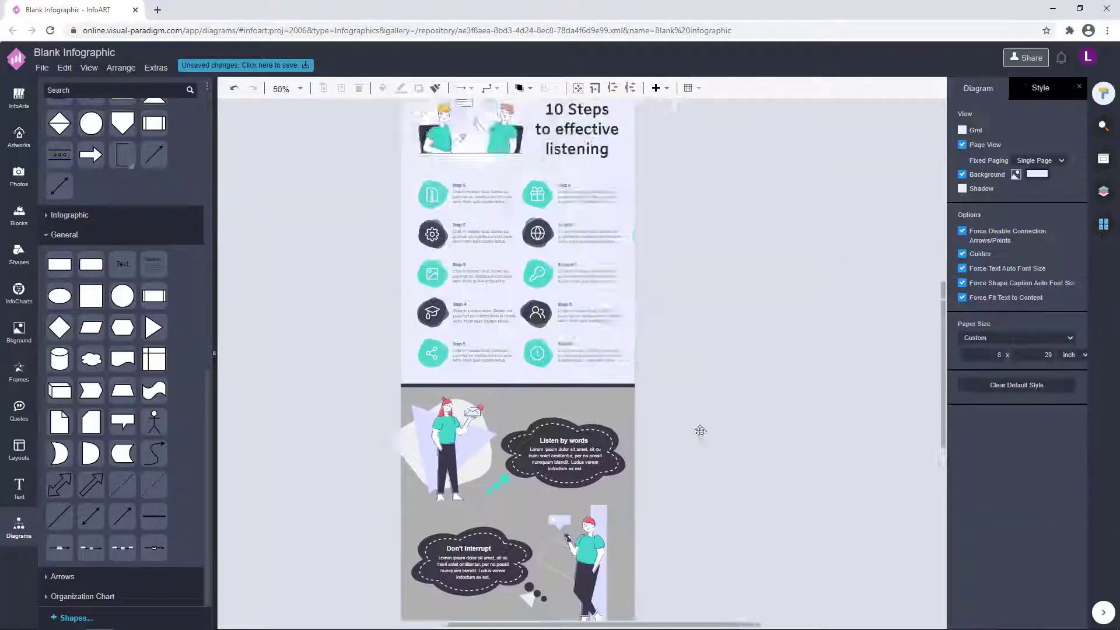
{"action": "scroll", "coordinate": [585, 325], "scroll_direction": "up", "scroll_amount": 4}
{"action": "left_click", "coordinate": [490, 303]}
{"action": "left_click", "coordinate": [1026, 137]}
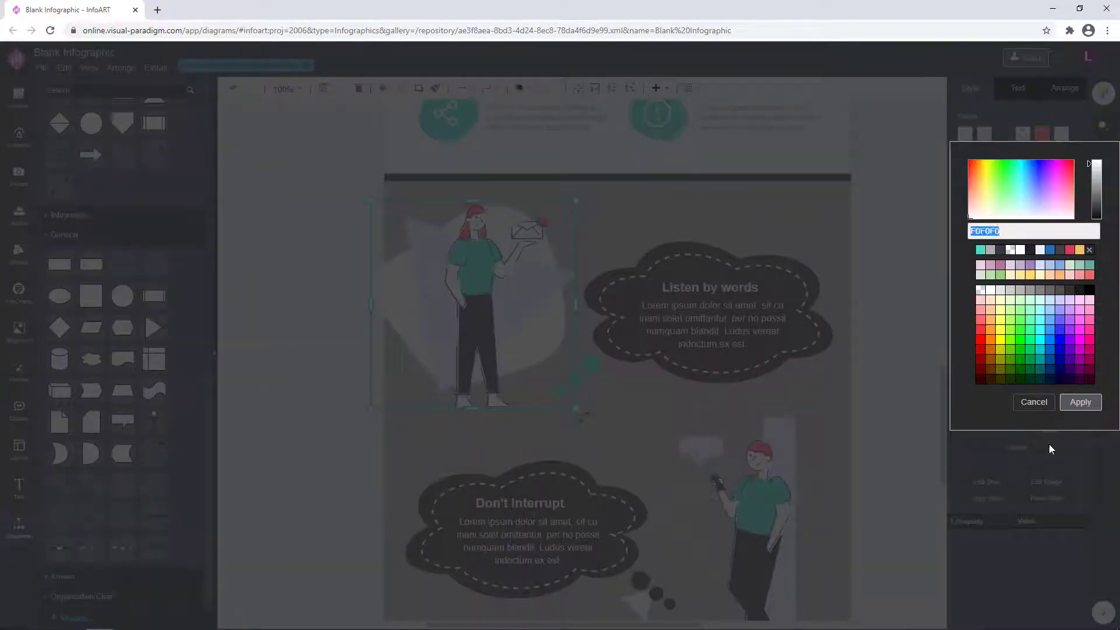
{"action": "left_click", "coordinate": [1034, 403]}
{"action": "left_click", "coordinate": [592, 365]}
{"action": "left_click", "coordinate": [1062, 170]}
{"action": "type", "text": "F0F0F0"}
{"action": "left_click", "coordinate": [1080, 436]}
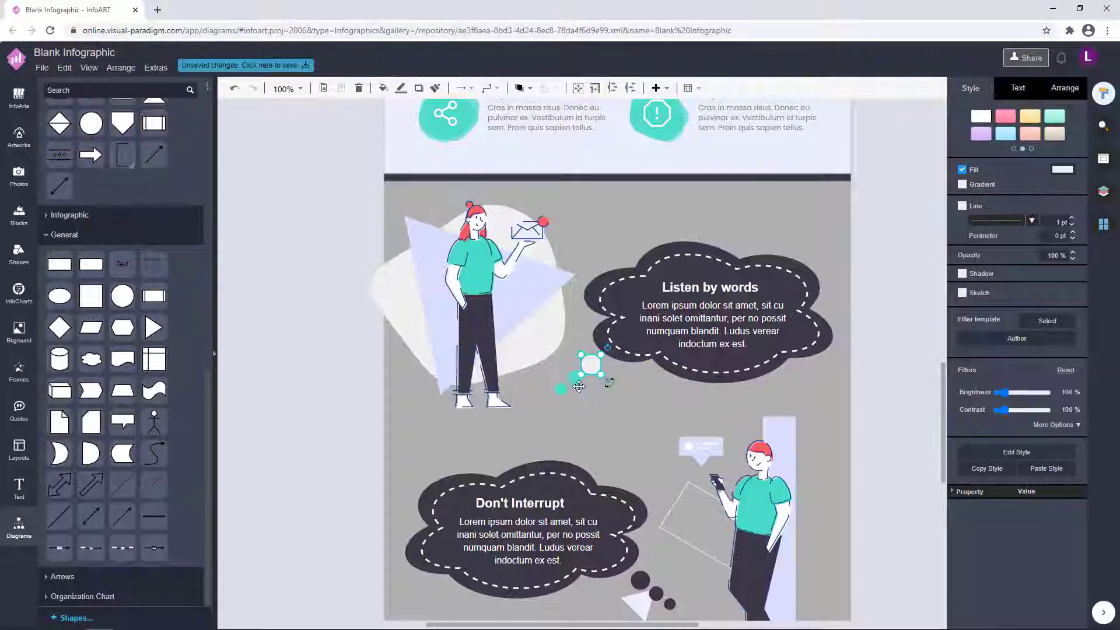
Fill the middle trailing circle of the "Listen by words" cloud with F0F0F0.
{"action": "left_click", "coordinate": [576, 381]}
{"action": "left_click", "coordinate": [577, 380]}
{"action": "left_click", "coordinate": [1061, 171]}
{"action": "type", "text": "F0F0F0"}
{"action": "left_click", "coordinate": [1080, 436]}
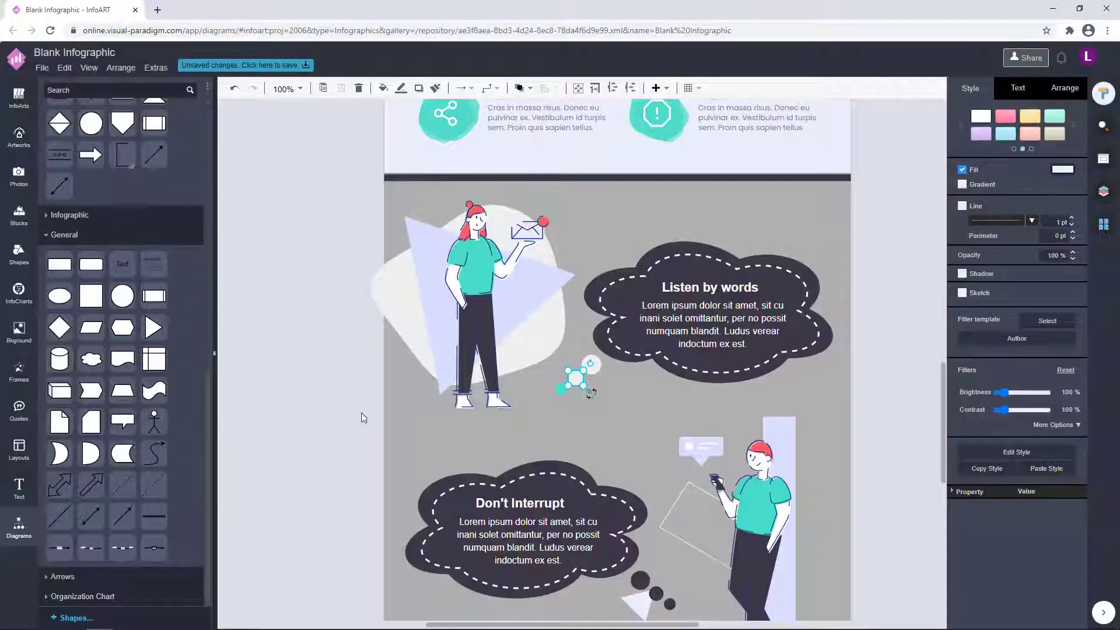
{"action": "left_click", "coordinate": [362, 415]}
Fill the smallest trailing circle of the "Listen by words" cloud with F0F0F0.
{"action": "left_click", "coordinate": [561, 389]}
{"action": "left_click", "coordinate": [561, 389]}
{"action": "left_click", "coordinate": [561, 389]}
{"action": "left_click", "coordinate": [1062, 170]}
{"action": "type", "text": "F0F0F0"}
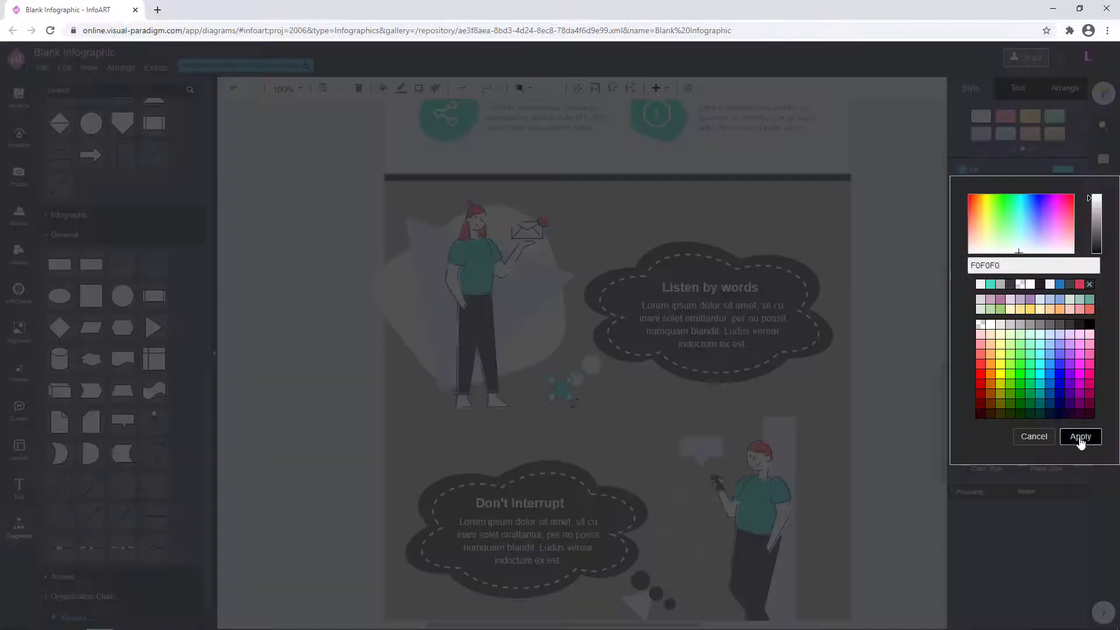
{"action": "left_click", "coordinate": [1080, 436]}
Fill the two larger trailing circles of the "Don't Interrupt" cloud with F0F0F0.
{"action": "scroll", "coordinate": [584, 350], "scroll_direction": "down", "scroll_amount": 4}
{"action": "left_click", "coordinate": [617, 323]}
{"action": "left_click", "coordinate": [1062, 170]}
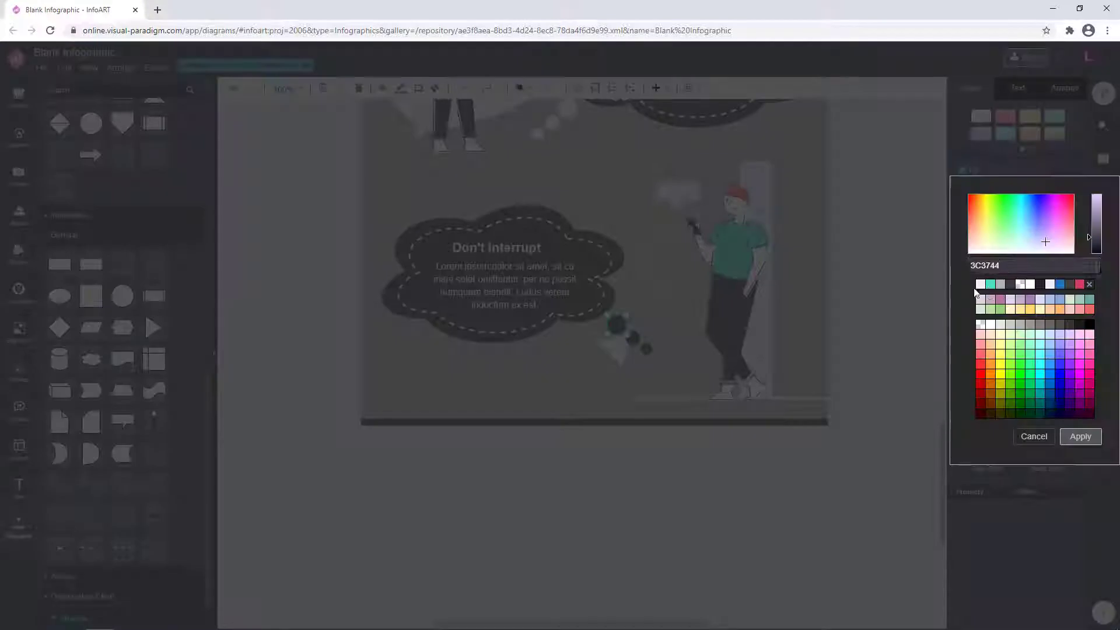
{"action": "left_click", "coordinate": [981, 285]}
{"action": "left_click", "coordinate": [1081, 436]}
{"action": "left_click", "coordinate": [633, 337]}
{"action": "left_click", "coordinate": [1062, 170]}
{"action": "left_click", "coordinate": [982, 285]}
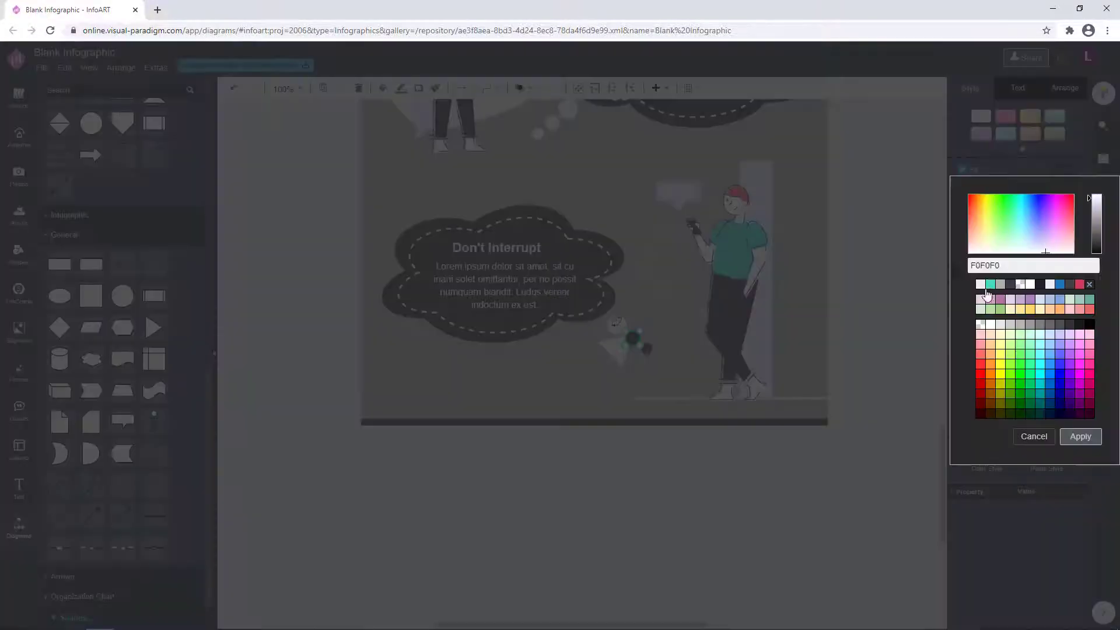
{"action": "left_click", "coordinate": [1081, 436]}
Fill the smallest trailing circle of the "Don't Interrupt" cloud with F0F0F0.
{"action": "left_click", "coordinate": [648, 349]}
{"action": "left_click", "coordinate": [646, 349]}
{"action": "left_click", "coordinate": [645, 349]}
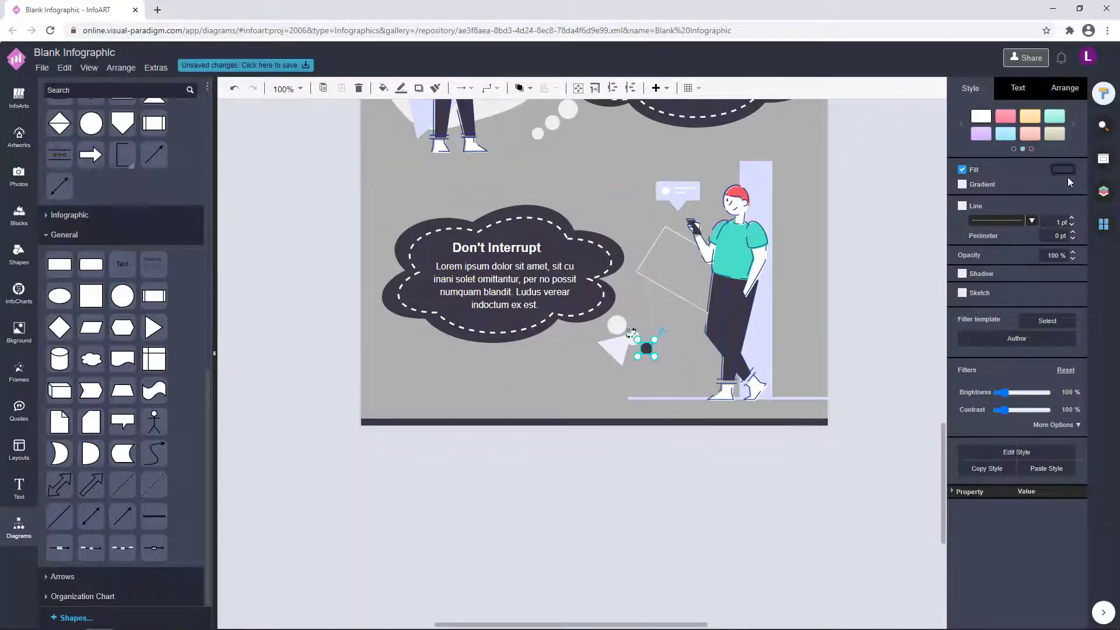
{"action": "left_click", "coordinate": [1062, 170]}
{"action": "left_click", "coordinate": [986, 286]}
{"action": "left_click", "coordinate": [1081, 437]}
{"action": "left_click", "coordinate": [800, 450]}
Shift the standing man artwork right of the trailing circles and try making its white colours transparent.
{"action": "scroll", "coordinate": [800, 450], "scroll_direction": "down", "scroll_amount": 5}
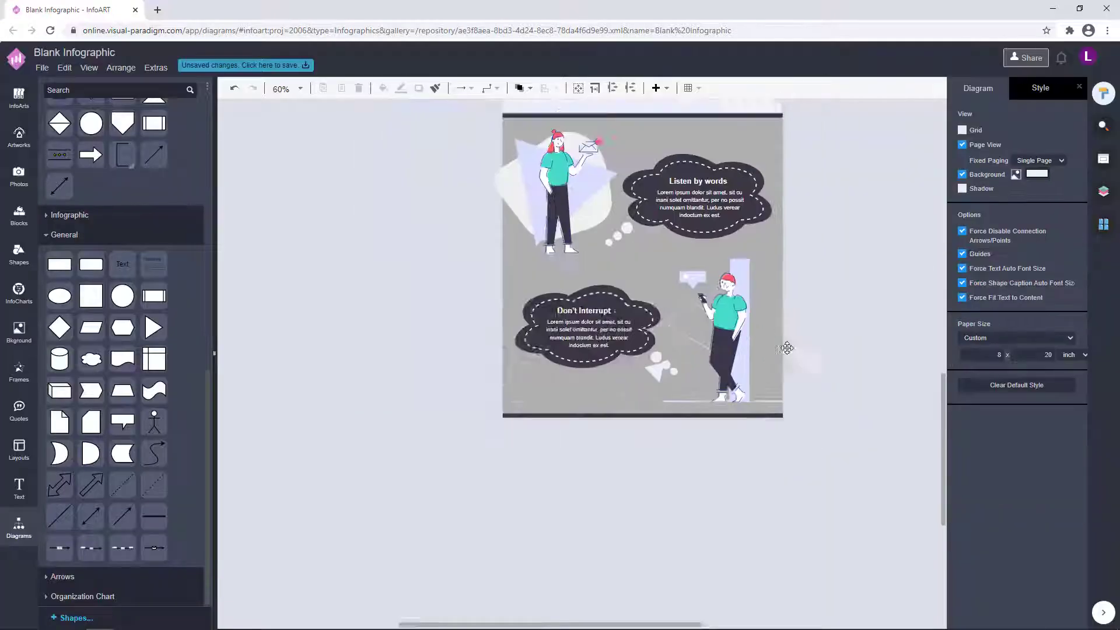
{"action": "left_click", "coordinate": [669, 418]}
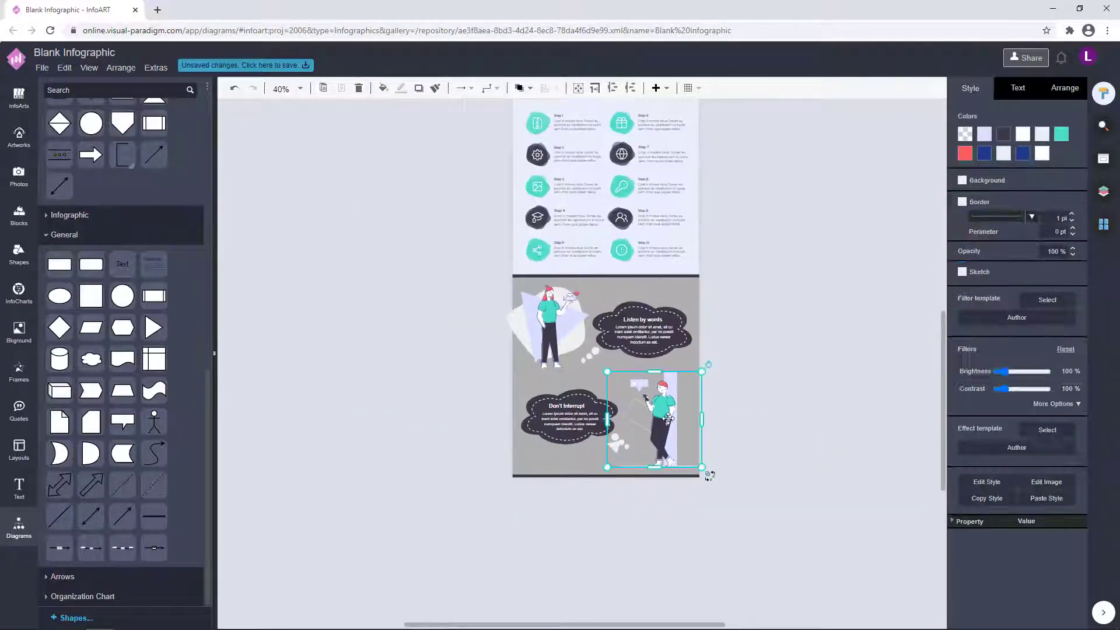
{"action": "left_click", "coordinate": [793, 381]}
{"action": "left_click_drag", "start_coordinate": [665, 419], "coordinate": [690, 418]}
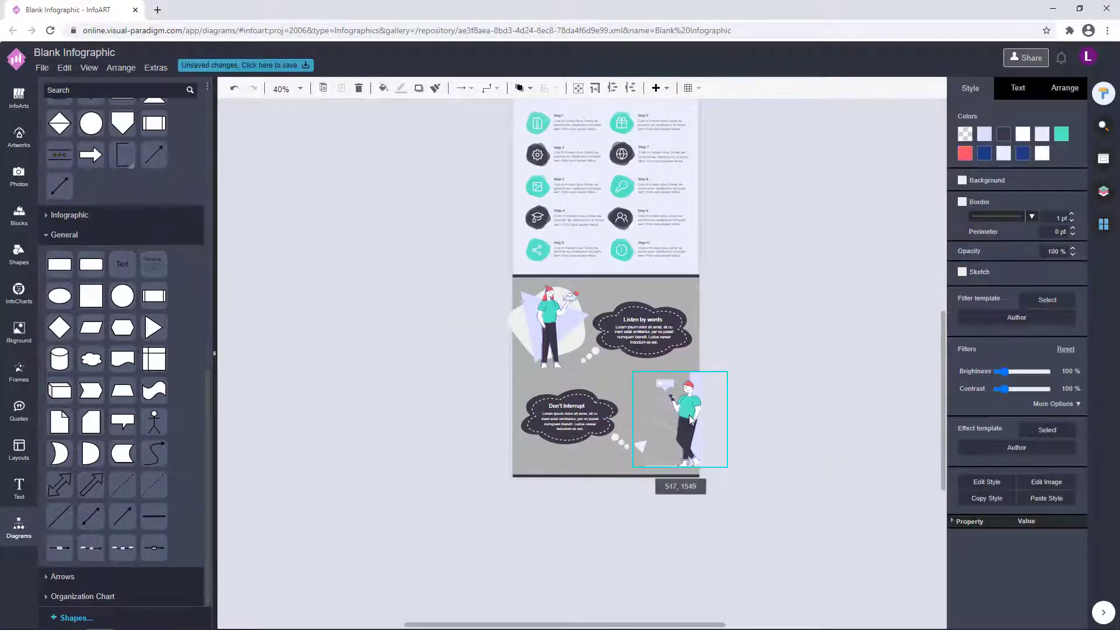
{"action": "left_click", "coordinate": [1041, 153]}
{"action": "left_click", "coordinate": [1080, 420]}
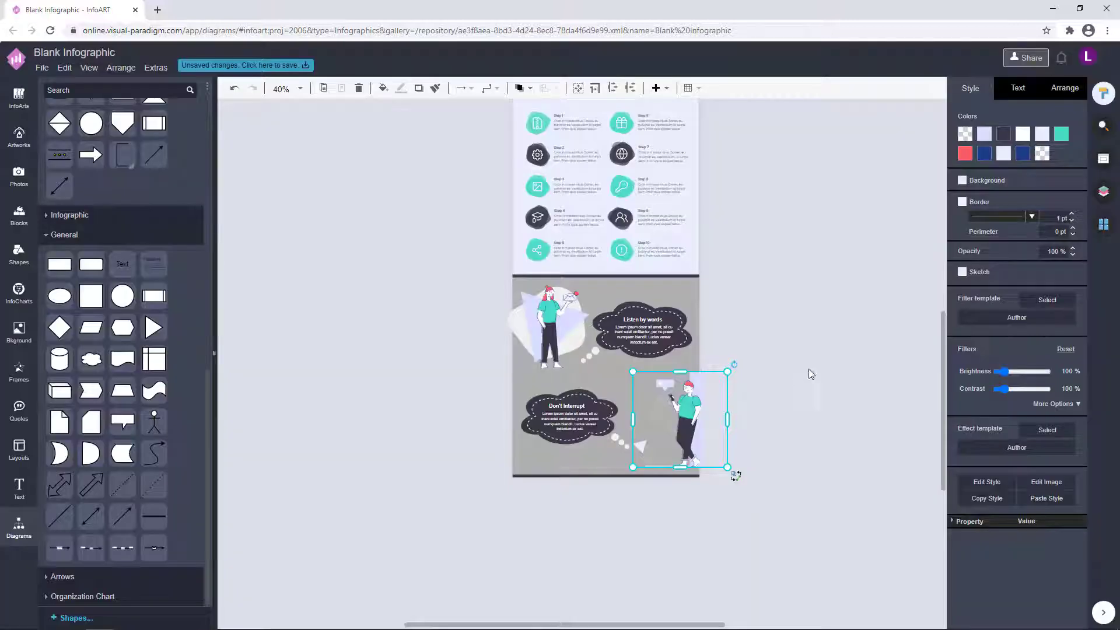
{"action": "left_click", "coordinate": [1025, 138]}
{"action": "left_click", "coordinate": [1081, 401]}
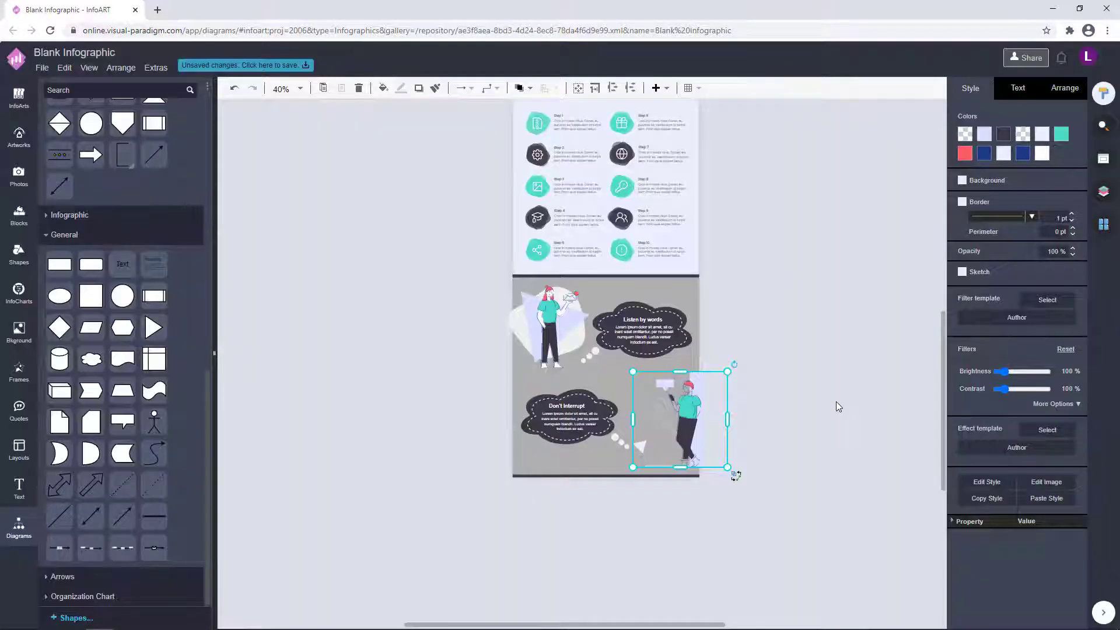
{"action": "left_click", "coordinate": [838, 406]}
Move the standing man artwork off the right edge of the page, clear of the "Don't Interrupt" circles.
{"action": "left_click_drag", "start_coordinate": [684, 433], "coordinate": [664, 434]}
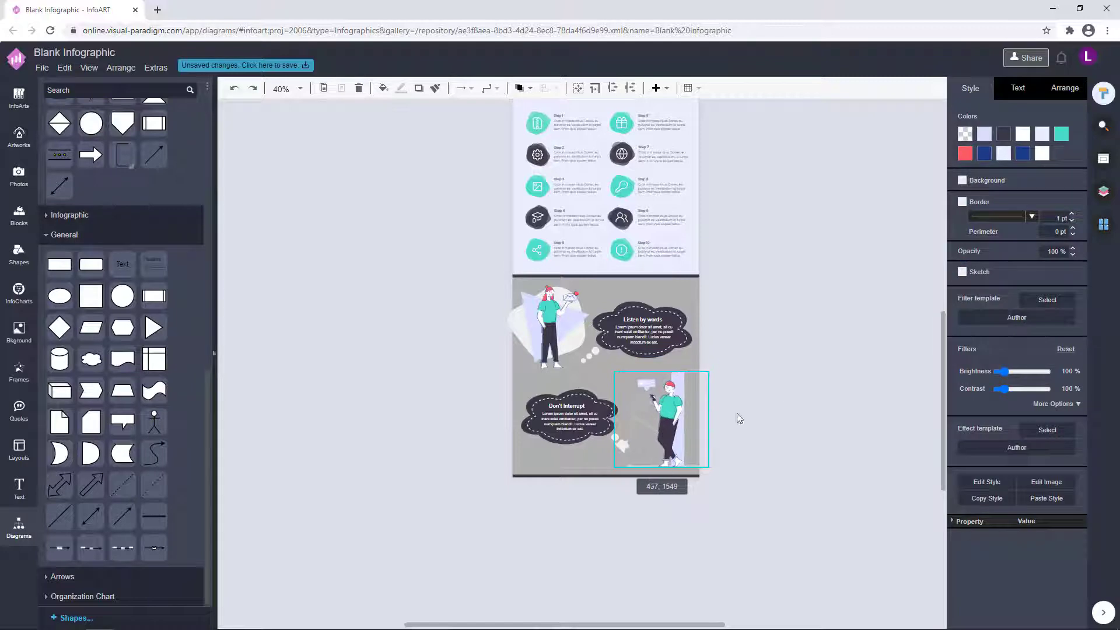
{"action": "left_click", "coordinate": [737, 415]}
{"action": "scroll", "coordinate": [733, 489], "scroll_direction": "up", "scroll_amount": 4}
{"action": "left_click_drag", "start_coordinate": [648, 351], "coordinate": [806, 350]}
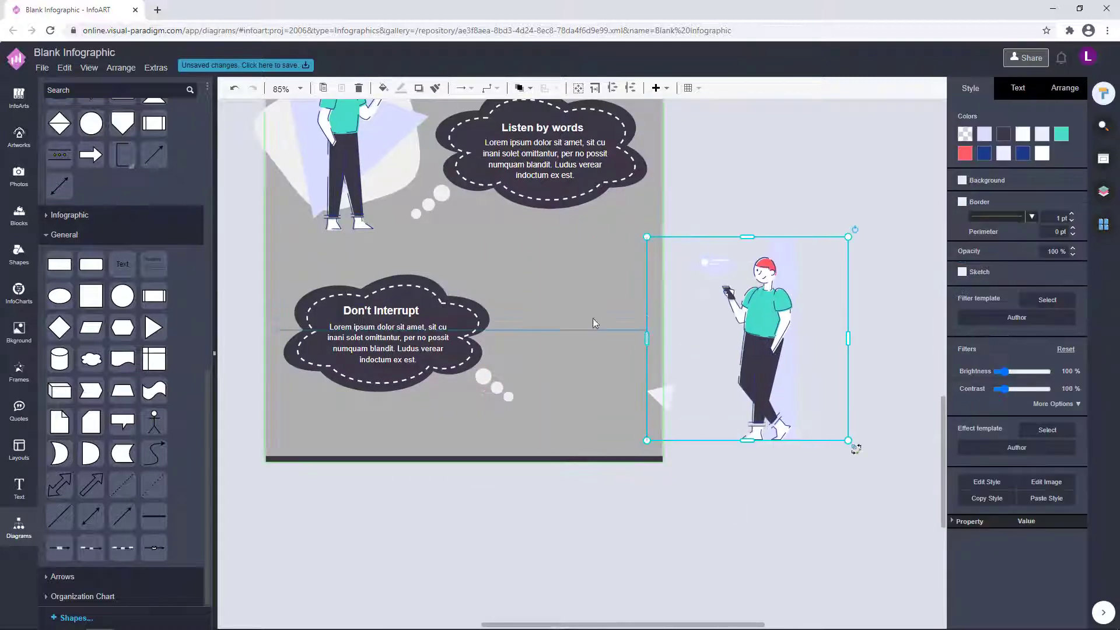
Cover the stray pale triangle in the man's artwork with a small upright rectangle filled with grey B0B0B0.
{"action": "left_click_drag", "start_coordinate": [593, 323], "coordinate": [594, 323]}
{"action": "left_click_drag", "start_coordinate": [617, 346], "coordinate": [617, 396]}
{"action": "left_click_drag", "start_coordinate": [618, 368], "coordinate": [671, 408]}
{"action": "left_click", "coordinate": [1064, 169]}
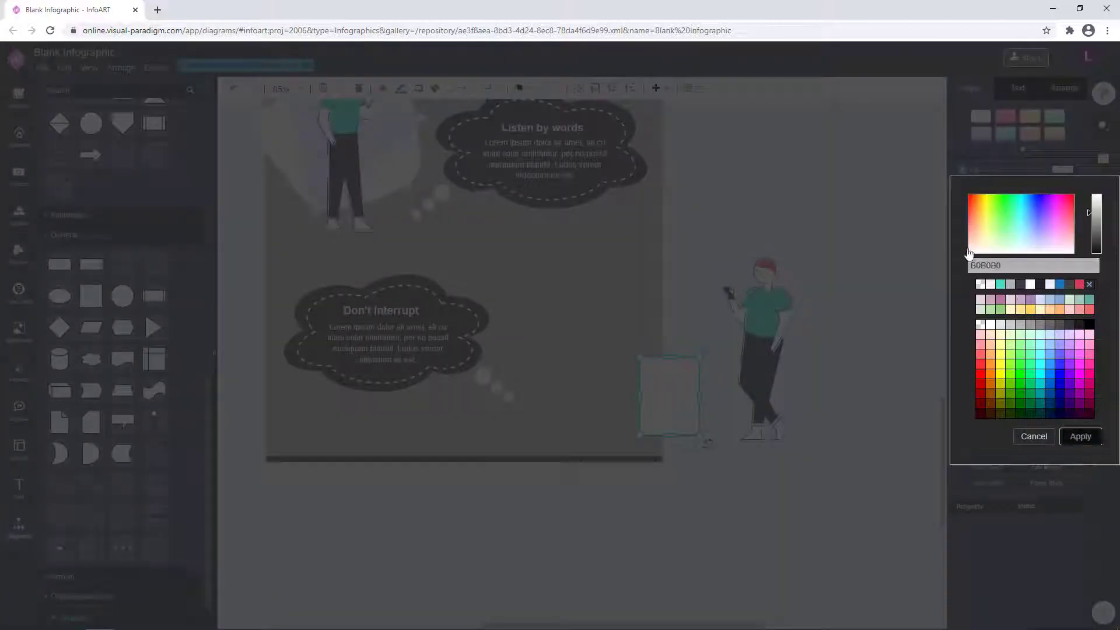
{"action": "key", "text": "Return"}
Group the covering rectangle with the standing man artwork and move the group back beside the "Don't Interrupt" cloud.
{"action": "left_click", "coordinate": [780, 336], "text": "shift"}
{"action": "key", "text": "ctrl+g"}
{"action": "left_click_drag", "start_coordinate": [783, 352], "coordinate": [611, 358]}
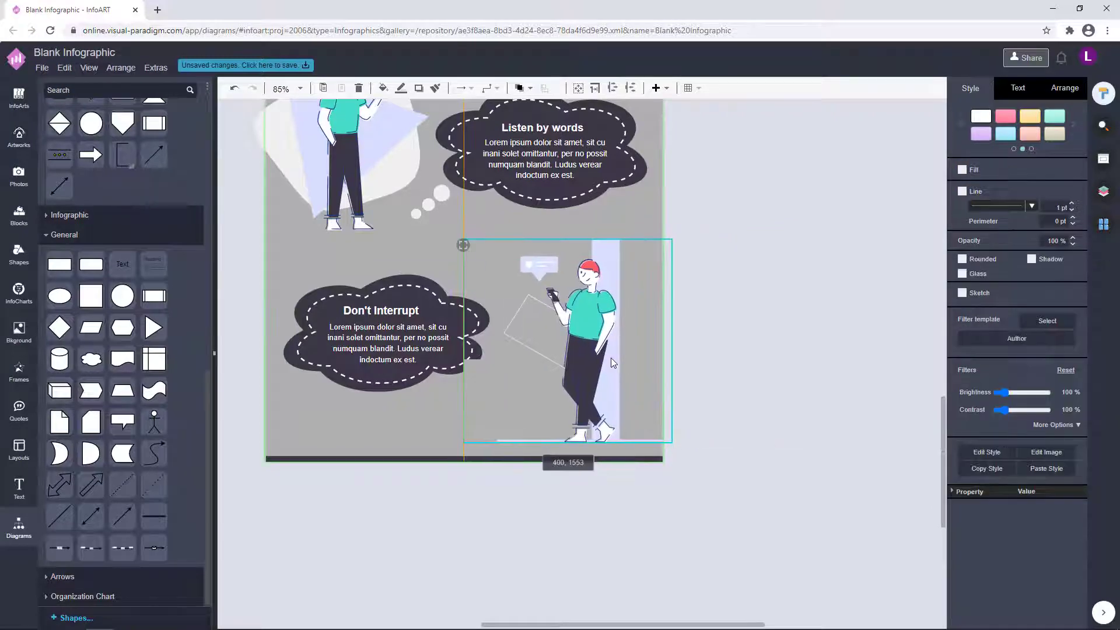
Send the standing man group behind the white circles trailing from the "Don't Interrupt" cloud.
{"action": "left_click", "coordinate": [524, 88]}
{"action": "left_click", "coordinate": [559, 167]}
{"action": "left_click", "coordinate": [793, 318]}
{"action": "scroll", "coordinate": [796, 315], "scroll_direction": "down", "scroll_amount": 3}
{"action": "left_click_drag", "start_coordinate": [795, 315], "coordinate": [777, 407]}
{"action": "left_click", "coordinate": [659, 412]}
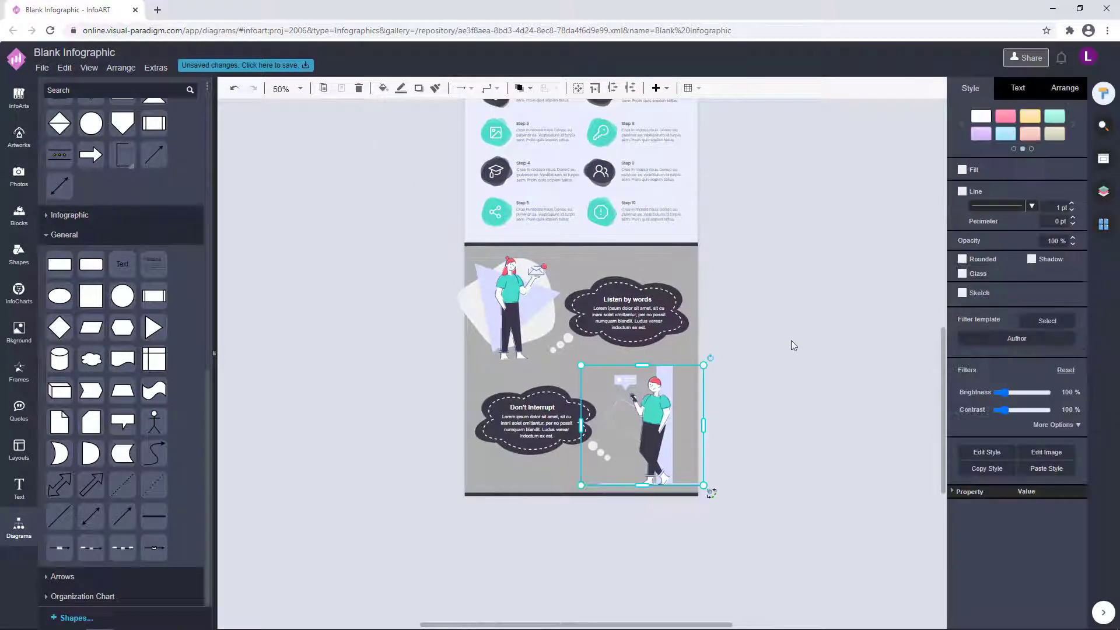
{"action": "left_click", "coordinate": [791, 340]}
Nudge the "Listen by words" cloud and its trailing circles slightly to the right.
{"action": "left_click", "coordinate": [690, 327]}
{"action": "left_click", "coordinate": [671, 322]}
{"action": "key", "text": "Right"}
{"action": "key", "text": "Right"}
{"action": "key", "text": "Right"}
{"action": "key", "text": "Right"}
{"action": "key", "text": "Right"}
{"action": "left_click", "coordinate": [790, 332]}
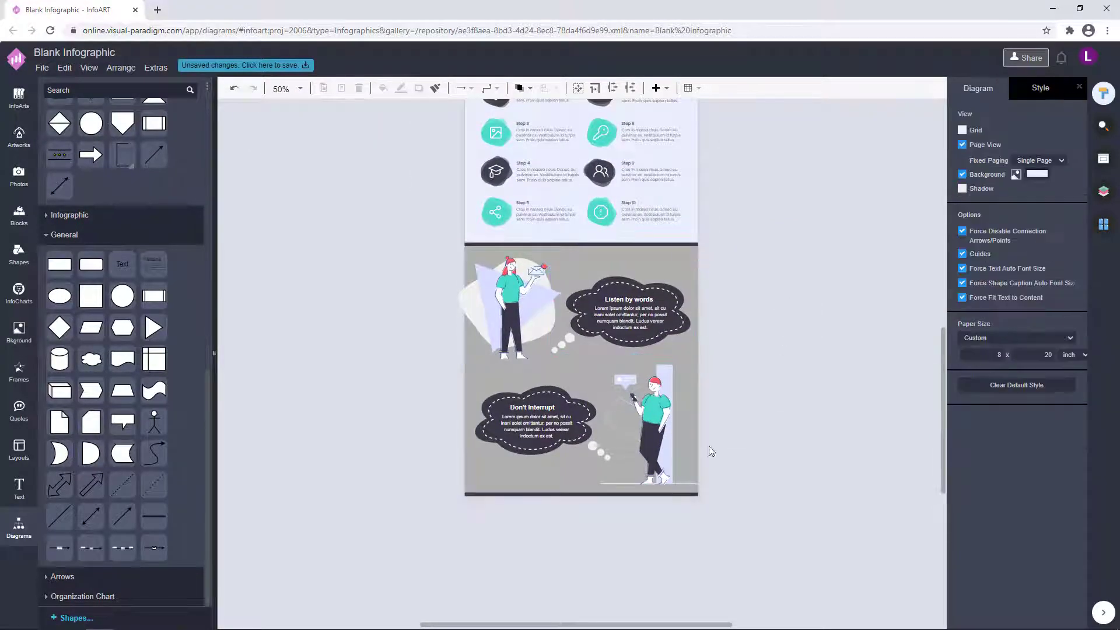
Nudge the header illustration, title and speech-bubble icon together slightly upward.
{"action": "scroll", "coordinate": [776, 381], "scroll_direction": "down", "scroll_amount": 2}
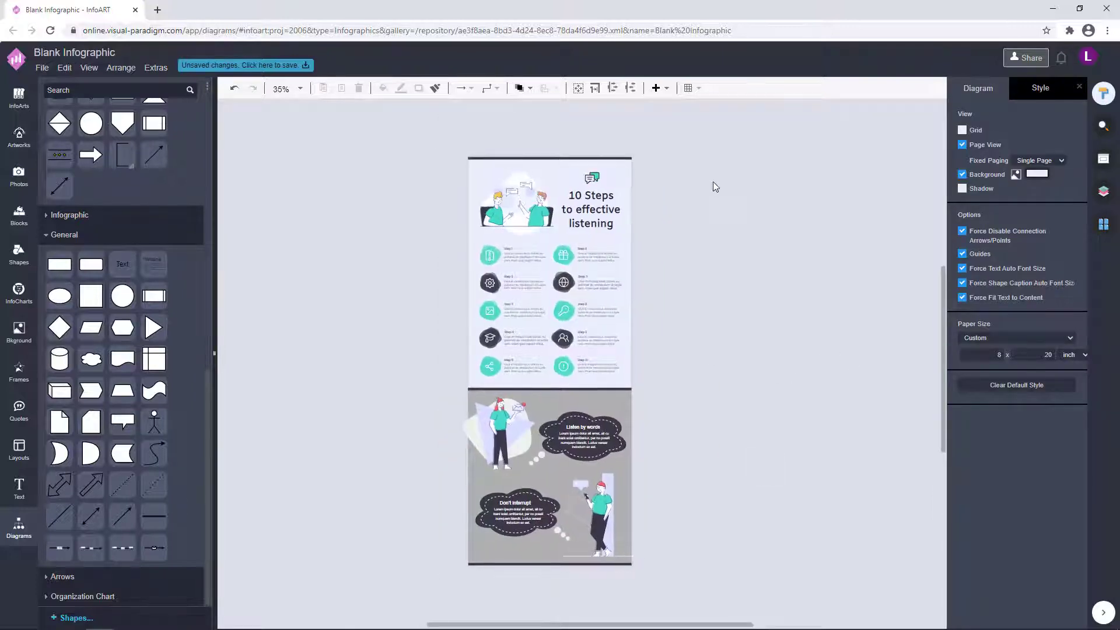
{"action": "left_click_drag", "start_coordinate": [745, 267], "coordinate": [771, 263]}
{"action": "left_click", "coordinate": [552, 202]}
{"action": "left_click", "coordinate": [617, 204], "text": "shift"}
{"action": "left_click", "coordinate": [618, 173], "text": "shift"}
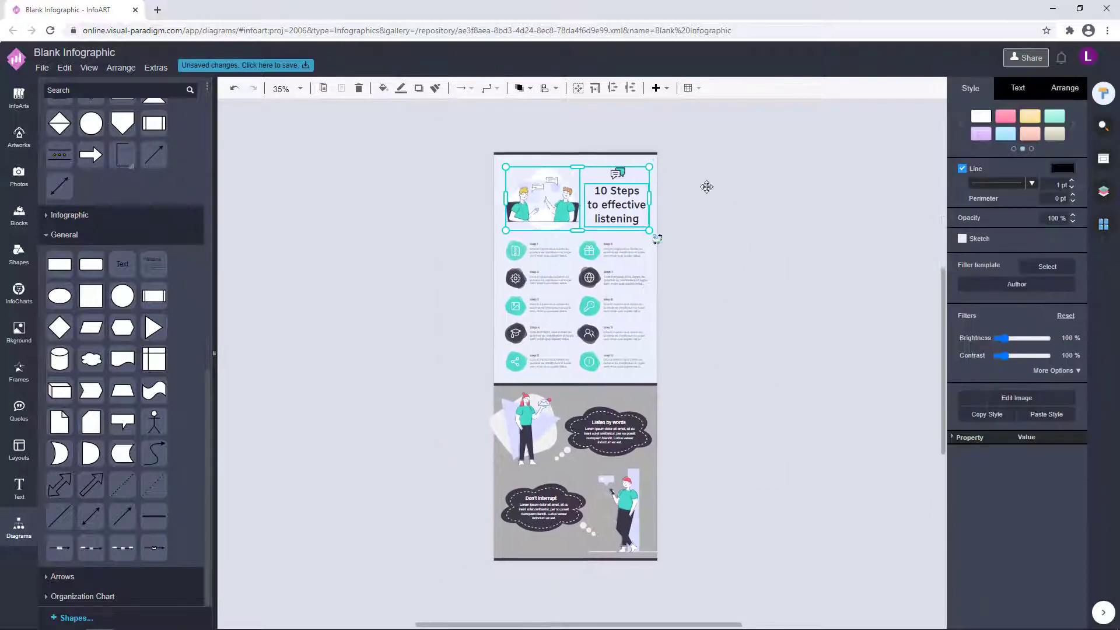
{"action": "key", "text": "Up"}
{"action": "key", "text": "Up"}
{"action": "key", "text": "Up"}
{"action": "left_click", "coordinate": [777, 186]}
Try shrinking the woman artwork and the standing man artwork in the lower grey section.
{"action": "left_click_drag", "start_coordinate": [743, 422], "coordinate": [742, 424]}
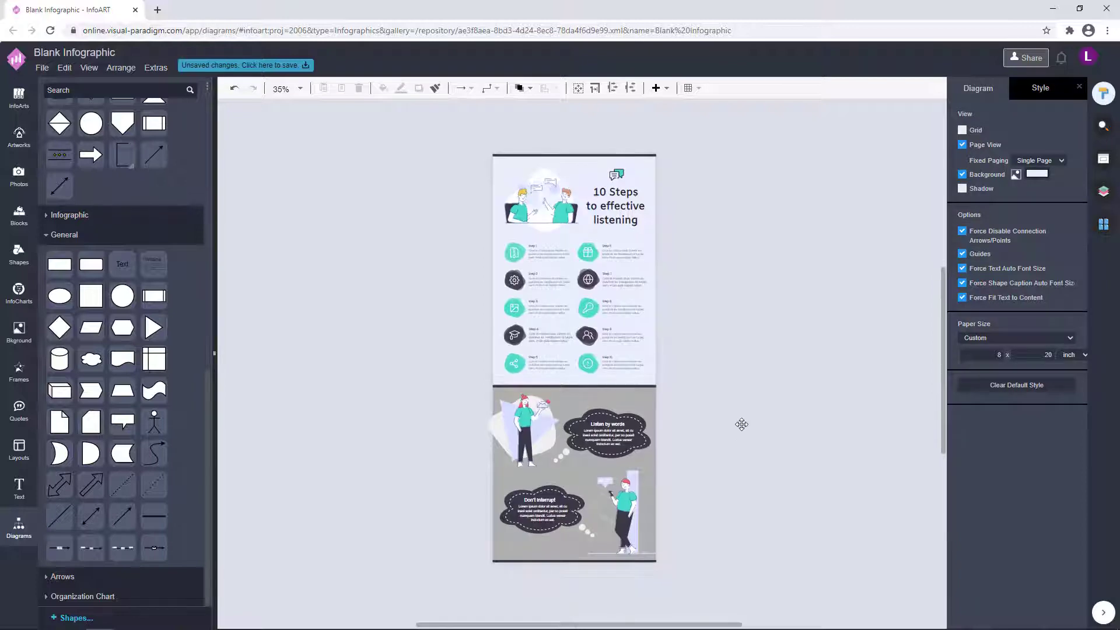
{"action": "left_click", "coordinate": [520, 404]}
{"action": "left_click_drag", "start_coordinate": [489, 394], "coordinate": [501, 407]}
{"action": "left_click_drag", "start_coordinate": [528, 436], "coordinate": [528, 431]}
{"action": "left_click", "coordinate": [694, 484]}
{"action": "left_click", "coordinate": [629, 517]}
{"action": "left_click_drag", "start_coordinate": [659, 553], "coordinate": [635, 532]}
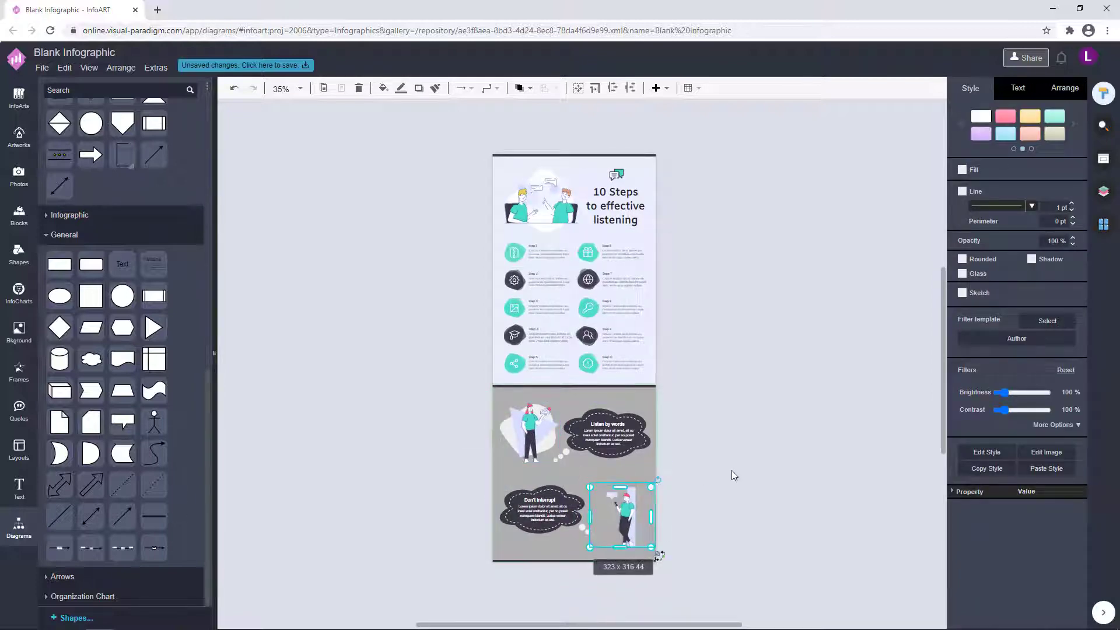
Undo the resizing of the woman and standing man artworks.
{"action": "key", "text": "ctrl+z"}
{"action": "key", "text": "ctrl+z"}
{"action": "key", "text": "ctrl+z"}
{"action": "key", "text": "ctrl+z"}
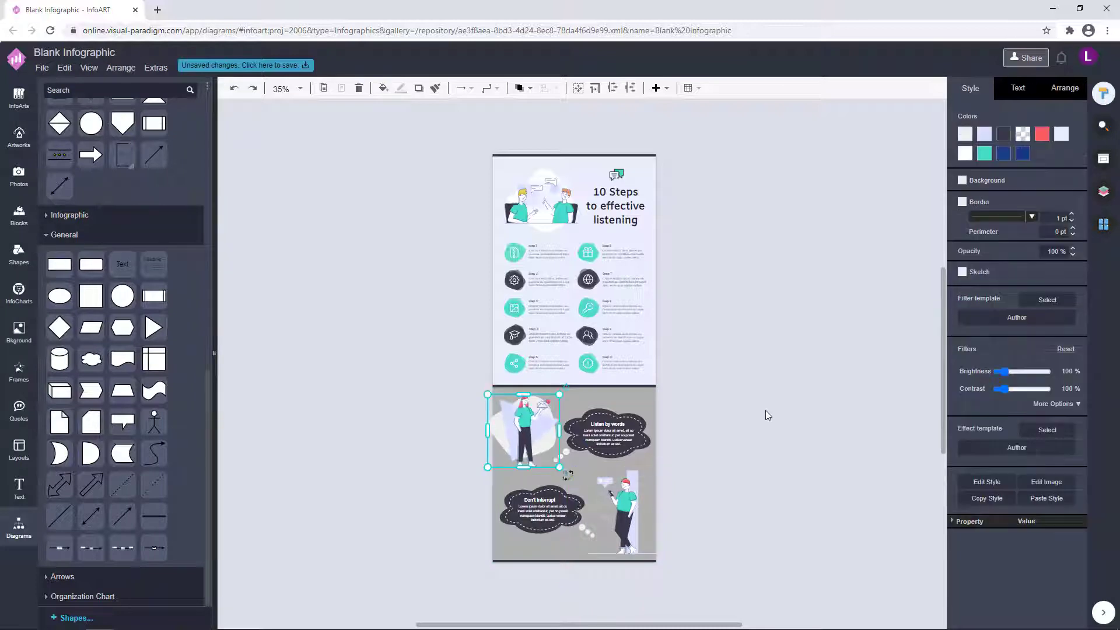
Nudge the woman artwork slightly down and shrink the standing man artwork a little.
{"action": "left_click", "coordinate": [766, 412]}
{"action": "left_click", "coordinate": [626, 503]}
{"action": "left_click_drag", "start_coordinate": [574, 470], "coordinate": [579, 475]}
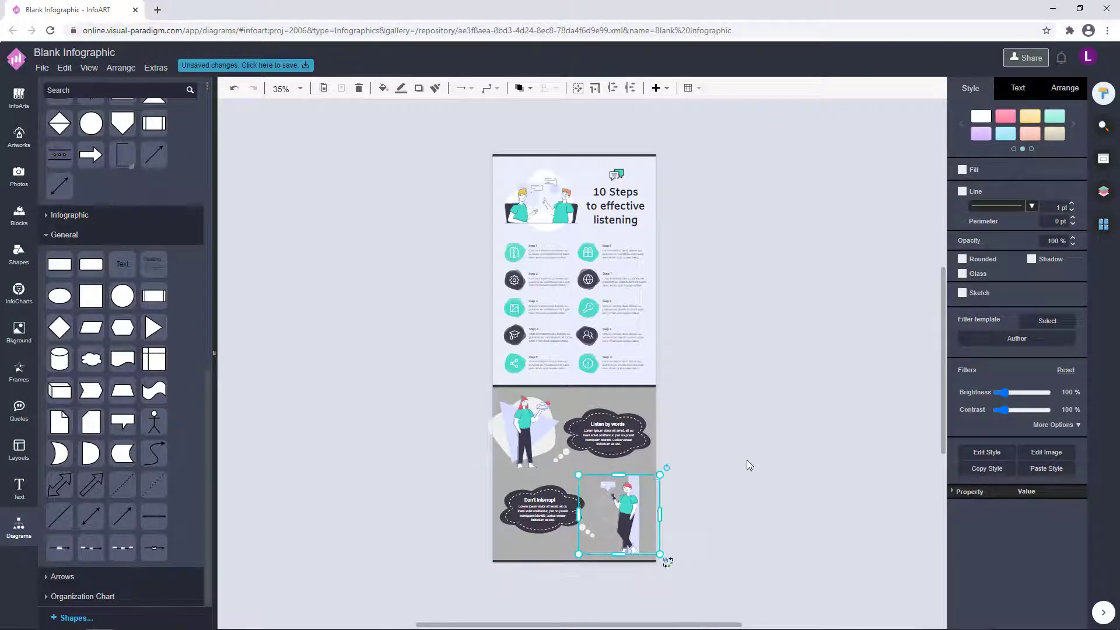
{"action": "left_click", "coordinate": [748, 460]}
{"action": "left_click", "coordinate": [628, 523]}
{"action": "left_click", "coordinate": [754, 477]}
{"action": "left_click", "coordinate": [525, 428]}
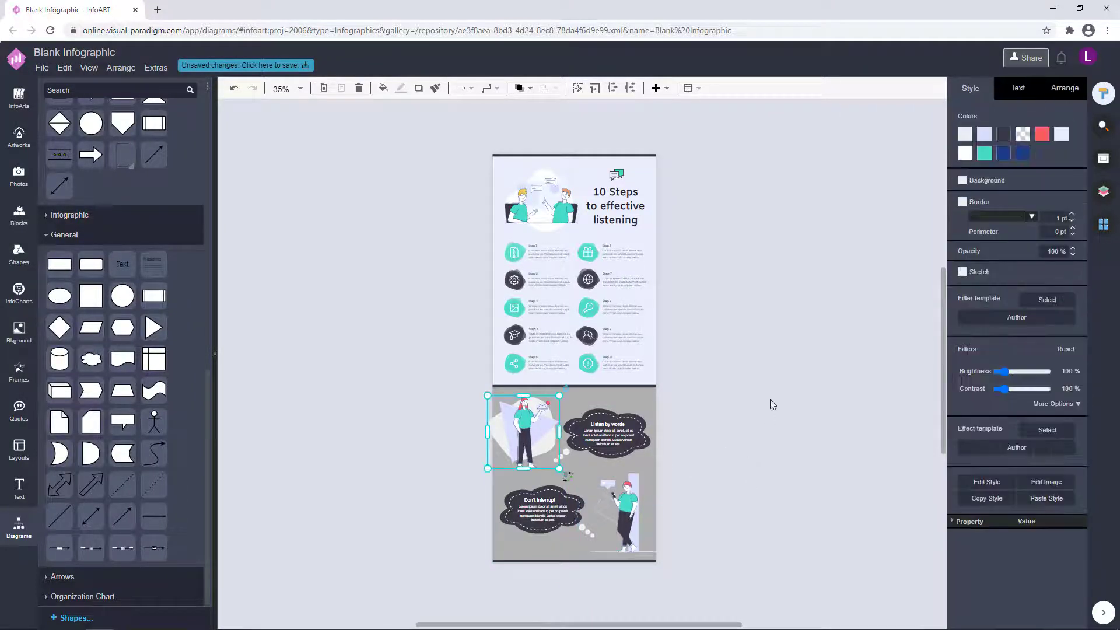
{"action": "left_click", "coordinate": [769, 400]}
{"action": "left_click_drag", "start_coordinate": [776, 563], "coordinate": [459, 390]}
{"action": "left_click", "coordinate": [763, 444]}
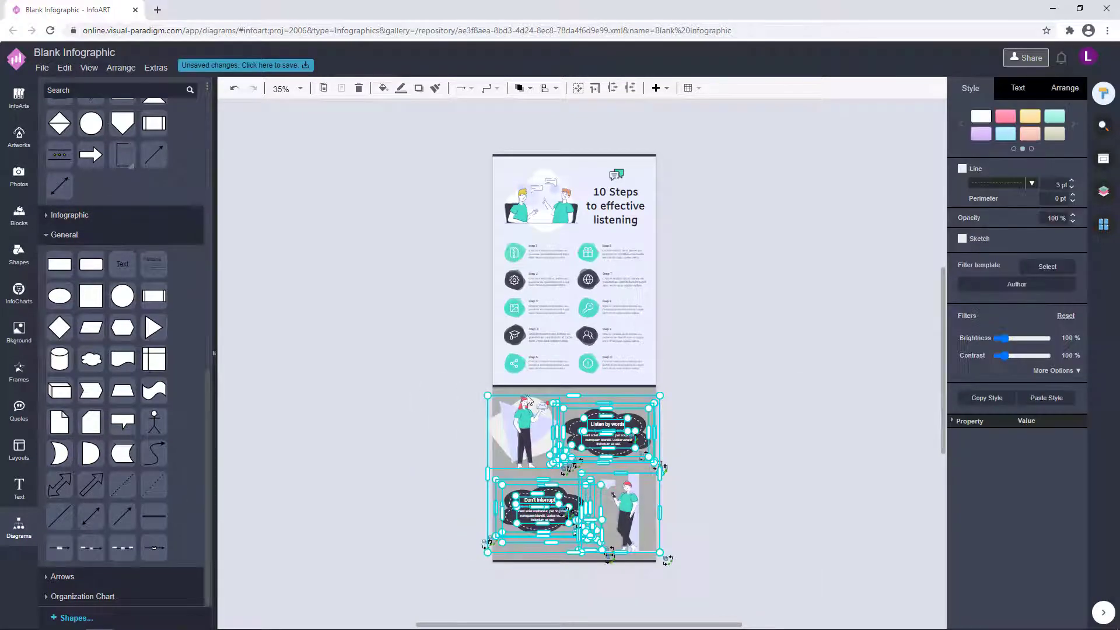
{"action": "left_click", "coordinate": [723, 399]}
{"action": "left_click_drag", "start_coordinate": [772, 391], "coordinate": [747, 391]}
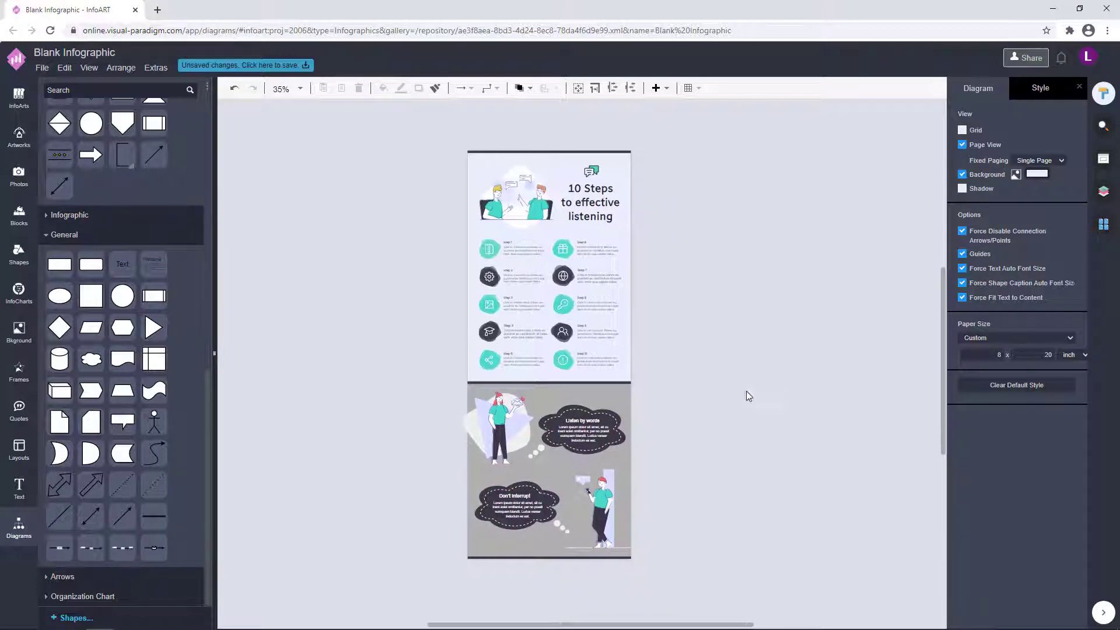
Move the header elements off the page and split the light background into two stacked parts, with the seam just above the steps.
{"action": "left_click_drag", "start_coordinate": [428, 137], "coordinate": [704, 234]}
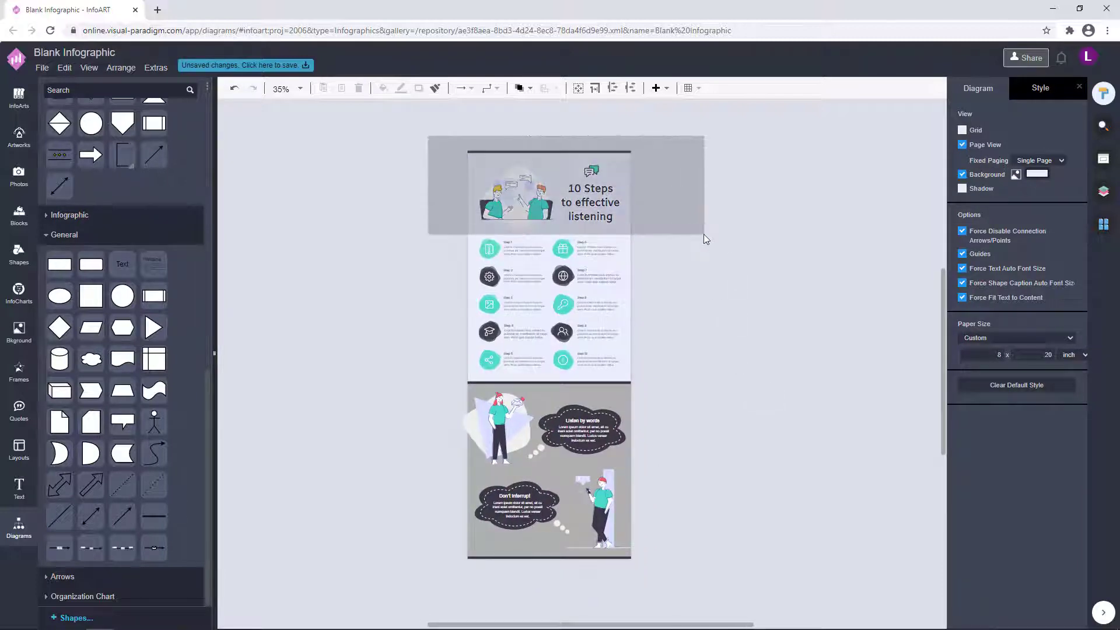
{"action": "left_click_drag", "start_coordinate": [610, 209], "coordinate": [399, 209]}
{"action": "left_click", "coordinate": [587, 194]}
{"action": "right_click", "coordinate": [587, 194]}
{"action": "mouse_move", "coordinate": [700, 227]}
{"action": "left_click", "coordinate": [818, 226]}
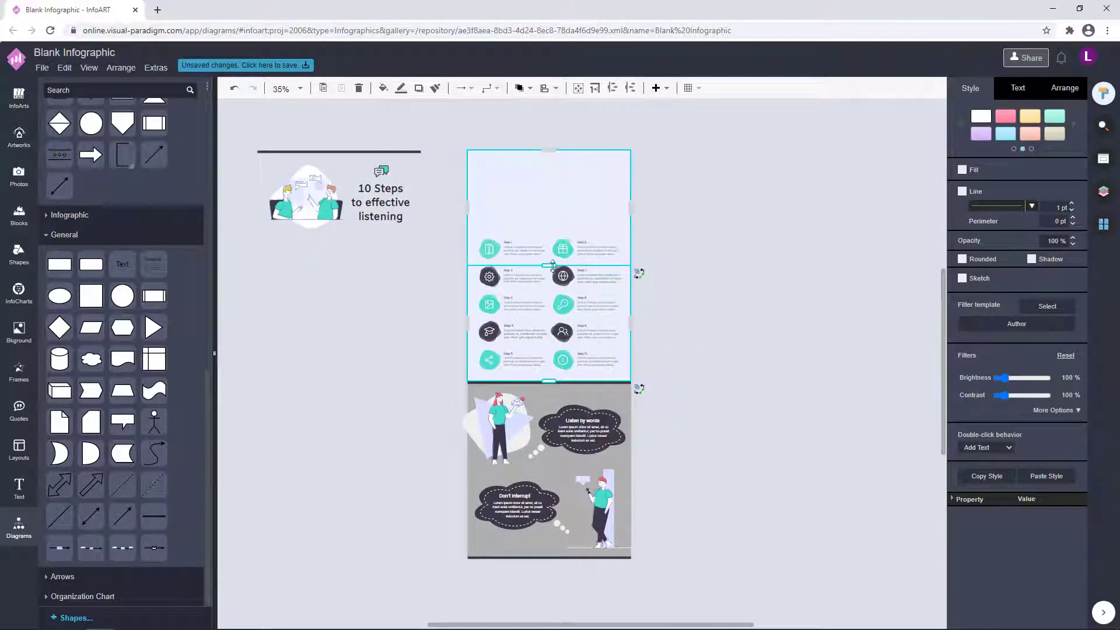
{"action": "left_click", "coordinate": [573, 205]}
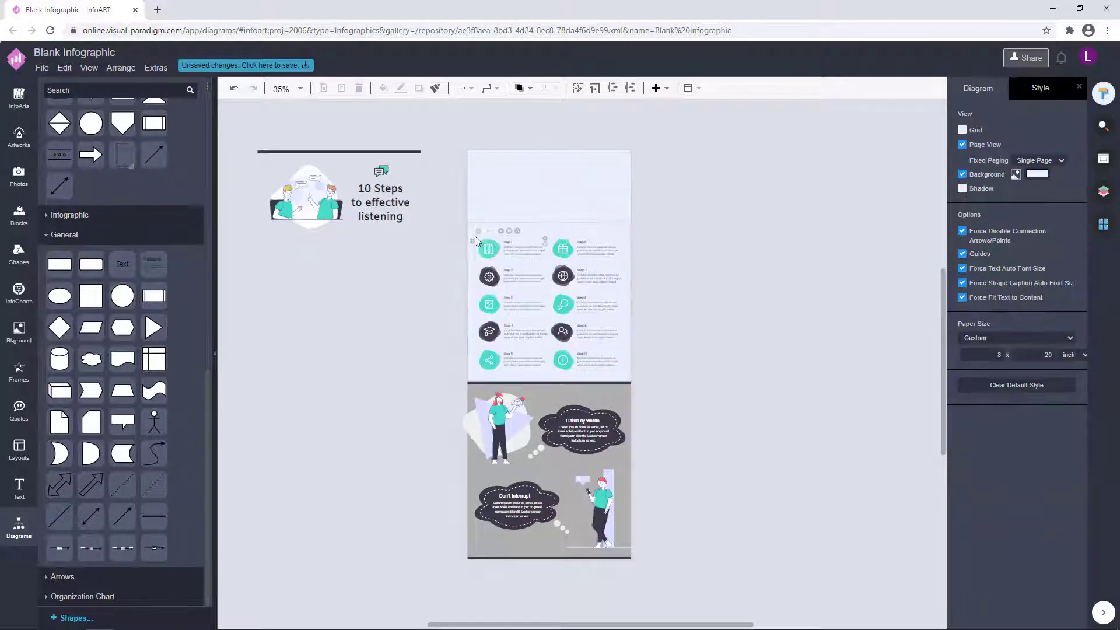
Fill the upper background part above the steps with grey B0B0B0.
{"action": "left_click", "coordinate": [475, 236]}
{"action": "left_click", "coordinate": [580, 198]}
{"action": "left_click", "coordinate": [963, 170]}
{"action": "left_click", "coordinate": [1063, 169]}
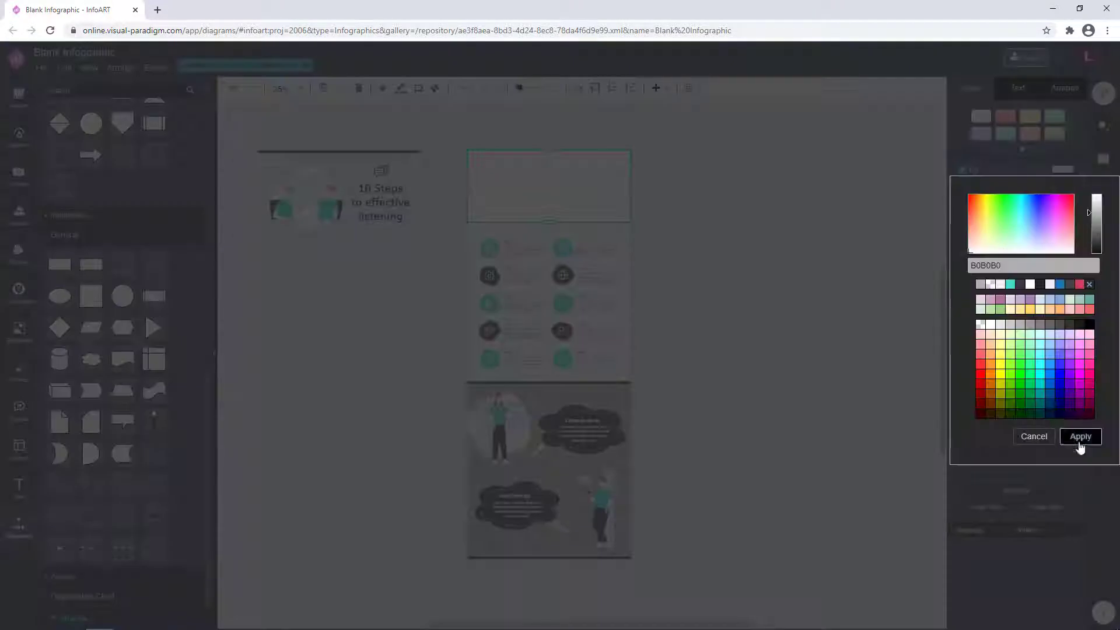
{"action": "left_click", "coordinate": [1079, 443]}
Move the header bar, illustration, icon and title back onto the grey panel at the head of the page.
{"action": "left_click", "coordinate": [374, 257]}
{"action": "left_click_drag", "start_coordinate": [264, 145], "coordinate": [519, 309]}
{"action": "left_click_drag", "start_coordinate": [413, 238], "coordinate": [628, 240]}
{"action": "scroll", "coordinate": [685, 222], "scroll_direction": "up", "scroll_amount": 5}
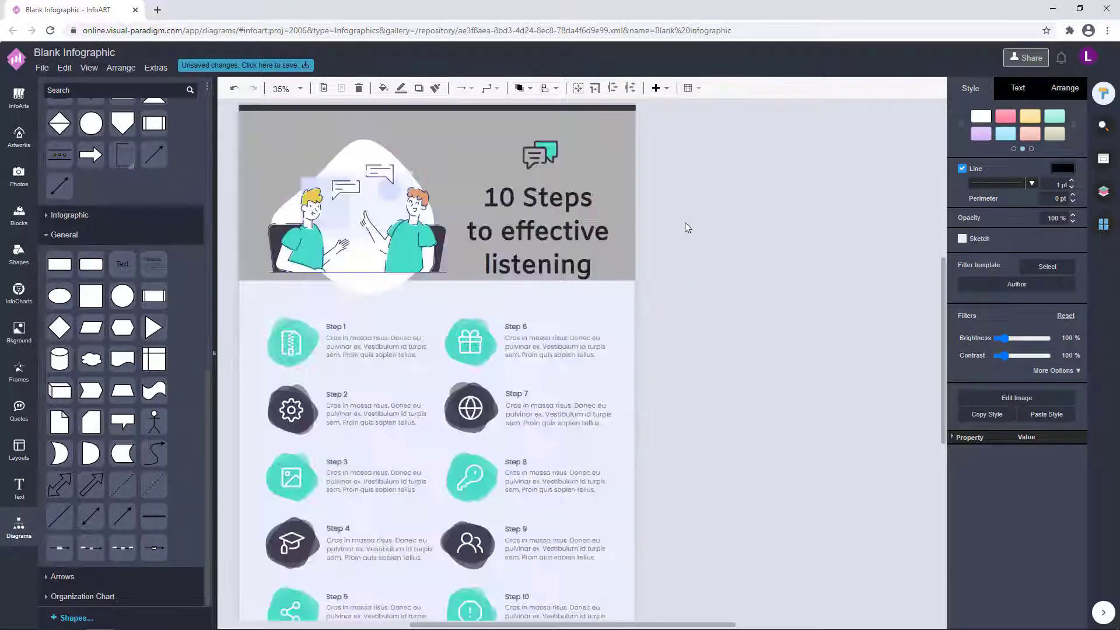
{"action": "left_click", "coordinate": [723, 251]}
Extend the grey header panel downward so it reaches below the illustration and title.
{"action": "left_click_drag", "start_coordinate": [722, 250], "coordinate": [838, 256]}
{"action": "left_click", "coordinate": [571, 271]}
{"action": "left_click_drag", "start_coordinate": [553, 287], "coordinate": [554, 316]}
{"action": "left_click", "coordinate": [829, 288]}
{"action": "left_click", "coordinate": [563, 294]}
{"action": "left_click", "coordinate": [808, 327]}
Nudge the ten-steps block down, away from the enlarged grey header panel.
{"action": "scroll", "coordinate": [808, 328], "scroll_direction": "down", "scroll_amount": 2}
{"action": "left_click", "coordinate": [463, 256]}
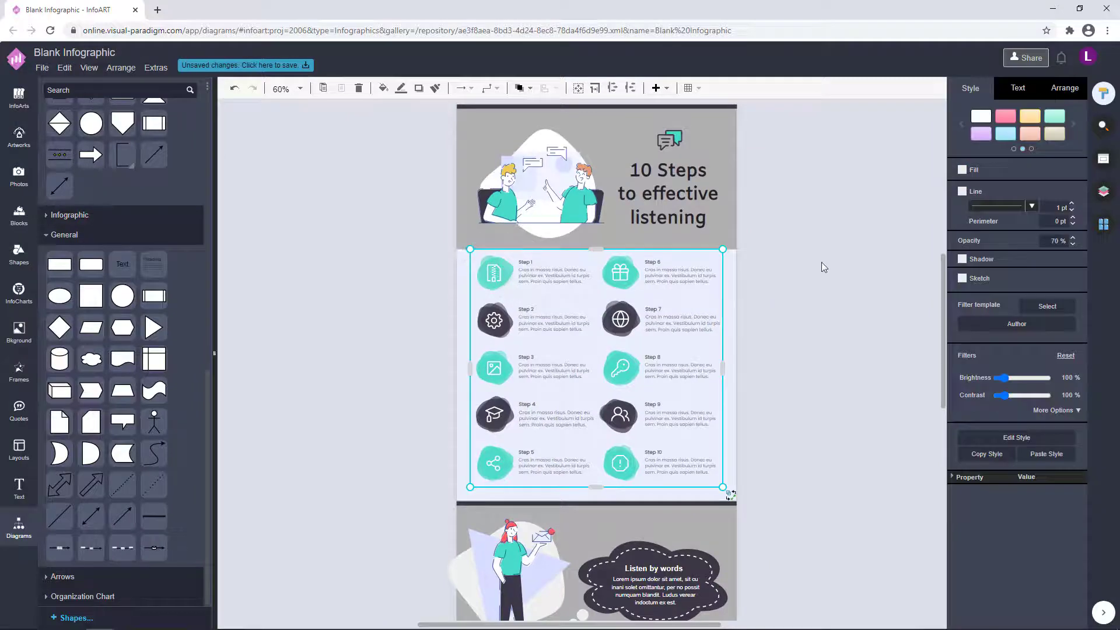
{"action": "key", "text": "Down"}
{"action": "key", "text": "Down"}
{"action": "key", "text": "Down"}
{"action": "key", "text": "Down"}
{"action": "key", "text": "Down"}
{"action": "key", "text": "Down"}
{"action": "key", "text": "Down"}
{"action": "key", "text": "Down"}
{"action": "key", "text": "Down"}
{"action": "key", "text": "Down"}
{"action": "key", "text": "Down"}
{"action": "key", "text": "Down"}
{"action": "key", "text": "Down"}
{"action": "key", "text": "Down"}
{"action": "key", "text": "Down"}
{"action": "key", "text": "Down"}
{"action": "key", "text": "Down"}
{"action": "key", "text": "Down"}
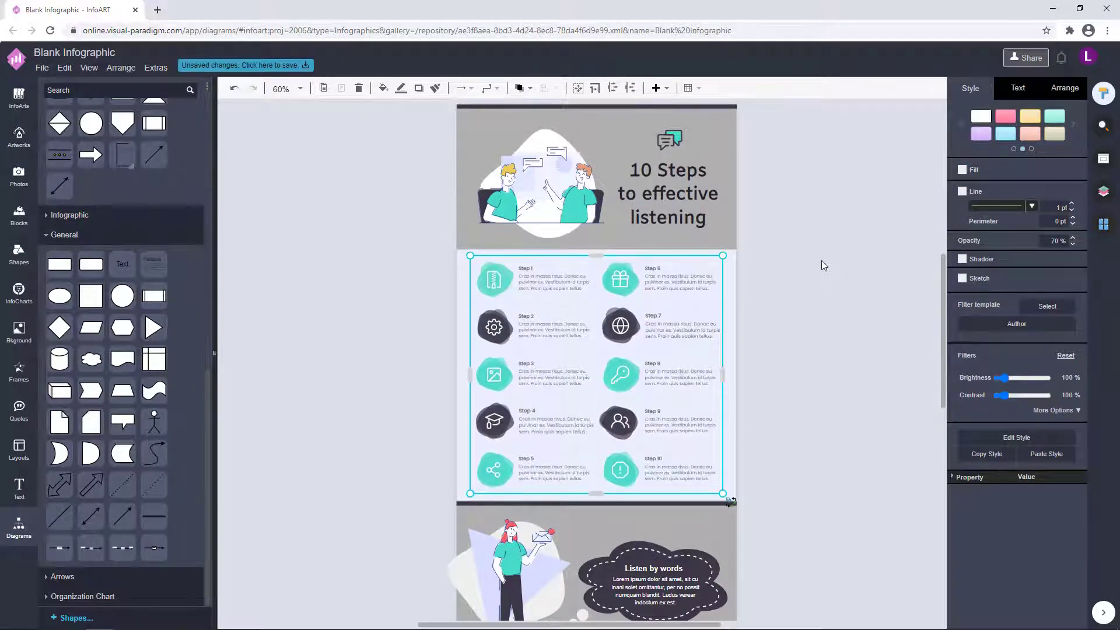
{"action": "left_click", "coordinate": [821, 260]}
Lighten the header panel's fill to grey D4D4D4.
{"action": "scroll", "coordinate": [807, 292], "scroll_direction": "down", "scroll_amount": 2}
{"action": "left_click", "coordinate": [547, 193]}
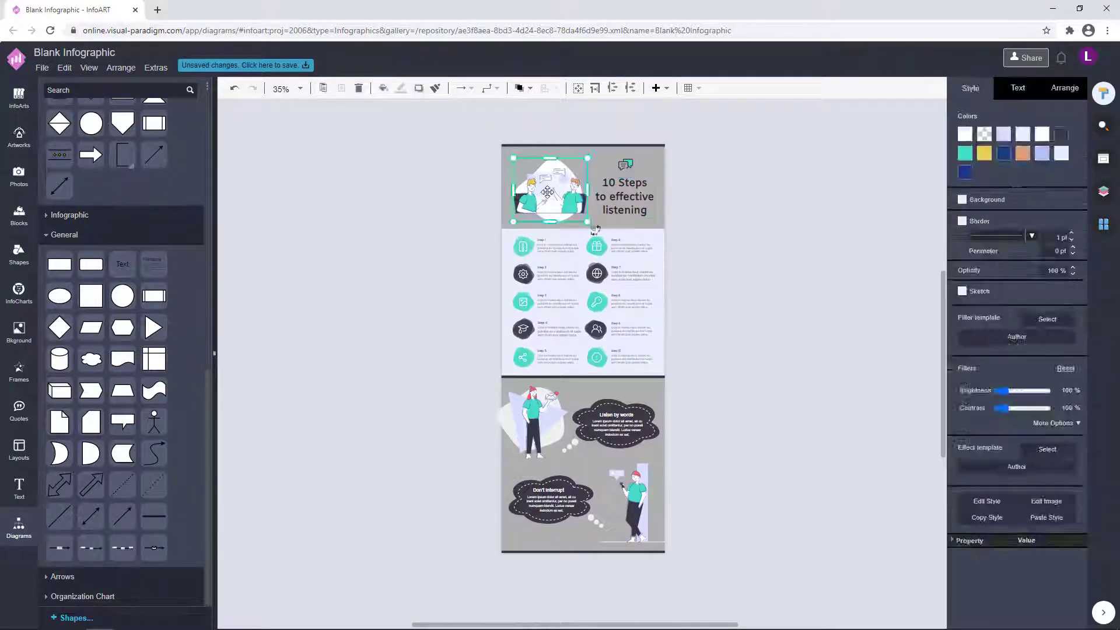
{"action": "left_click", "coordinate": [653, 170]}
{"action": "left_click", "coordinate": [1063, 170]}
{"action": "left_click", "coordinate": [1080, 444]}
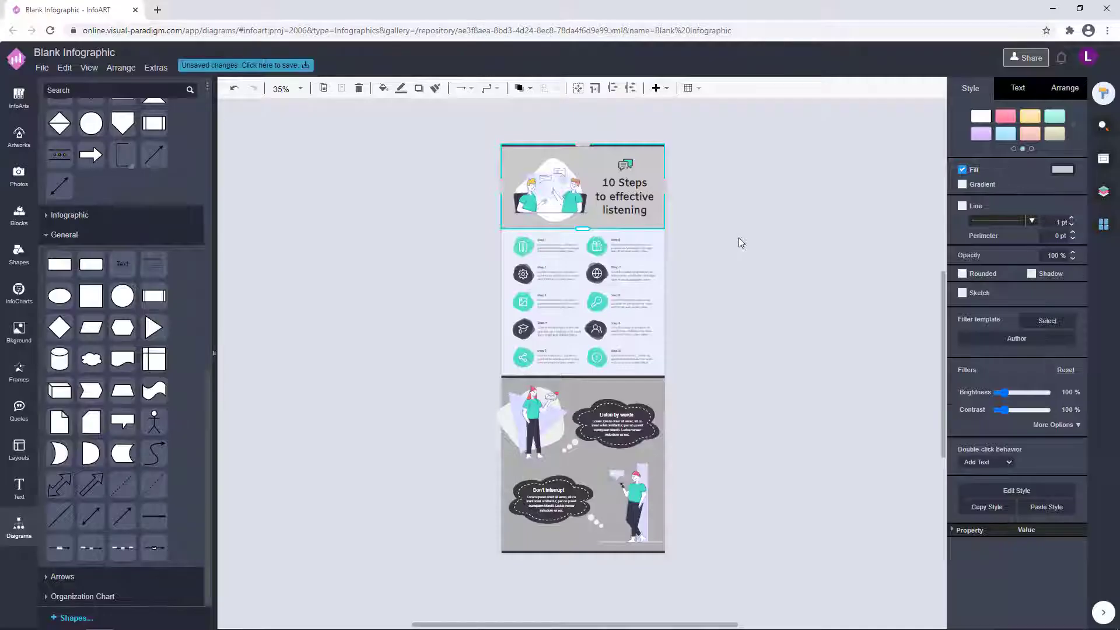
{"action": "left_click", "coordinate": [739, 239]}
{"action": "left_click", "coordinate": [653, 161]}
{"action": "left_click", "coordinate": [1063, 170]}
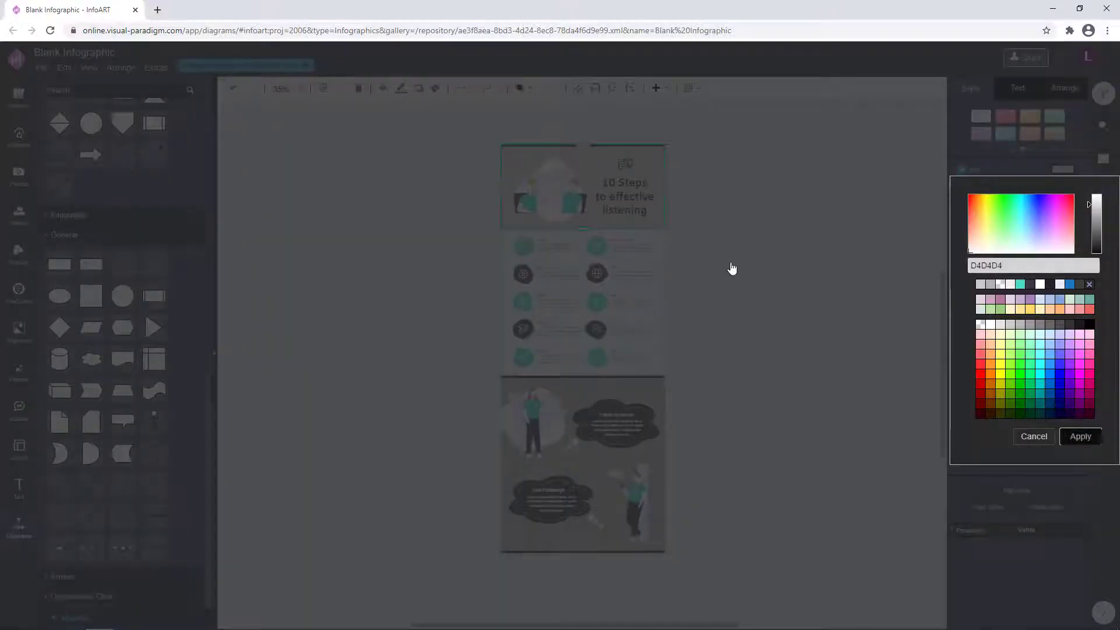
{"action": "left_click", "coordinate": [715, 271]}
Copy the dark divider bar and place it on the seam between the header panel and the steps.
{"action": "scroll", "coordinate": [714, 272], "scroll_direction": "up", "scroll_amount": 1}
{"action": "left_click_drag", "start_coordinate": [620, 127], "coordinate": [629, 225]}
{"action": "left_click", "coordinate": [739, 210]}
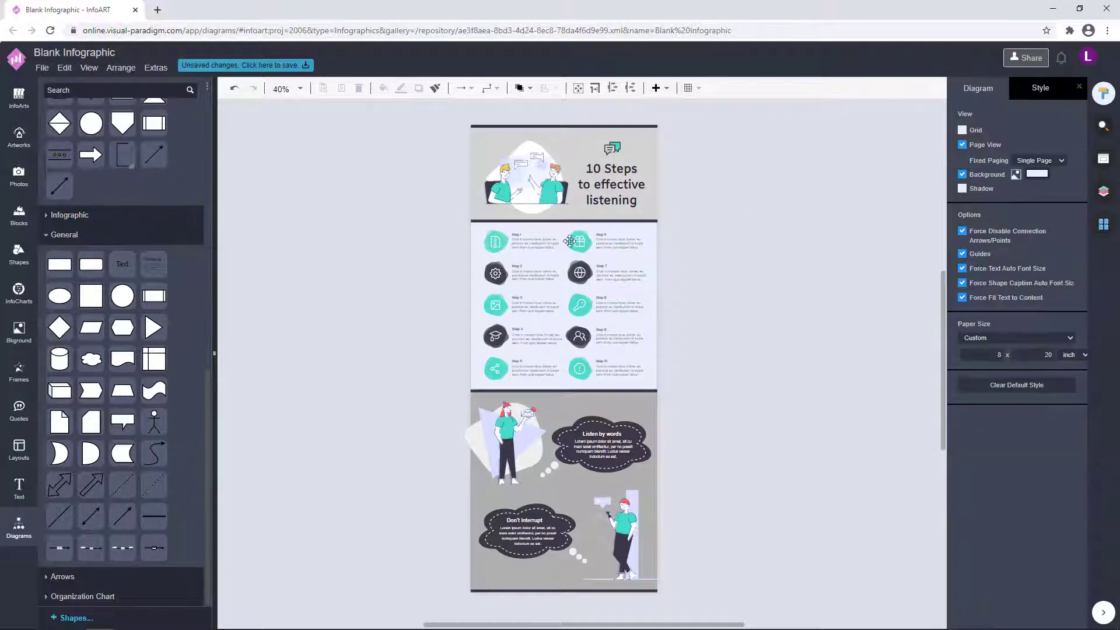
Nudge the ten-steps block slightly down beneath the new divider bar.
{"action": "scroll", "coordinate": [570, 241], "scroll_direction": "up", "scroll_amount": 5}
{"action": "left_click", "coordinate": [501, 229]}
{"action": "key", "text": "Down"}
{"action": "scroll", "coordinate": [503, 242], "scroll_direction": "down", "scroll_amount": 4}
{"action": "left_click", "coordinate": [695, 339]}
{"action": "left_click", "coordinate": [380, 243]}
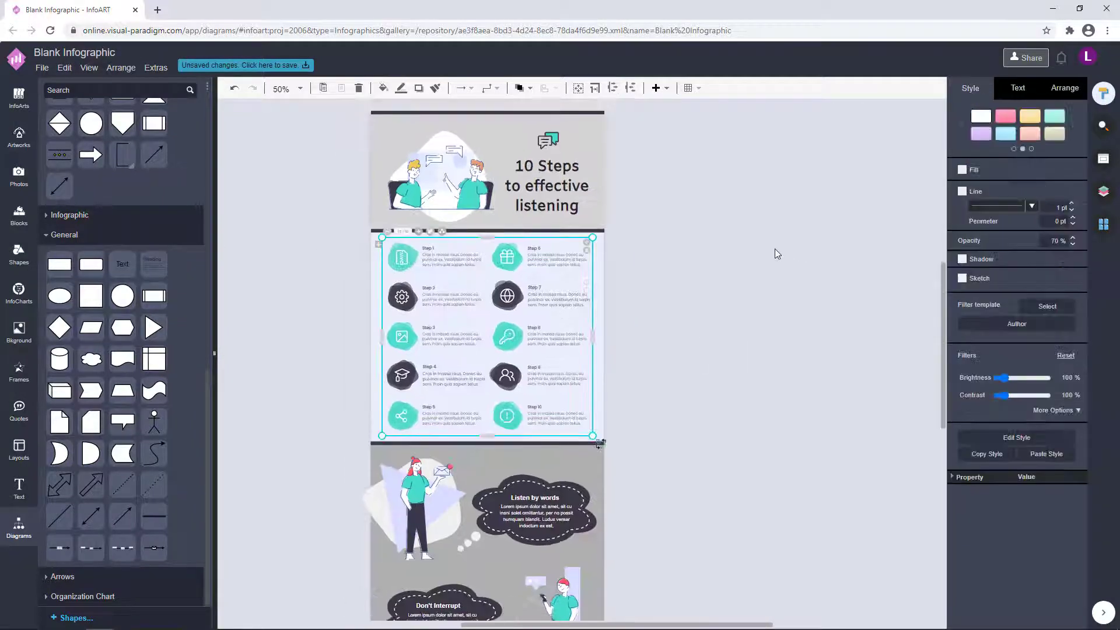
{"action": "left_click", "coordinate": [775, 248]}
Lower the upper edge of the bottom grey panel and move its divider bar down to match.
{"action": "scroll", "coordinate": [798, 333], "scroll_direction": "down", "scroll_amount": 2}
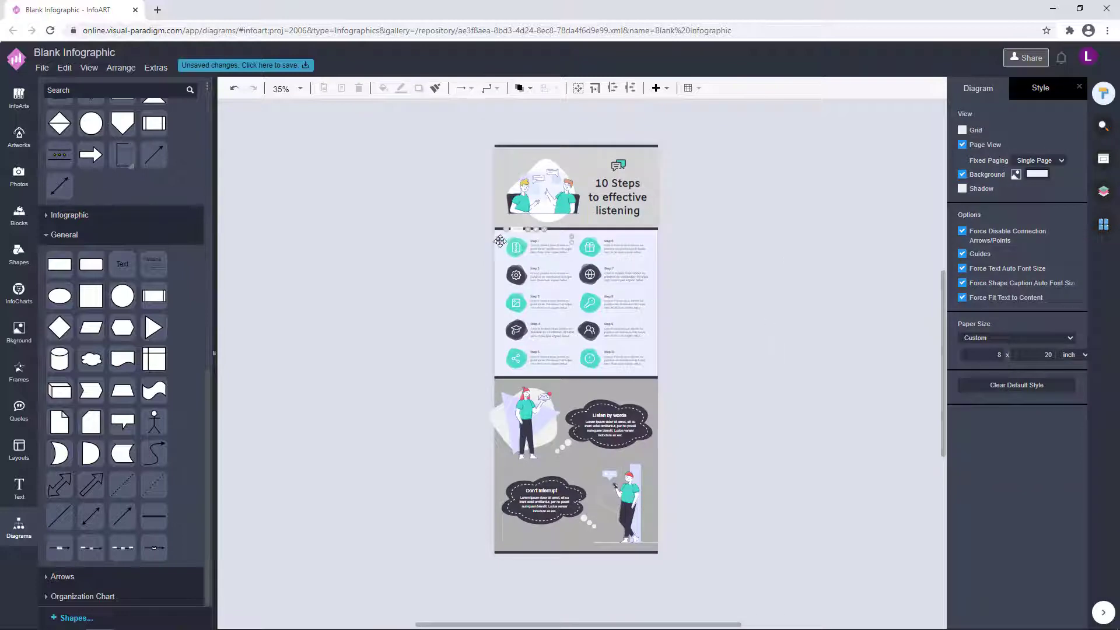
{"action": "left_click", "coordinate": [649, 447]}
{"action": "left_click", "coordinate": [738, 442]}
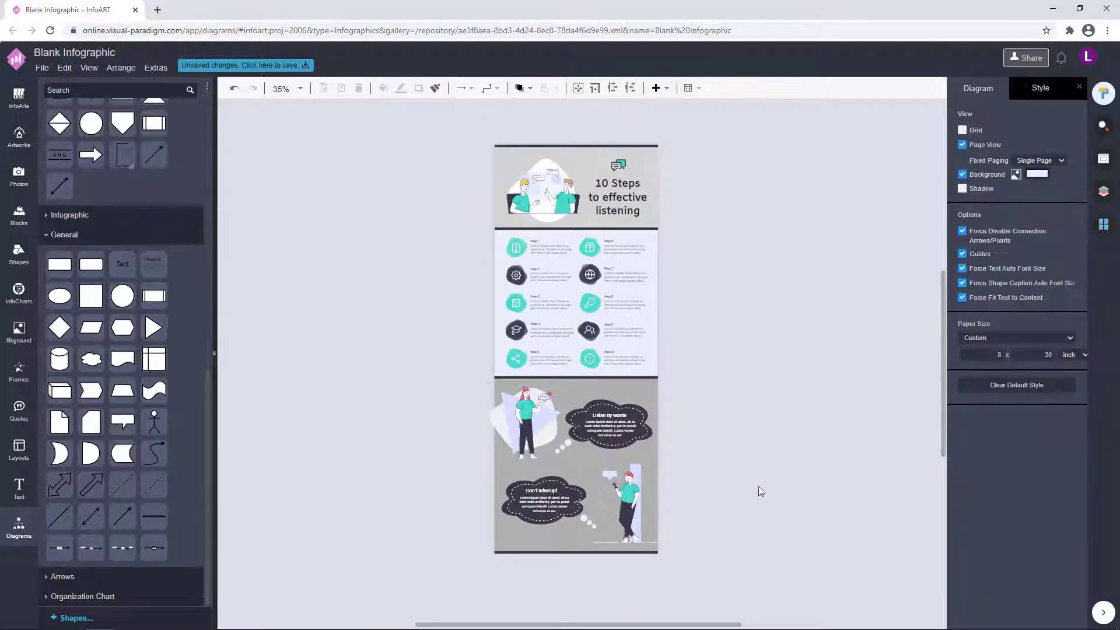
{"action": "left_click_drag", "start_coordinate": [743, 456], "coordinate": [754, 438]}
{"action": "scroll", "coordinate": [610, 444], "scroll_direction": "up", "scroll_amount": 5}
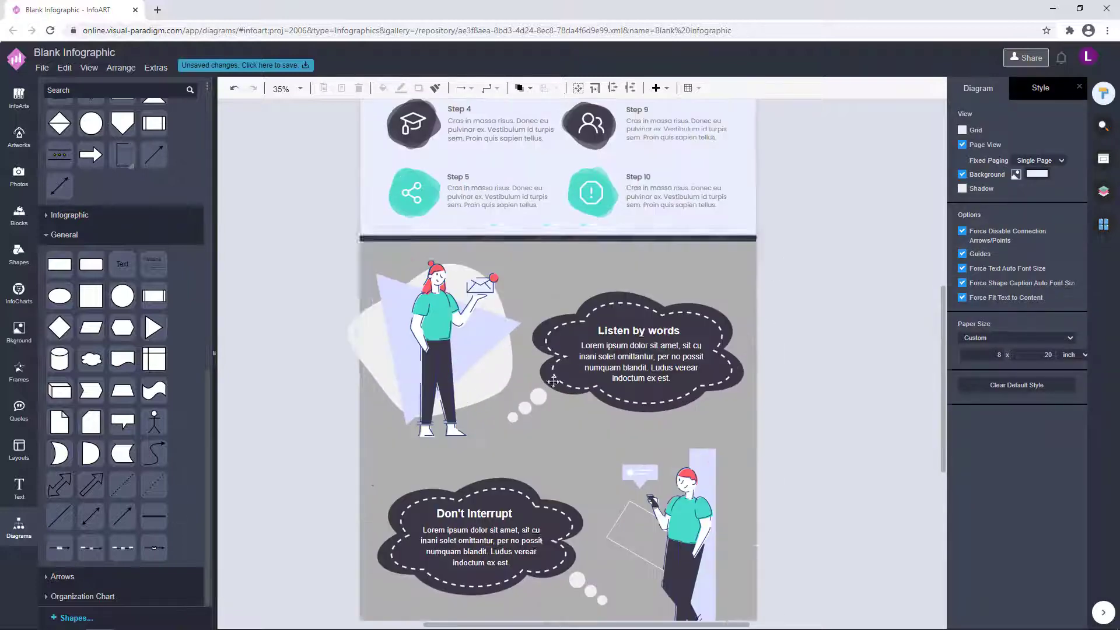
{"action": "left_click", "coordinate": [604, 437]}
{"action": "left_click_drag", "start_coordinate": [558, 239], "coordinate": [558, 255]}
{"action": "left_click_drag", "start_coordinate": [688, 241], "coordinate": [688, 257]}
{"action": "left_click", "coordinate": [817, 374]}
Shift the woman artwork and the "Listen by words" cloud slightly down, clear of the lowered divider bar.
{"action": "scroll", "coordinate": [823, 416], "scroll_direction": "down", "scroll_amount": 2}
{"action": "left_click_drag", "start_coordinate": [823, 415], "coordinate": [356, 254]}
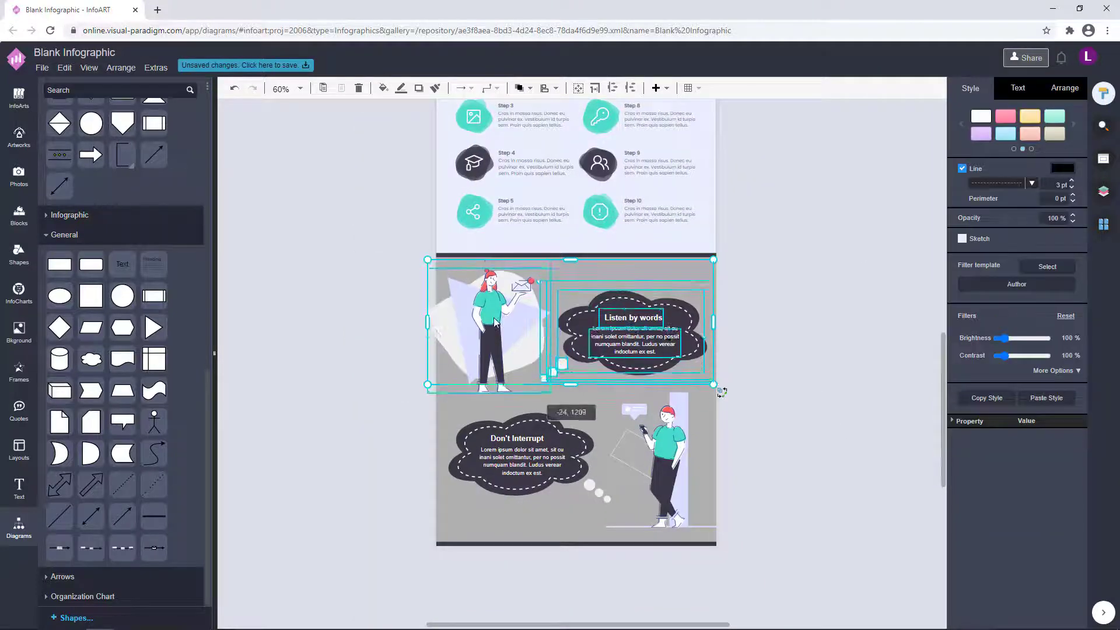
{"action": "left_click", "coordinate": [815, 395]}
{"action": "scroll", "coordinate": [815, 395], "scroll_direction": "down", "scroll_amount": 2}
Nudge the ten-steps block down so it sits evenly between its two divider bars.
{"action": "left_click", "coordinate": [505, 174]}
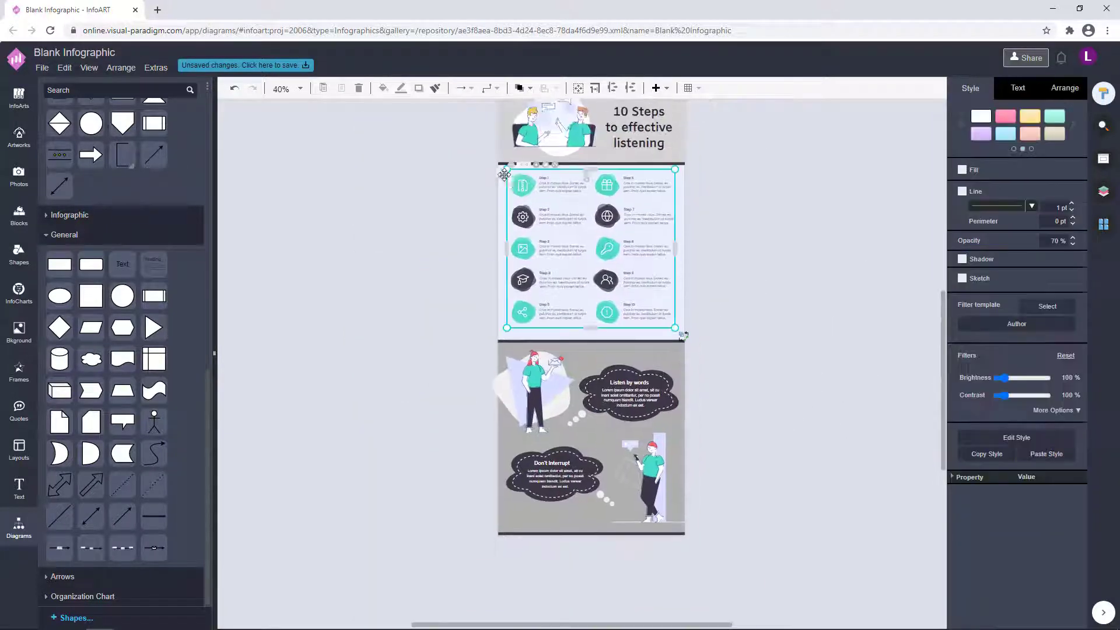
{"action": "left_click", "coordinate": [780, 208]}
{"action": "scroll", "coordinate": [785, 290], "scroll_direction": "down", "scroll_amount": 1}
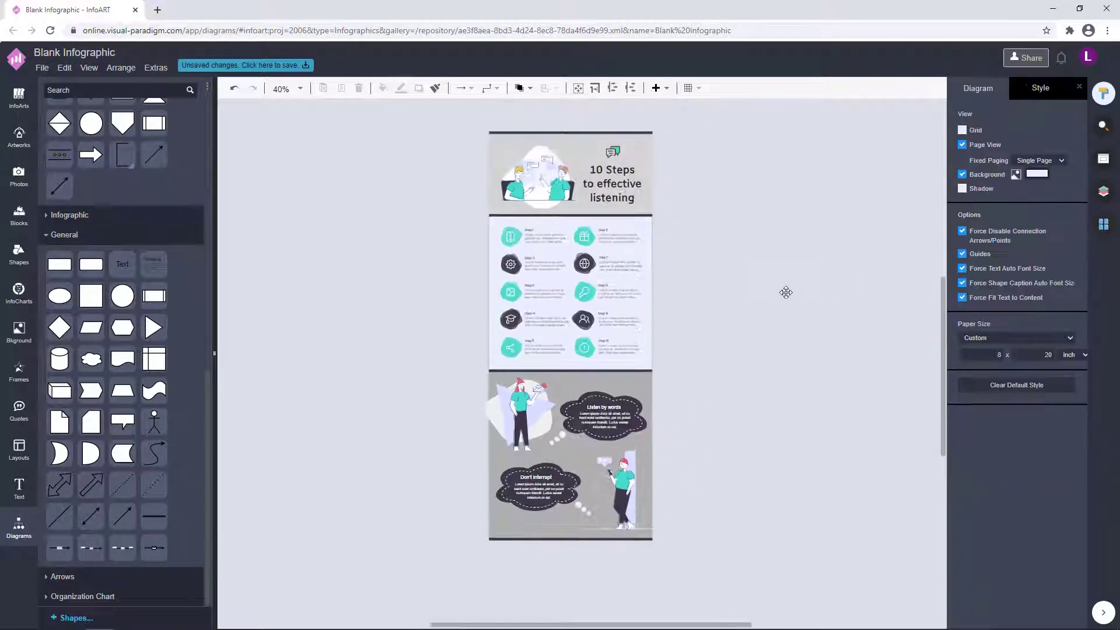
{"action": "left_click", "coordinate": [494, 229]}
{"action": "left_click", "coordinate": [751, 235]}
Fine-tune the vertical position of the illustration, speech-bubble icon and title within the header panel.
{"action": "left_click", "coordinate": [614, 153]}
{"action": "left_click", "coordinate": [675, 170]}
{"action": "scroll", "coordinate": [675, 170], "scroll_direction": "up", "scroll_amount": 2}
{"action": "left_click_drag", "start_coordinate": [548, 172], "coordinate": [558, 258]}
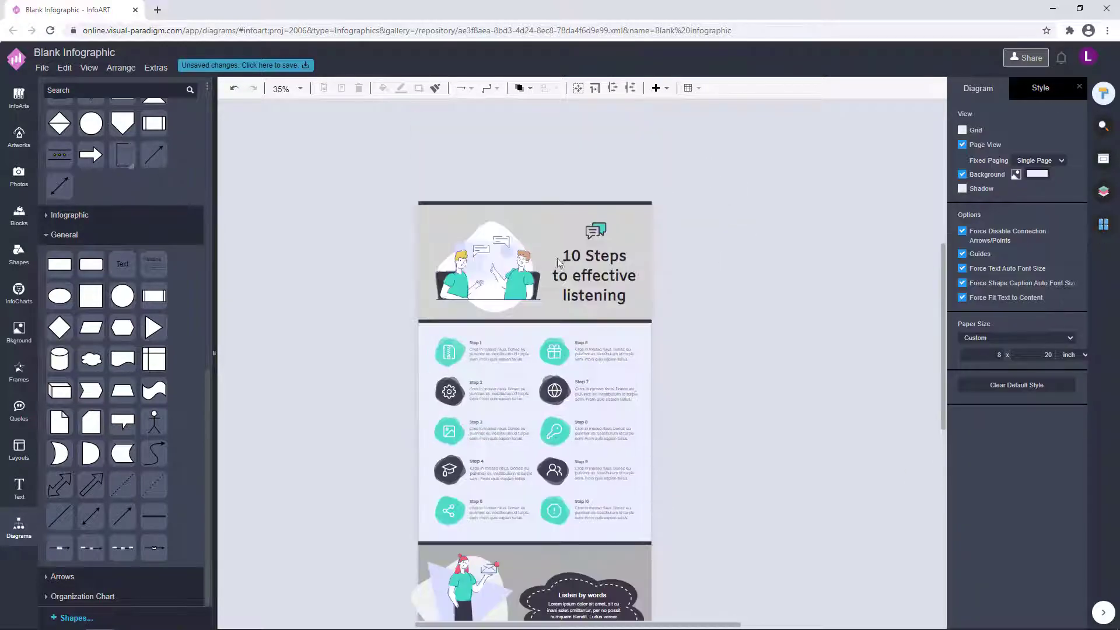
{"action": "left_click", "coordinate": [557, 258]}
{"action": "left_click", "coordinate": [559, 259]}
{"action": "left_click", "coordinate": [625, 238]}
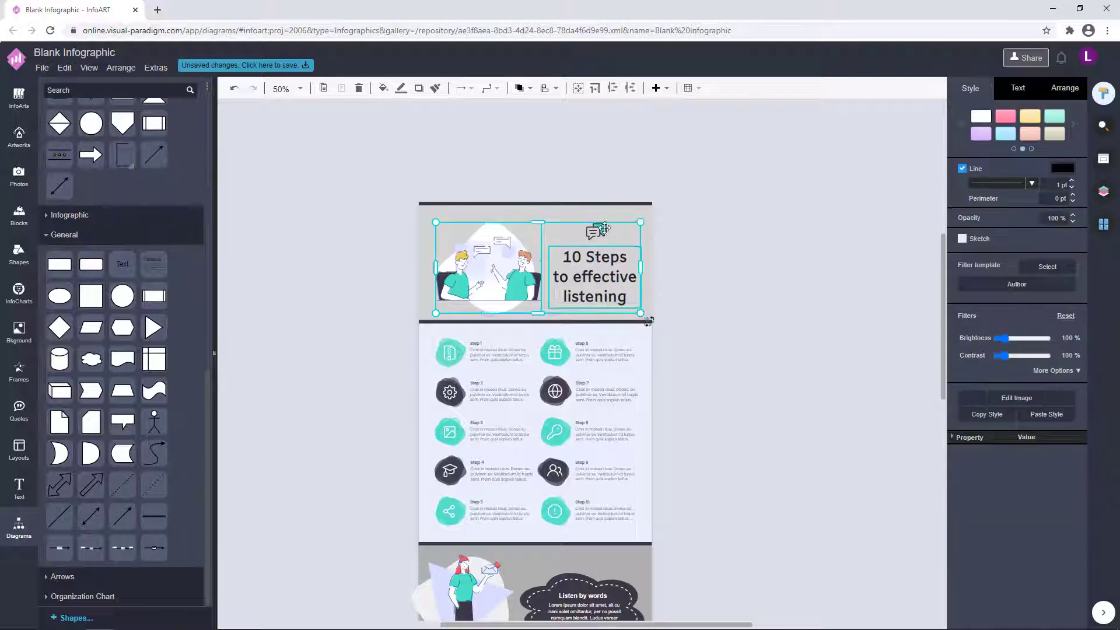
{"action": "scroll", "coordinate": [727, 240], "scroll_direction": "down", "scroll_amount": 2}
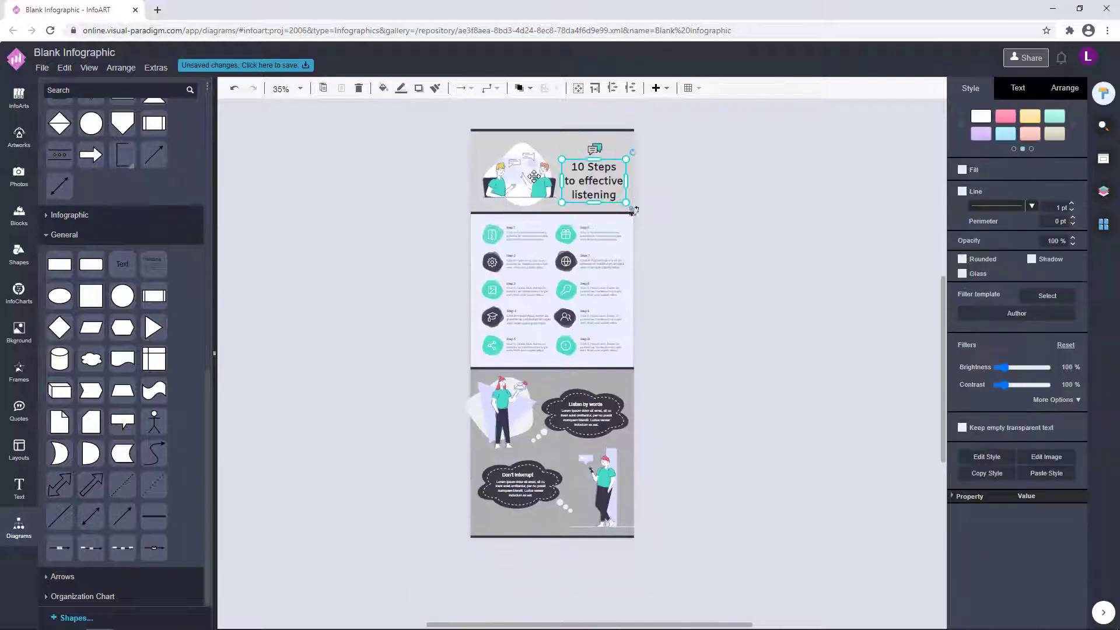
{"action": "left_click", "coordinate": [705, 189]}
Save the design to VP Online as "10 Steps Of Effective Listening Infographic".
{"action": "scroll", "coordinate": [805, 303], "scroll_direction": "up", "scroll_amount": 1}
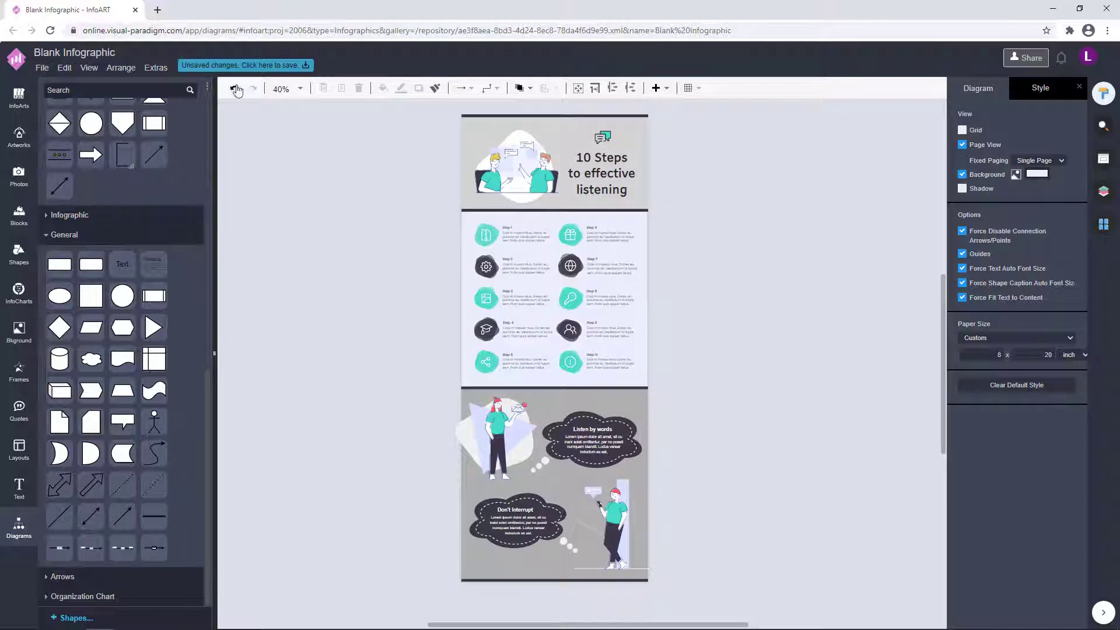
{"action": "left_click", "coordinate": [288, 66]}
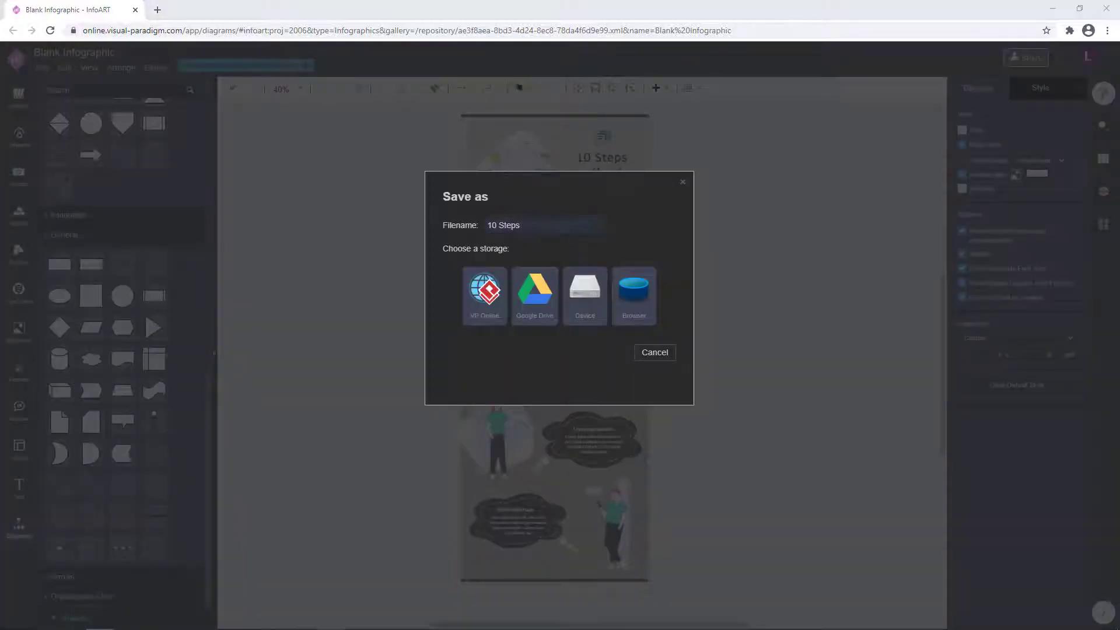
{"action": "left_click", "coordinate": [549, 225]}
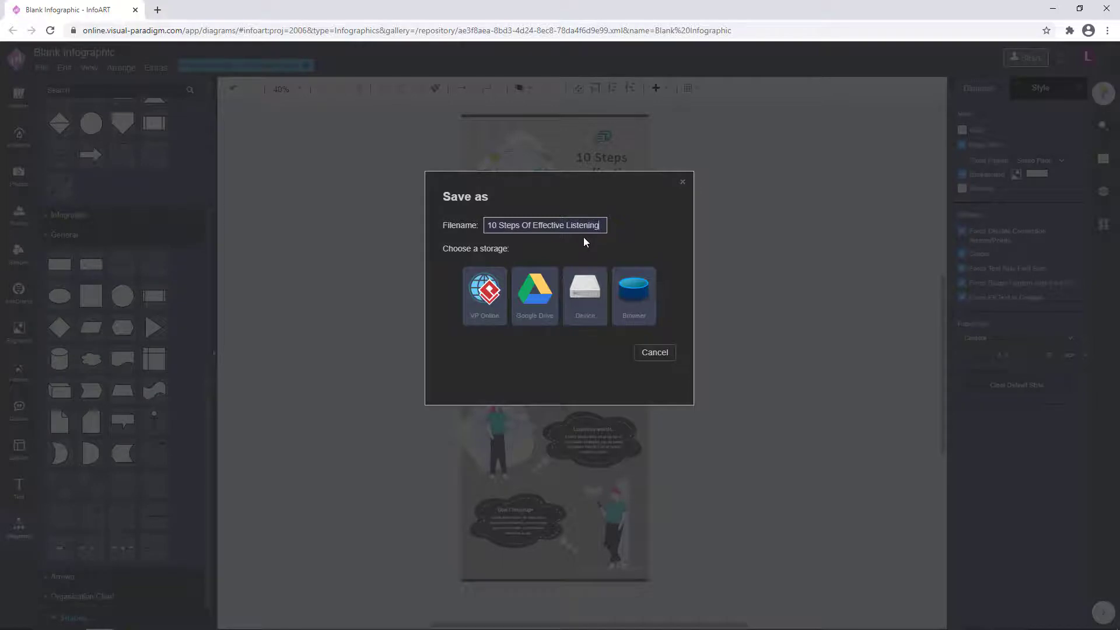
{"action": "type", "text": "Infographic"}
{"action": "left_click_drag", "start_coordinate": [604, 232], "coordinate": [466, 267]}
{"action": "left_click", "coordinate": [484, 296]}
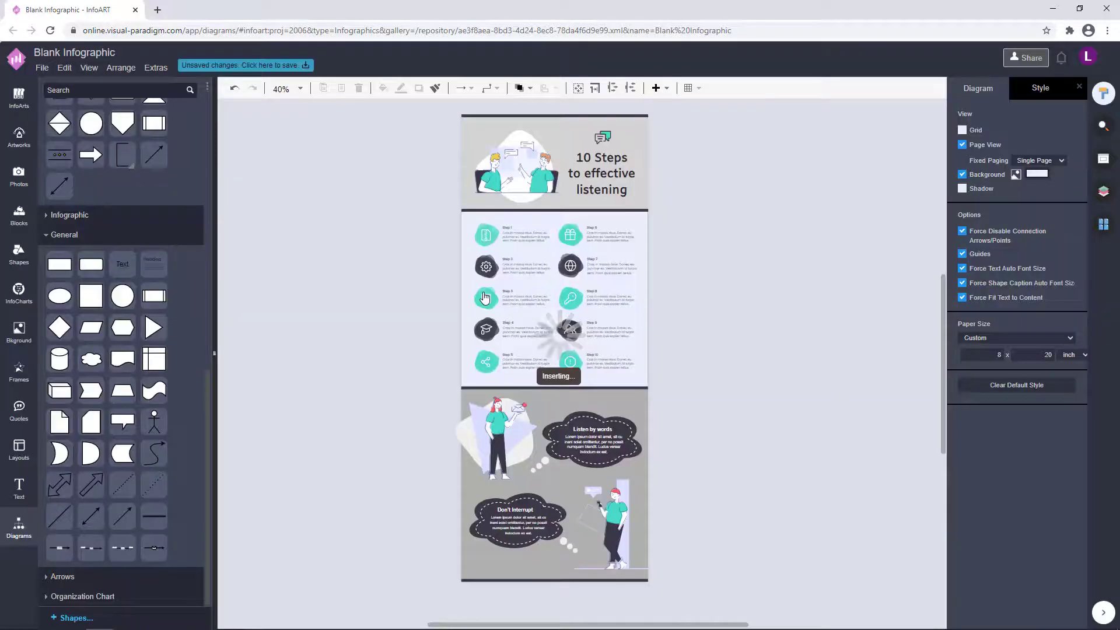